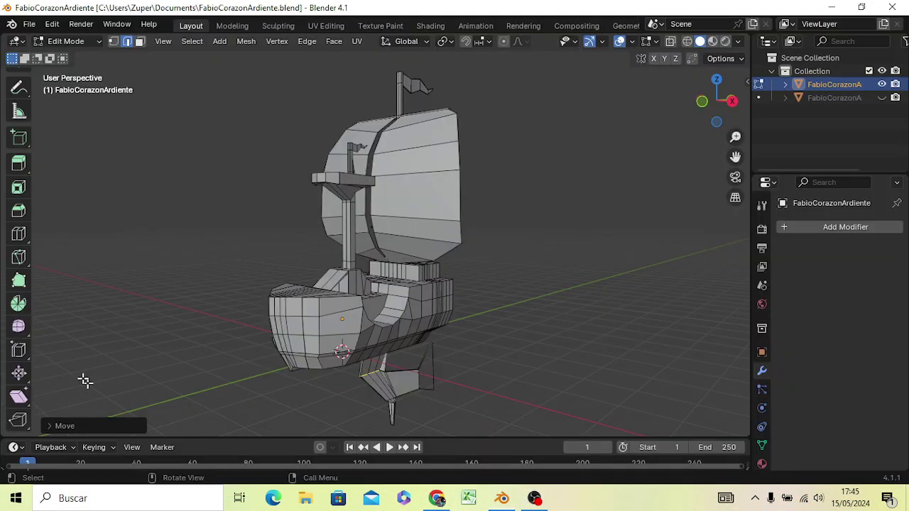
Return to Blender, orbit around the ship and zoom in on it.
{"action": "key", "text": "alt+Tab"}
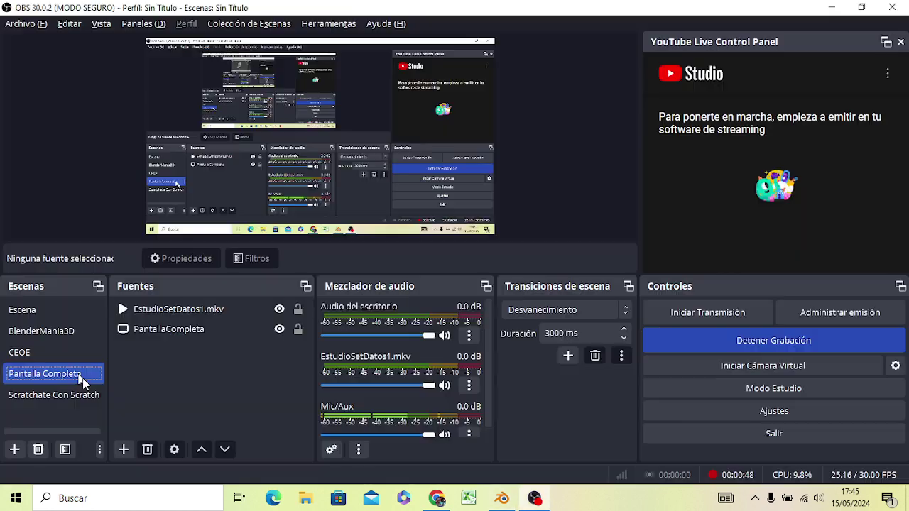
{"action": "key", "text": "alt+Tab"}
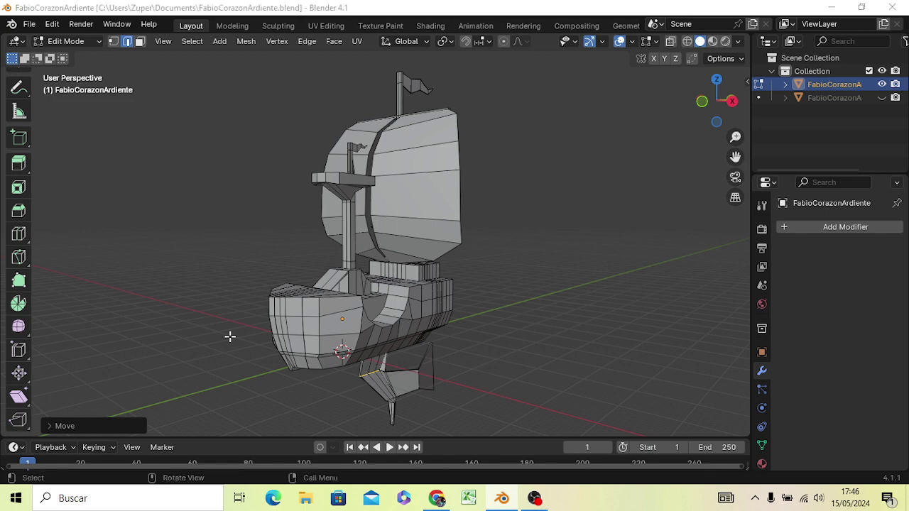
{"action": "key", "text": "alt+Tab"}
{"action": "key", "text": "alt+Tab"}
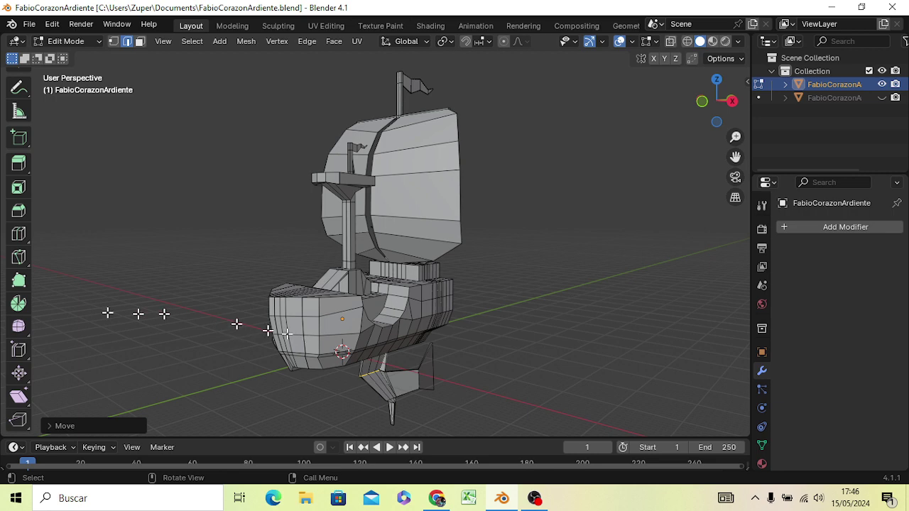
{"action": "mouse_move", "coordinate": [206, 312]}
{"action": "middle_mouse_down"}
{"action": "mouse_move", "coordinate": [237, 329]}
{"action": "mouse_move", "coordinate": [390, 300]}
{"action": "mouse_move", "coordinate": [365, 263]}
{"action": "mouse_move", "coordinate": [280, 290]}
{"action": "mouse_move", "coordinate": [216, 335]}
{"action": "mouse_move", "coordinate": [244, 375]}
{"action": "mouse_move", "coordinate": [324, 317]}
{"action": "mouse_move", "coordinate": [276, 322]}
{"action": "mouse_move", "coordinate": [240, 307]}
{"action": "mouse_move", "coordinate": [211, 276]}
{"action": "mouse_move", "coordinate": [235, 286]}
{"action": "middle_mouse_up"}
{"action": "scroll", "coordinate": [288, 320], "scroll_direction": "up", "scroll_amount": 1}
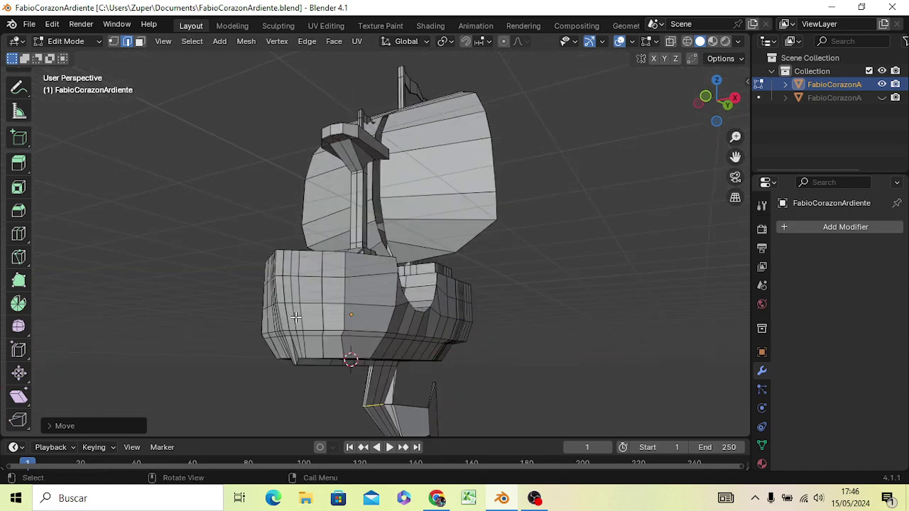
{"action": "scroll", "coordinate": [298, 314], "scroll_direction": "up", "scroll_amount": 1}
{"action": "scroll", "coordinate": [298, 314], "scroll_direction": "up", "scroll_amount": 2}
Swing around to the bow and select the edge at its upper right corner.
{"action": "mouse_move", "coordinate": [225, 278]}
{"action": "middle_mouse_down"}
{"action": "mouse_move", "coordinate": [209, 315]}
{"action": "mouse_move", "coordinate": [228, 329]}
{"action": "mouse_move", "coordinate": [183, 290]}
{"action": "mouse_move", "coordinate": [179, 297]}
{"action": "middle_mouse_up"}
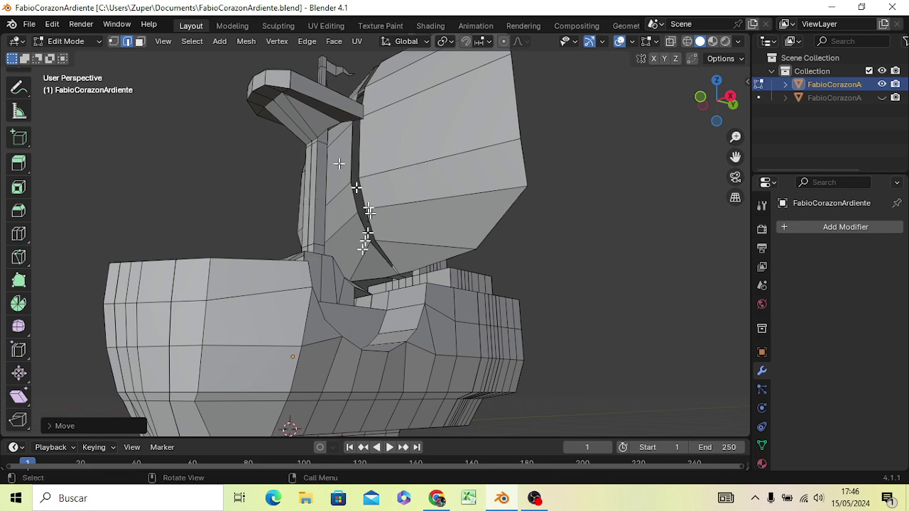
{"action": "mouse_move", "coordinate": [335, 341]}
{"action": "middle_mouse_down"}
{"action": "mouse_move", "coordinate": [412, 379]}
{"action": "mouse_move", "coordinate": [487, 345]}
{"action": "mouse_move", "coordinate": [418, 351]}
{"action": "middle_mouse_up"}
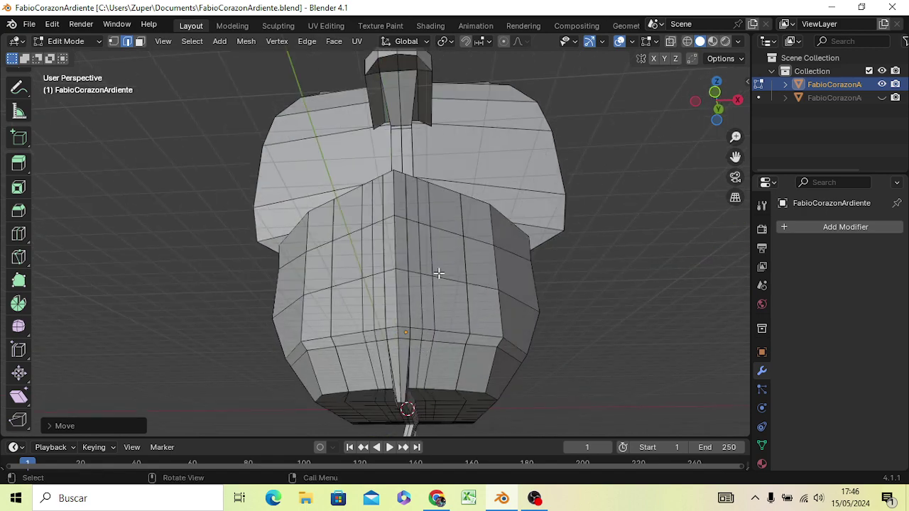
{"action": "mouse_move", "coordinate": [439, 277]}
{"action": "middle_mouse_down"}
{"action": "mouse_move", "coordinate": [345, 305]}
{"action": "mouse_move", "coordinate": [358, 380]}
{"action": "mouse_move", "coordinate": [390, 380]}
{"action": "middle_mouse_up"}
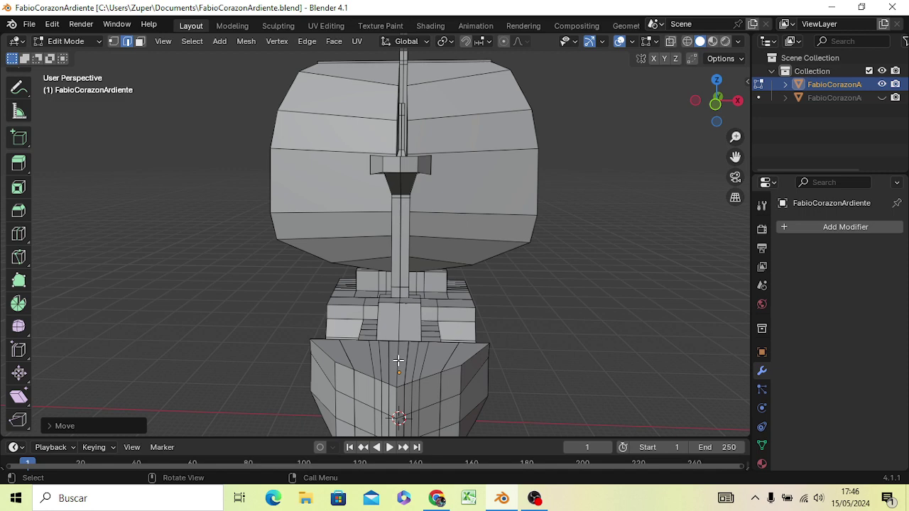
{"action": "left_click", "coordinate": [461, 355]}
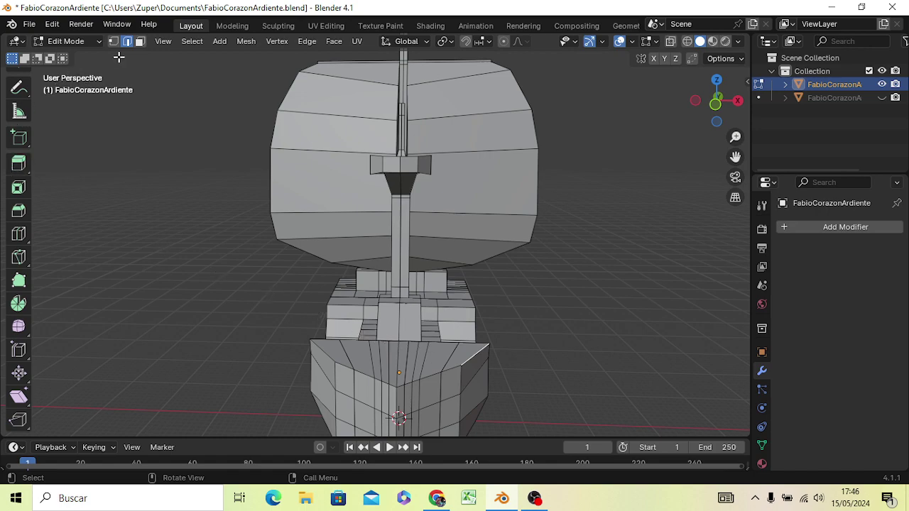
{"action": "mouse_move", "coordinate": [223, 196]}
{"action": "middle_mouse_down"}
{"action": "mouse_move", "coordinate": [229, 258]}
{"action": "mouse_move", "coordinate": [164, 227]}
{"action": "middle_mouse_up"}
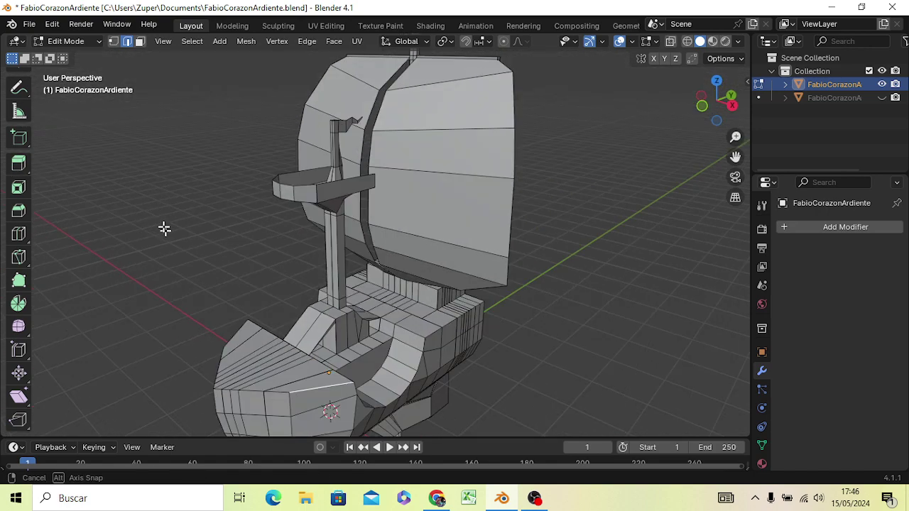
Copy the ship object into the Collection, hide the pasted copy, and reselect the original.
{"action": "right_click", "coordinate": [835, 84]}
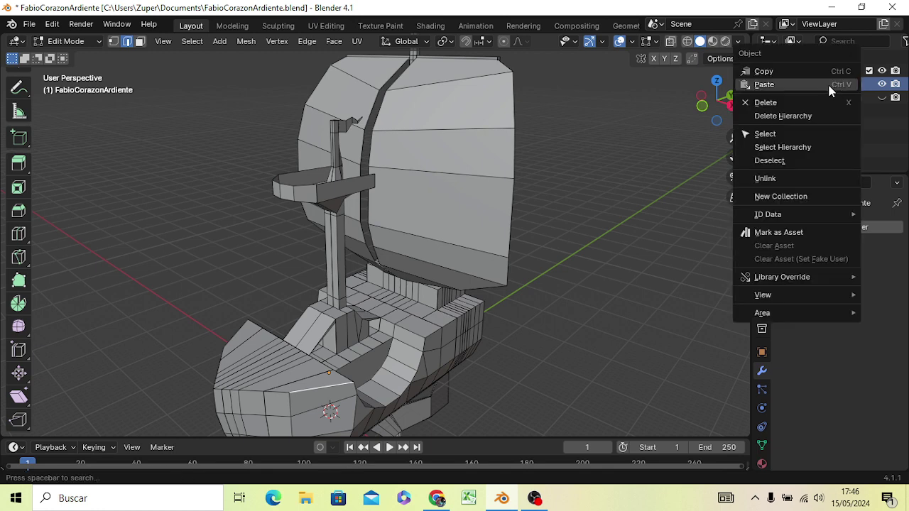
{"action": "left_click", "coordinate": [774, 73]}
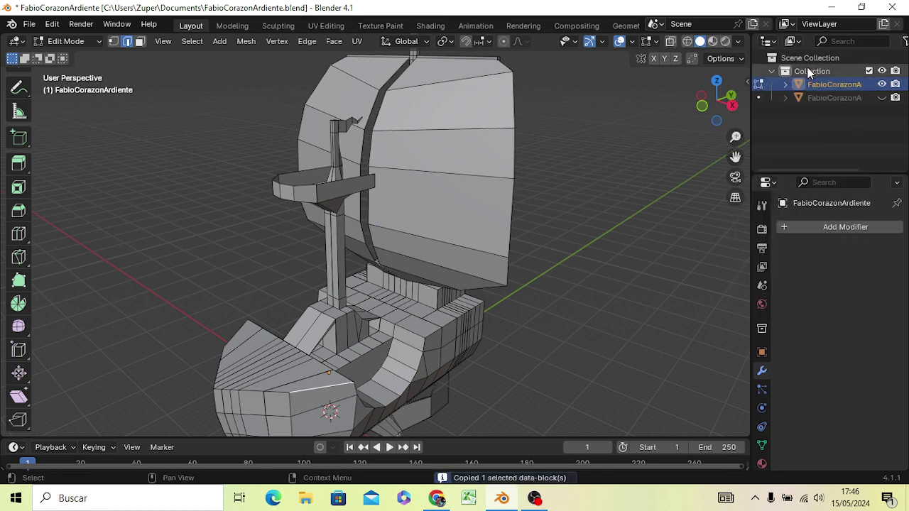
{"action": "right_click", "coordinate": [807, 69]}
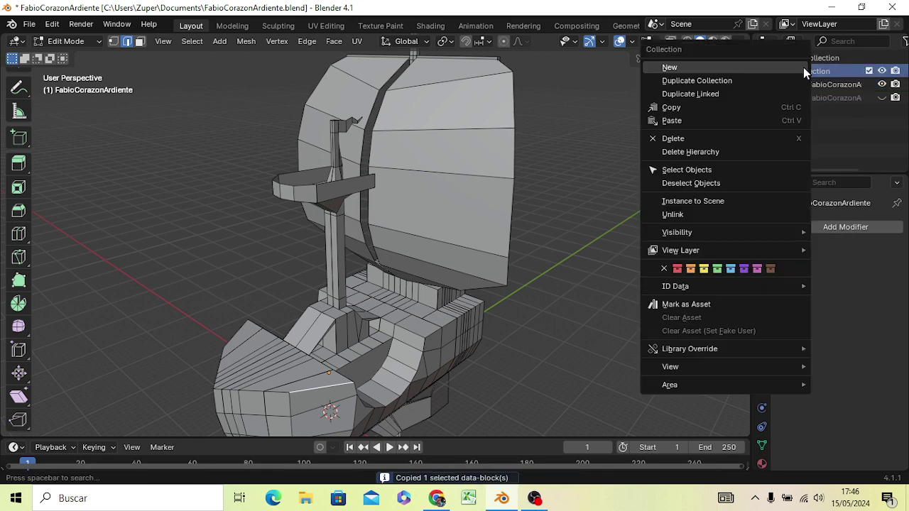
{"action": "left_click", "coordinate": [680, 122]}
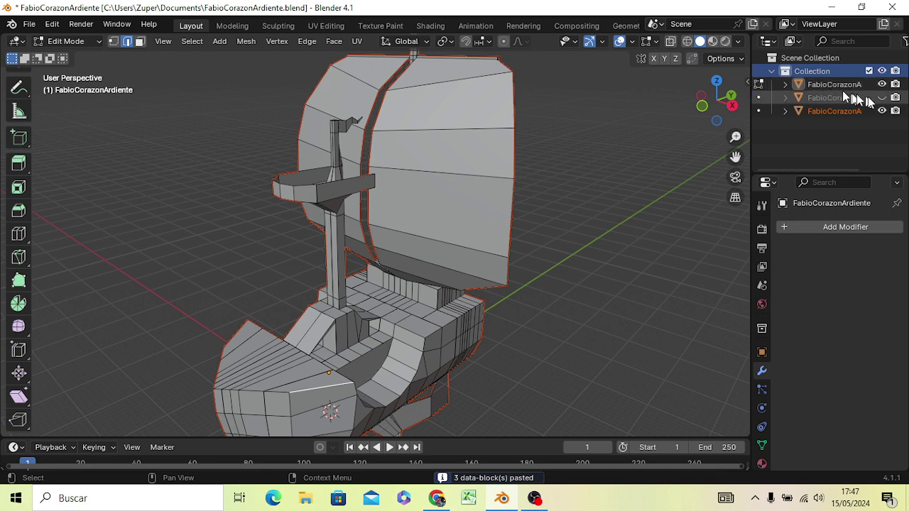
{"action": "left_click", "coordinate": [881, 112]}
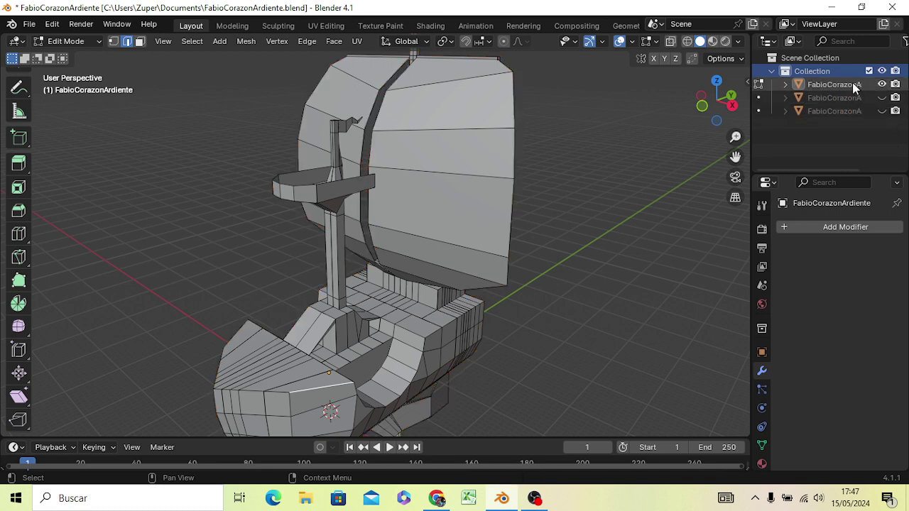
{"action": "left_click", "coordinate": [855, 85]}
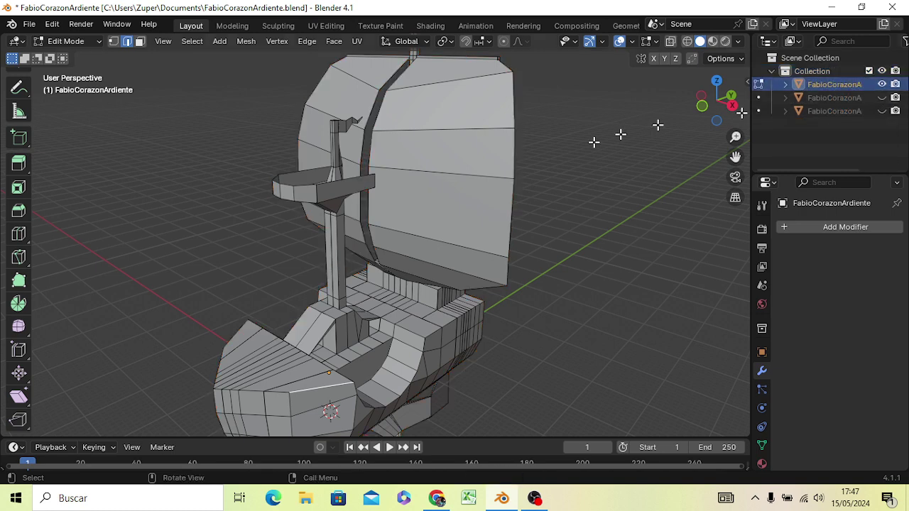
{"action": "scroll", "coordinate": [380, 325], "scroll_direction": "down", "scroll_amount": 1}
{"action": "mouse_move", "coordinate": [380, 324]}
{"action": "middle_mouse_down"}
{"action": "mouse_move", "coordinate": [466, 321]}
{"action": "mouse_move", "coordinate": [375, 281]}
{"action": "mouse_move", "coordinate": [390, 335]}
{"action": "mouse_move", "coordinate": [404, 298]}
{"action": "mouse_move", "coordinate": [386, 320]}
{"action": "mouse_move", "coordinate": [275, 296]}
{"action": "mouse_move", "coordinate": [157, 308]}
{"action": "mouse_move", "coordinate": [196, 384]}
{"action": "mouse_move", "coordinate": [399, 384]}
{"action": "mouse_move", "coordinate": [462, 355]}
{"action": "mouse_move", "coordinate": [284, 345]}
{"action": "mouse_move", "coordinate": [260, 308]}
{"action": "mouse_move", "coordinate": [195, 298]}
{"action": "mouse_move", "coordinate": [512, 307]}
{"action": "mouse_move", "coordinate": [335, 325]}
{"action": "mouse_move", "coordinate": [172, 324]}
{"action": "mouse_move", "coordinate": [229, 411]}
{"action": "mouse_move", "coordinate": [292, 394]}
{"action": "mouse_move", "coordinate": [341, 355]}
{"action": "mouse_move", "coordinate": [319, 314]}
{"action": "mouse_move", "coordinate": [315, 336]}
{"action": "middle_mouse_up"}
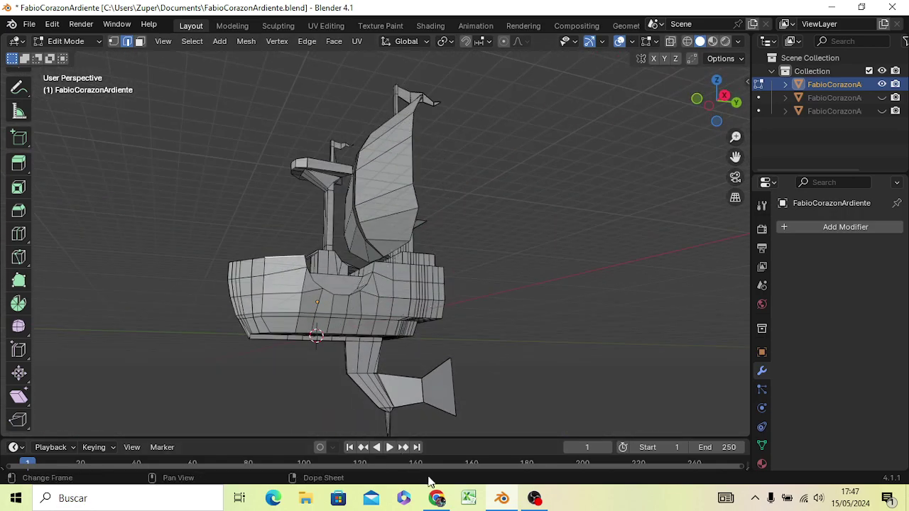
Orbit slightly, then snap to Right Orthographic view of the ship.
{"action": "middle_click_drag", "start_coordinate": [335, 331], "coordinate": [287, 355]}
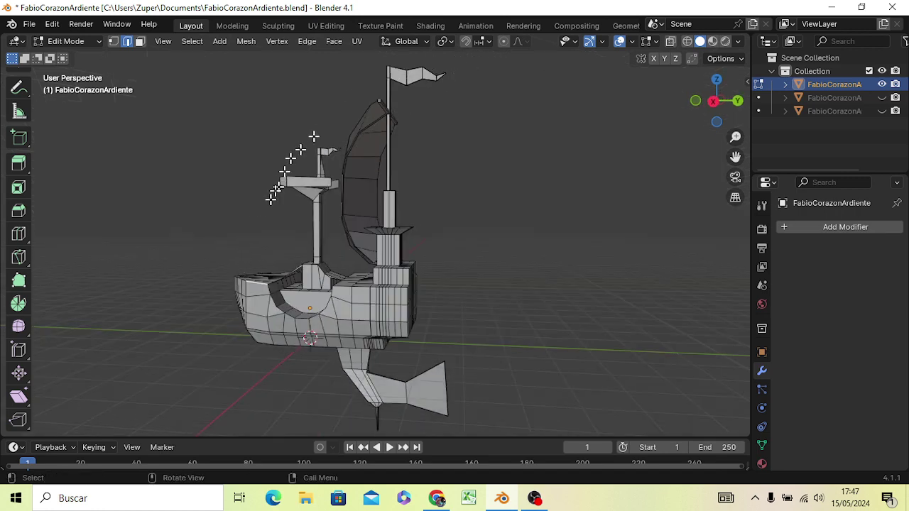
{"action": "middle_click_drag", "start_coordinate": [255, 350], "coordinate": [308, 350]}
{"action": "key", "text": "KP_3"}
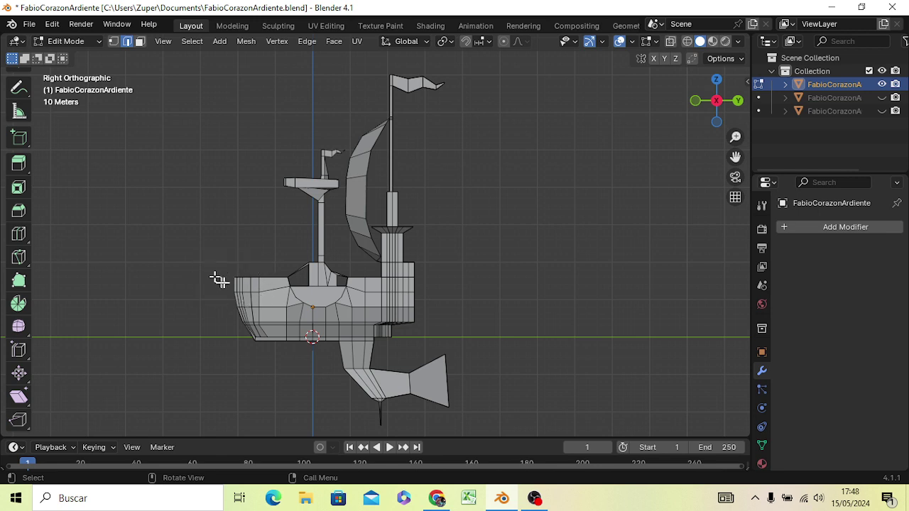
In face select mode, box-select the faces of the ship's stern block.
{"action": "middle_click_drag", "start_coordinate": [214, 292], "coordinate": [328, 294], "text": "shift"}
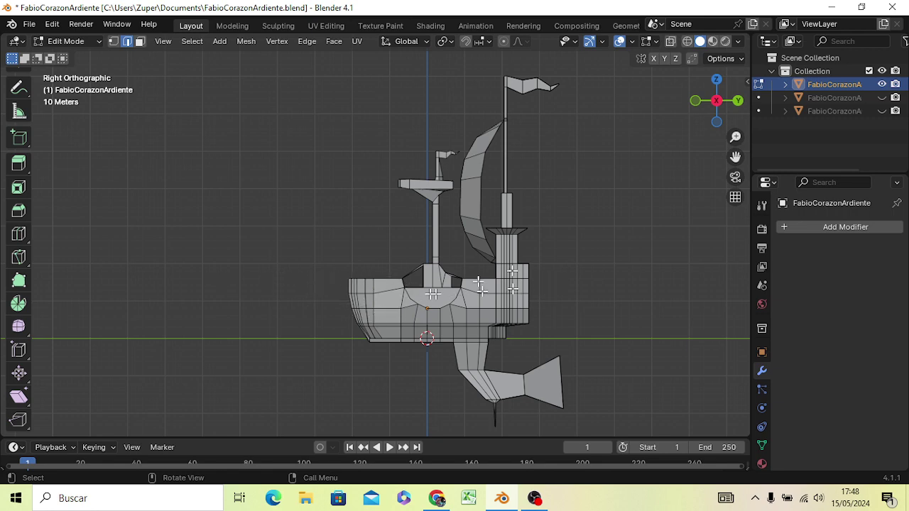
{"action": "middle_click_drag", "start_coordinate": [537, 299], "coordinate": [441, 298]}
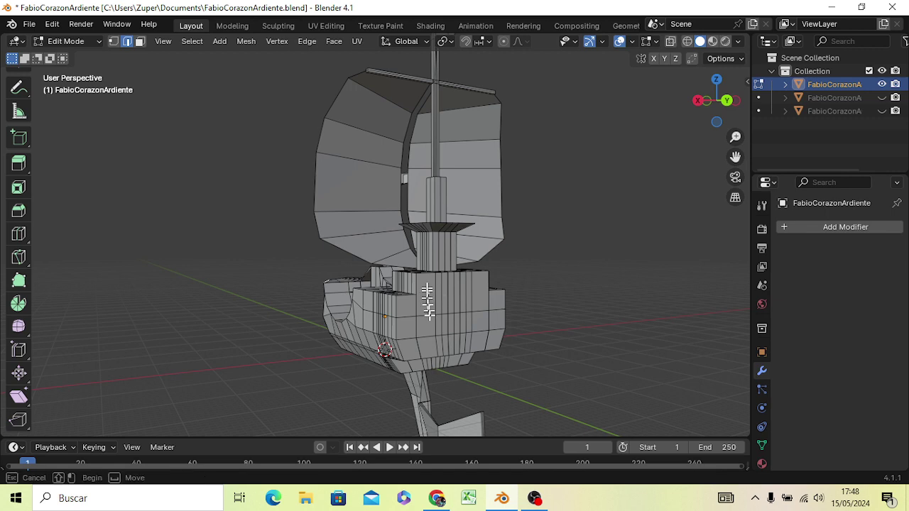
{"action": "mouse_move", "coordinate": [427, 289]}
{"action": "left_mouse_down"}
{"action": "mouse_move", "coordinate": [455, 323]}
{"action": "mouse_move", "coordinate": [475, 323]}
{"action": "left_mouse_up"}
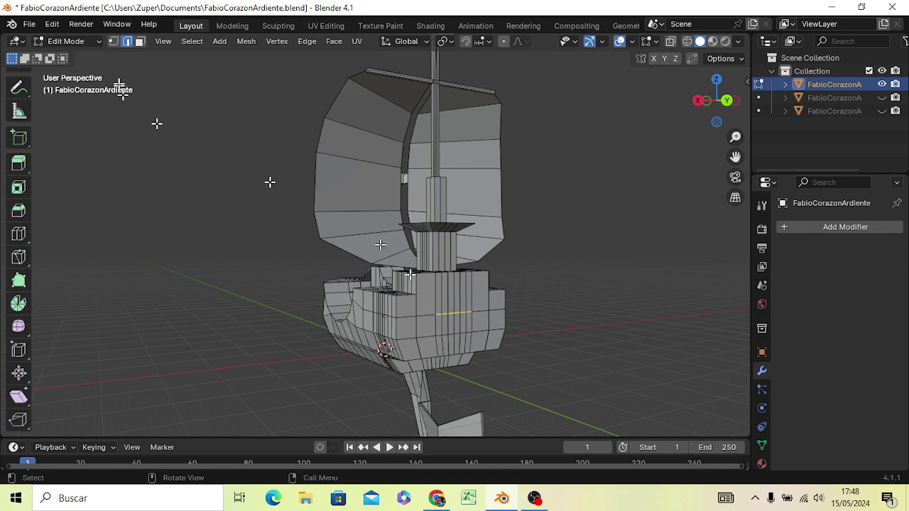
{"action": "left_click", "coordinate": [139, 40]}
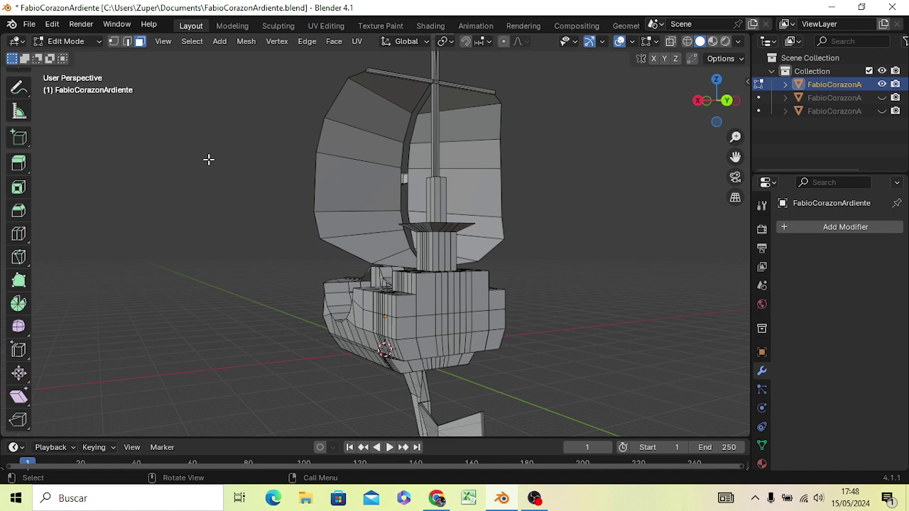
{"action": "key", "text": "k"}
{"action": "left_click_drag", "start_coordinate": [424, 291], "coordinate": [442, 330]}
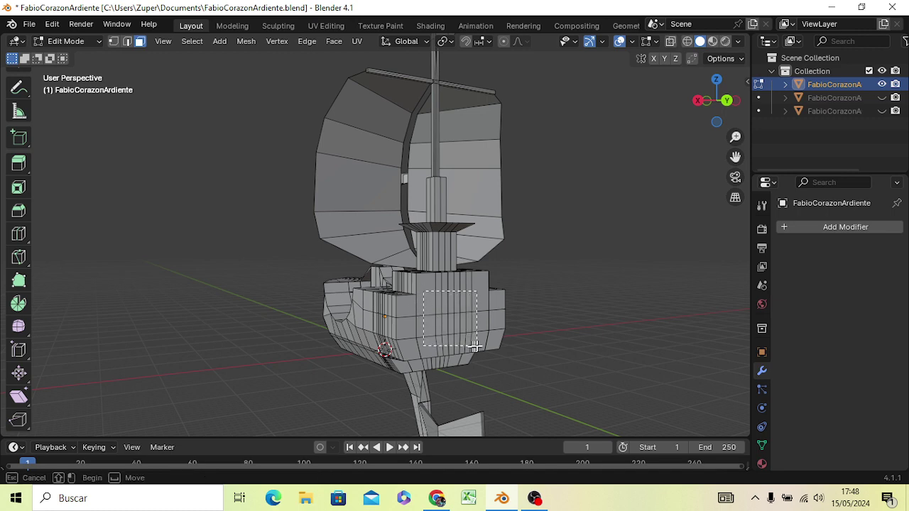
{"action": "left_click_drag", "start_coordinate": [465, 342], "coordinate": [477, 346]}
{"action": "mouse_move", "coordinate": [464, 374]}
{"action": "middle_mouse_down"}
{"action": "mouse_move", "coordinate": [554, 333]}
{"action": "mouse_move", "coordinate": [548, 353]}
{"action": "middle_mouse_up"}
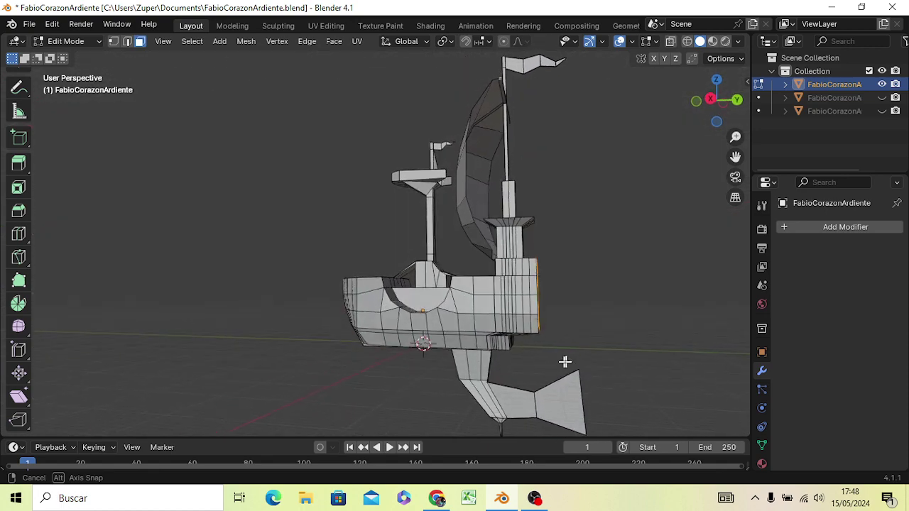
Move the stern faces about 10.41 m back along the Y axis.
{"action": "key", "text": "g"}
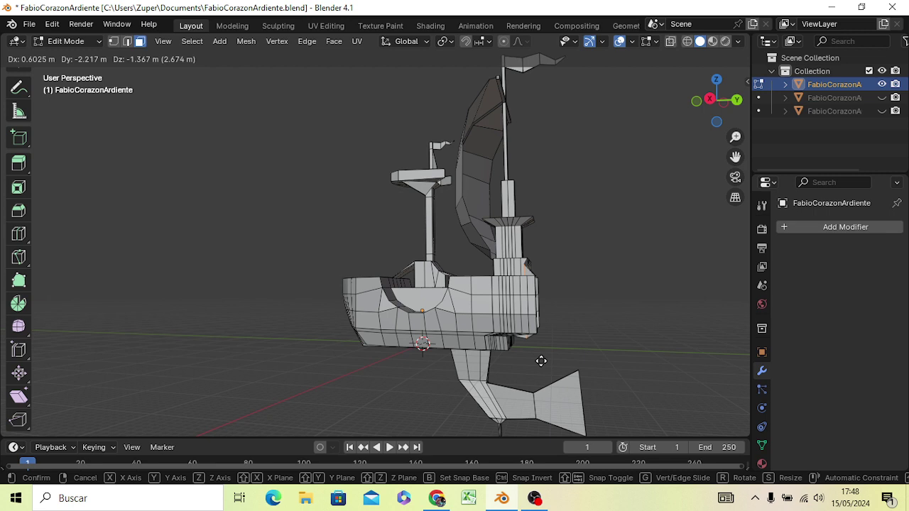
{"action": "key", "text": "x"}
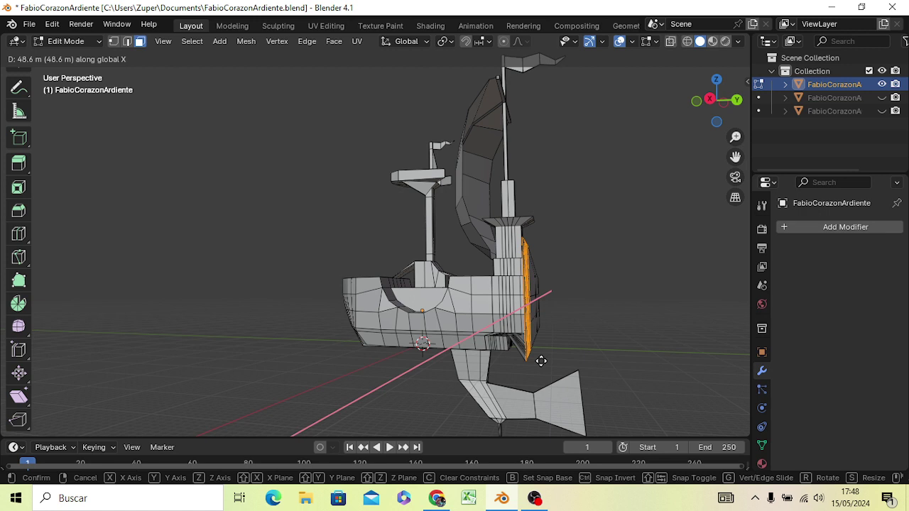
{"action": "key", "text": "y"}
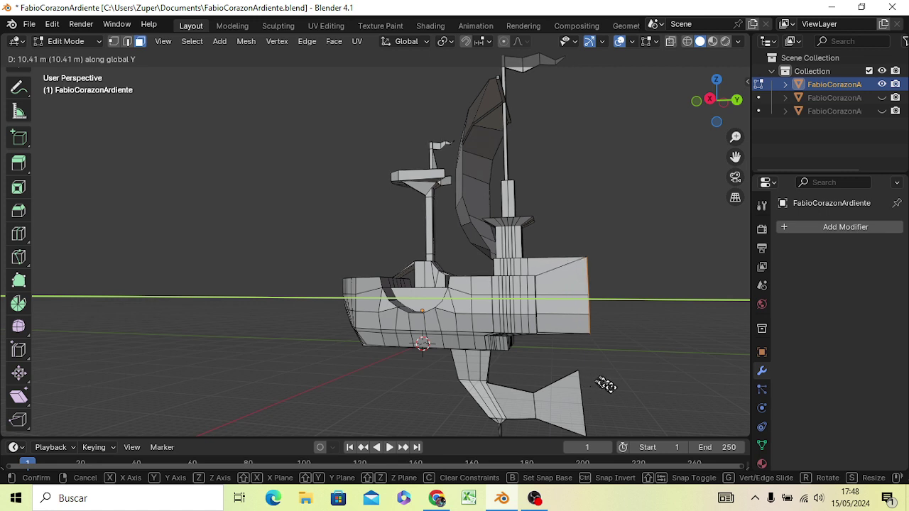
{"action": "left_click", "coordinate": [604, 388]}
{"action": "mouse_move", "coordinate": [604, 388]}
{"action": "middle_mouse_down"}
{"action": "mouse_move", "coordinate": [415, 393]}
{"action": "mouse_move", "coordinate": [441, 424]}
{"action": "mouse_move", "coordinate": [480, 379]}
{"action": "mouse_move", "coordinate": [492, 395]}
{"action": "mouse_move", "coordinate": [523, 338]}
{"action": "mouse_move", "coordinate": [487, 416]}
{"action": "mouse_move", "coordinate": [454, 419]}
{"action": "middle_mouse_up"}
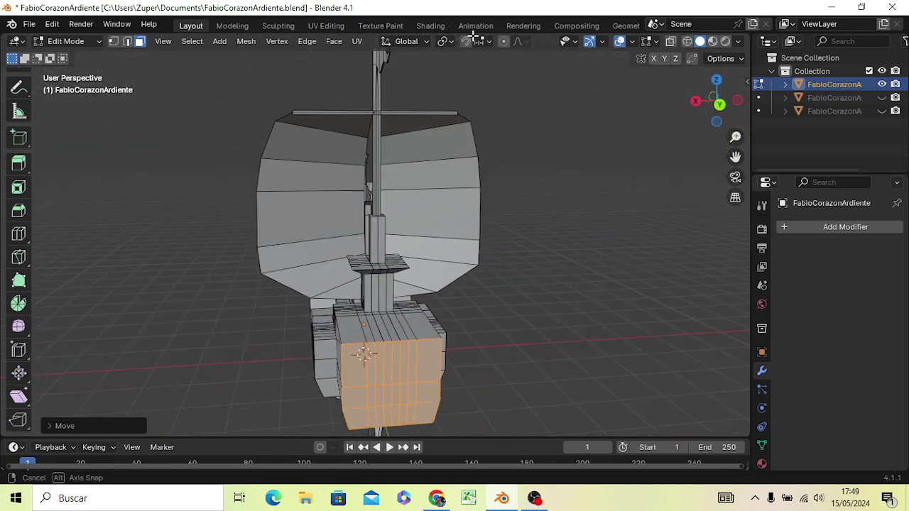
Undo the stern move and extrude the selected faces along Y instead.
{"action": "key", "text": "ctrl+z"}
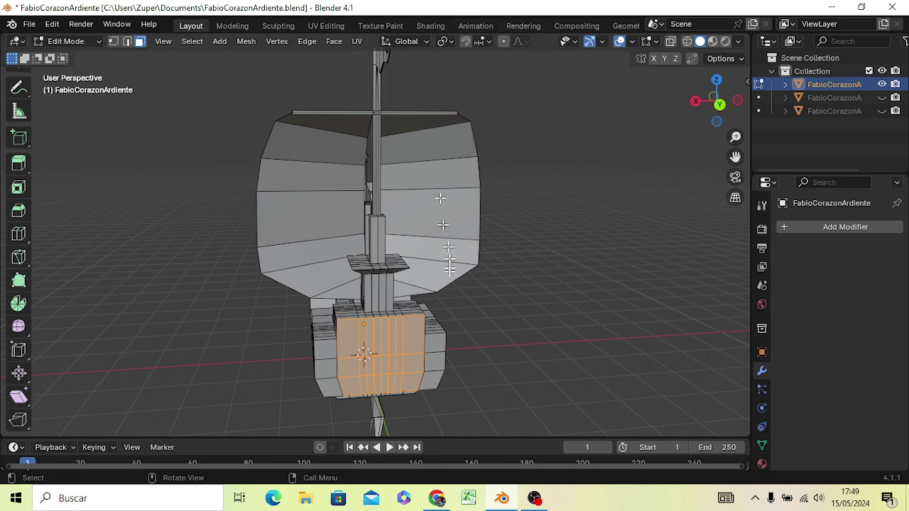
{"action": "key", "text": "e"}
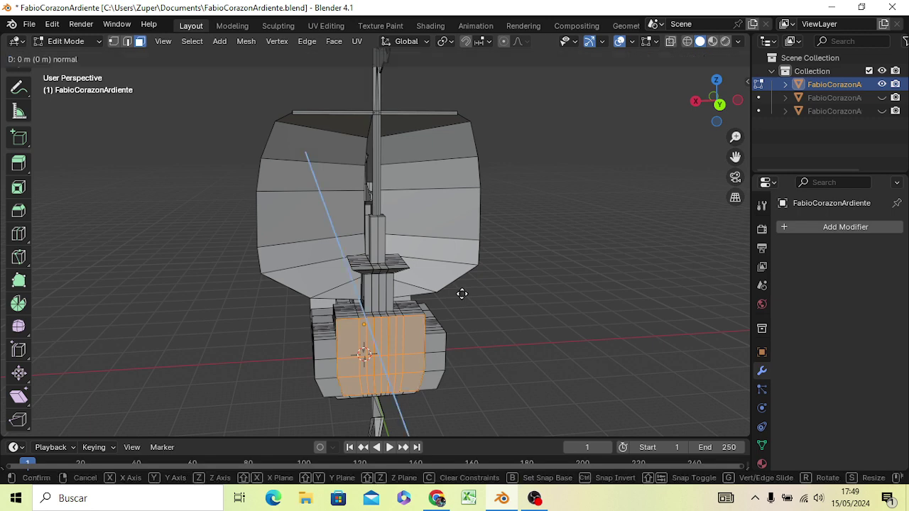
{"action": "key", "text": "y"}
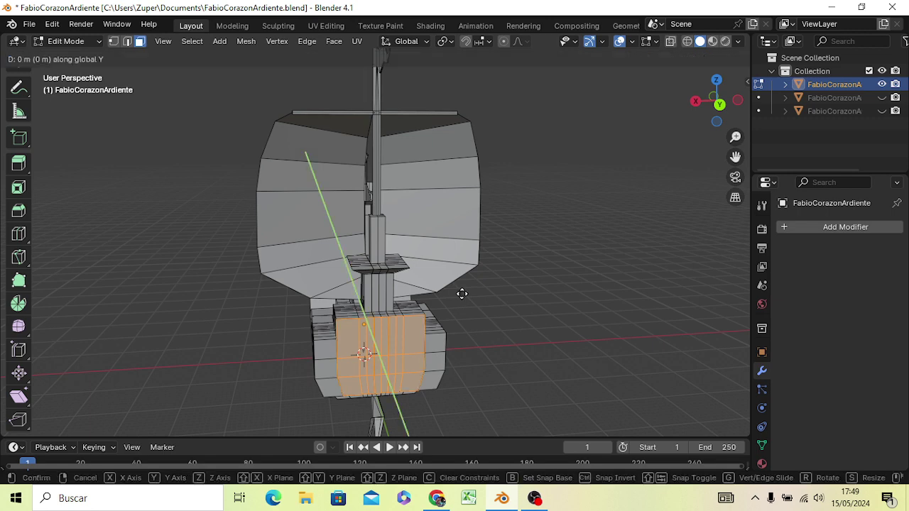
{"action": "left_click", "coordinate": [457, 330]}
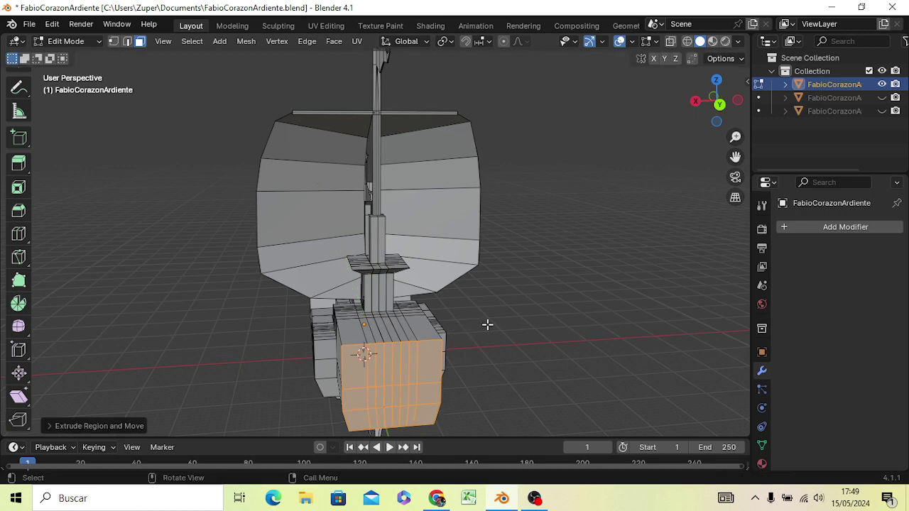
In right view, undo the side extrusion, then orbit around the hull.
{"action": "key", "text": "KP_3"}
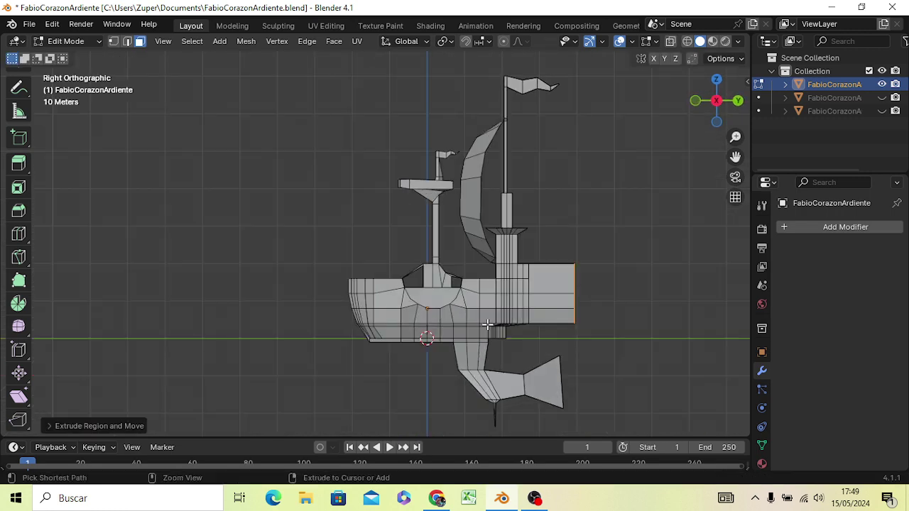
{"action": "key", "text": "ctrl+z"}
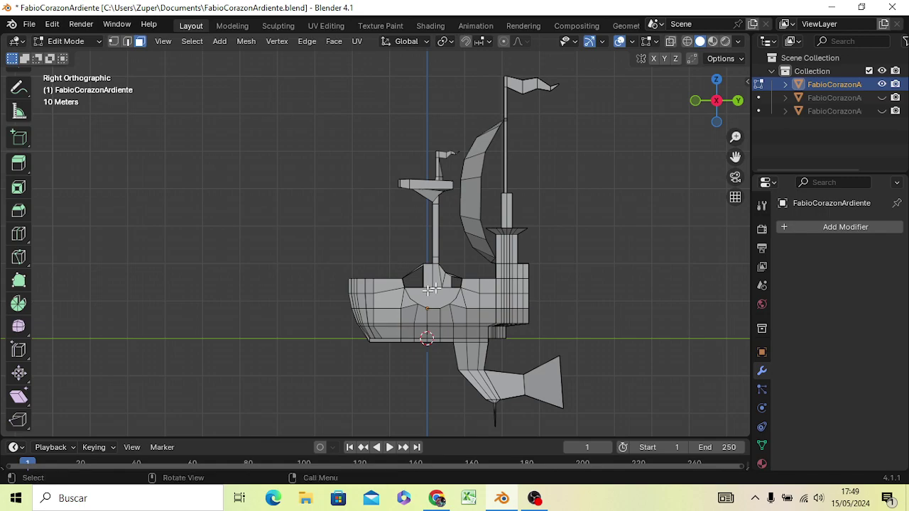
{"action": "mouse_move", "coordinate": [487, 280]}
{"action": "middle_mouse_down"}
{"action": "mouse_move", "coordinate": [355, 205]}
{"action": "mouse_move", "coordinate": [416, 270]}
{"action": "mouse_move", "coordinate": [592, 282]}
{"action": "mouse_move", "coordinate": [447, 299]}
{"action": "middle_mouse_up"}
{"action": "mouse_move", "coordinate": [334, 294]}
{"action": "middle_mouse_down"}
{"action": "mouse_move", "coordinate": [436, 300]}
{"action": "mouse_move", "coordinate": [419, 223]}
{"action": "mouse_move", "coordinate": [400, 276]}
{"action": "mouse_move", "coordinate": [386, 279]}
{"action": "middle_mouse_up"}
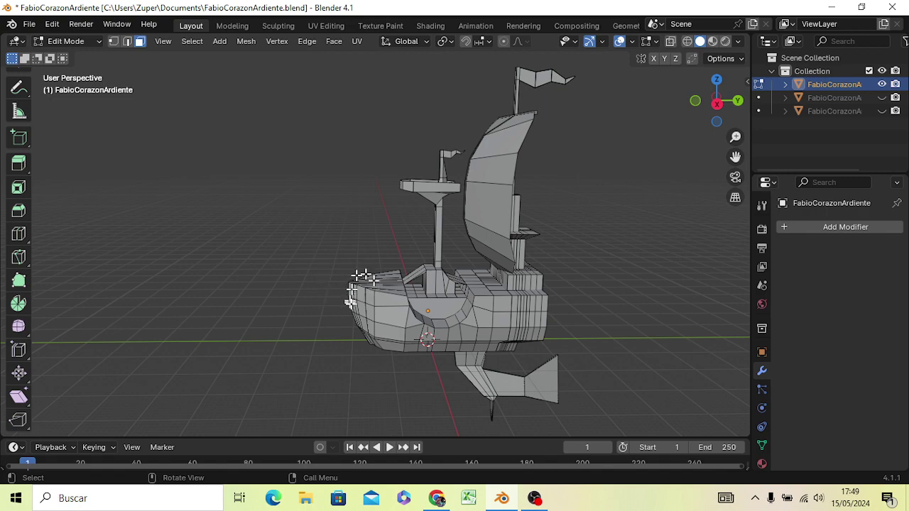
{"action": "mouse_move", "coordinate": [333, 320]}
{"action": "middle_mouse_down"}
{"action": "mouse_move", "coordinate": [385, 338]}
{"action": "mouse_move", "coordinate": [416, 278]}
{"action": "mouse_move", "coordinate": [442, 376]}
{"action": "mouse_move", "coordinate": [462, 376]}
{"action": "middle_mouse_up"}
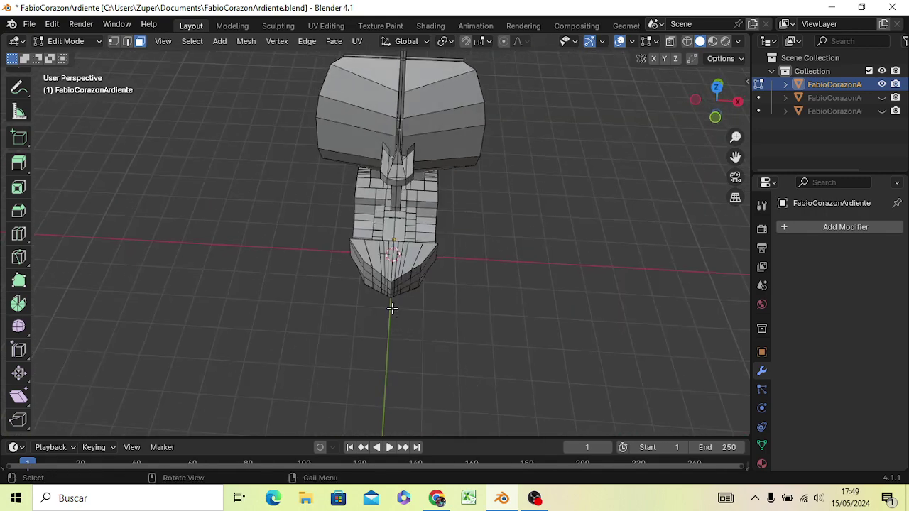
From top view, add a 2-cut loop cut across the pointed bow.
{"action": "key", "text": "KP_7"}
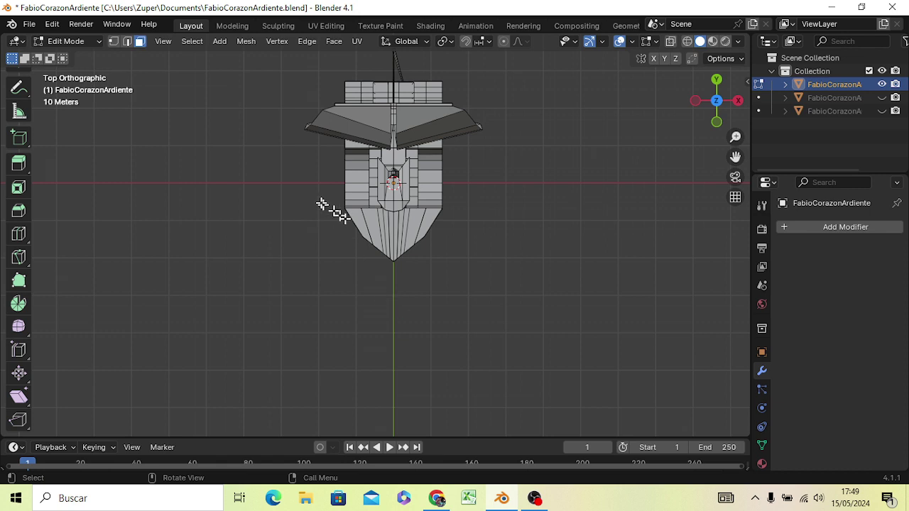
{"action": "scroll", "coordinate": [396, 248], "scroll_direction": "up", "scroll_amount": 4}
{"action": "scroll", "coordinate": [391, 226], "scroll_direction": "up", "scroll_amount": 1}
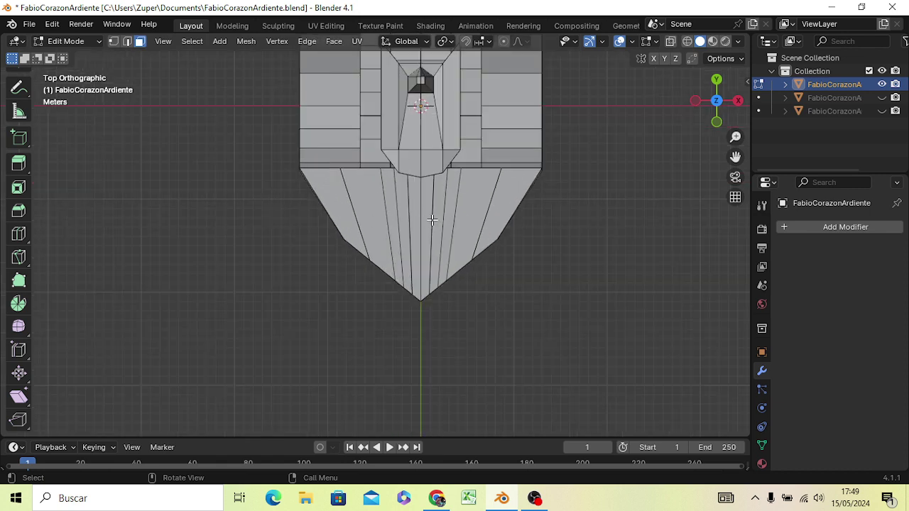
{"action": "key", "text": "ctrl"}
{"action": "key", "text": "ctrl+r"}
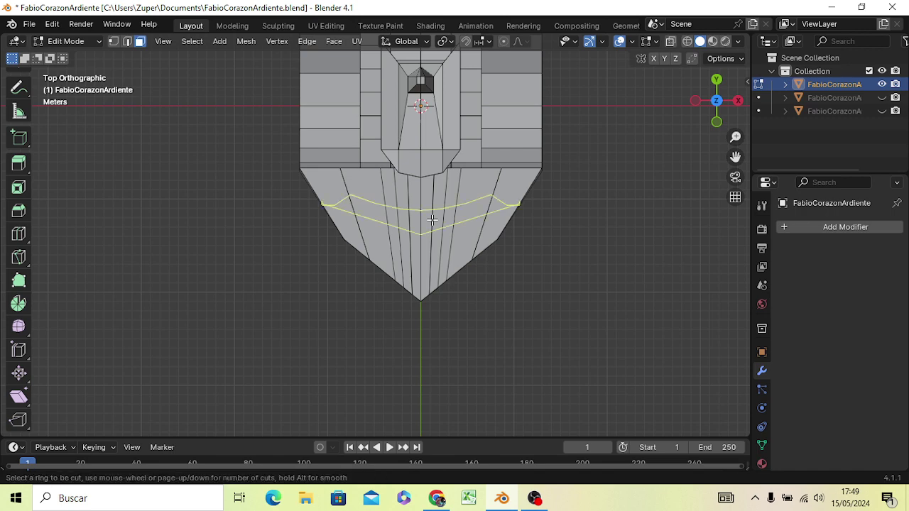
{"action": "scroll", "coordinate": [432, 221], "scroll_direction": "up", "scroll_amount": 1}
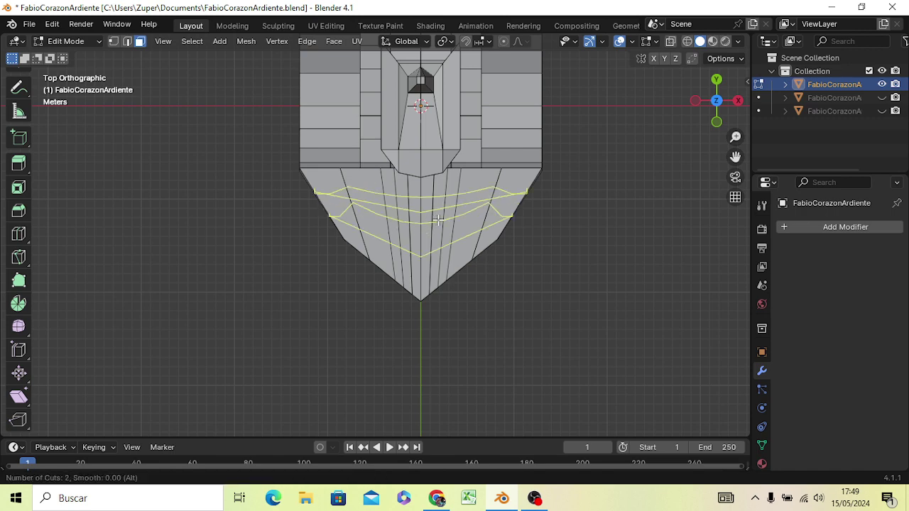
{"action": "left_click", "coordinate": [438, 221]}
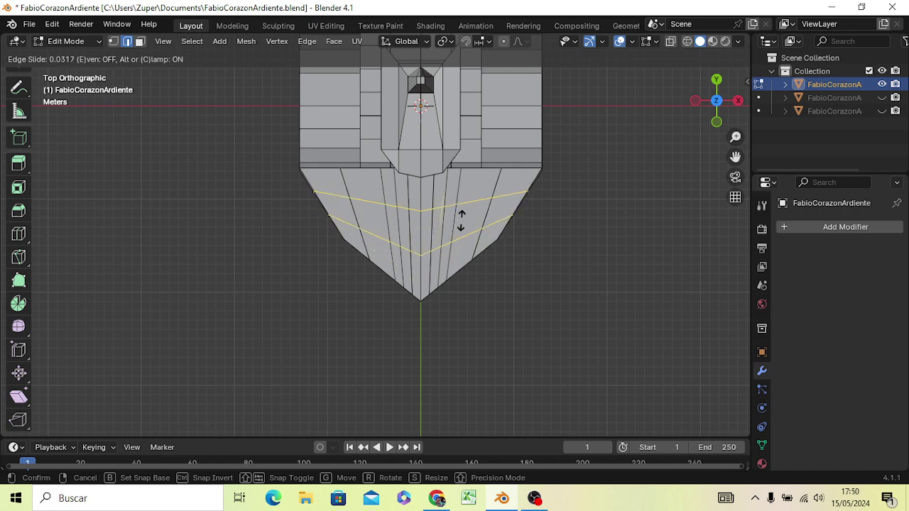
{"action": "left_click", "coordinate": [461, 220]}
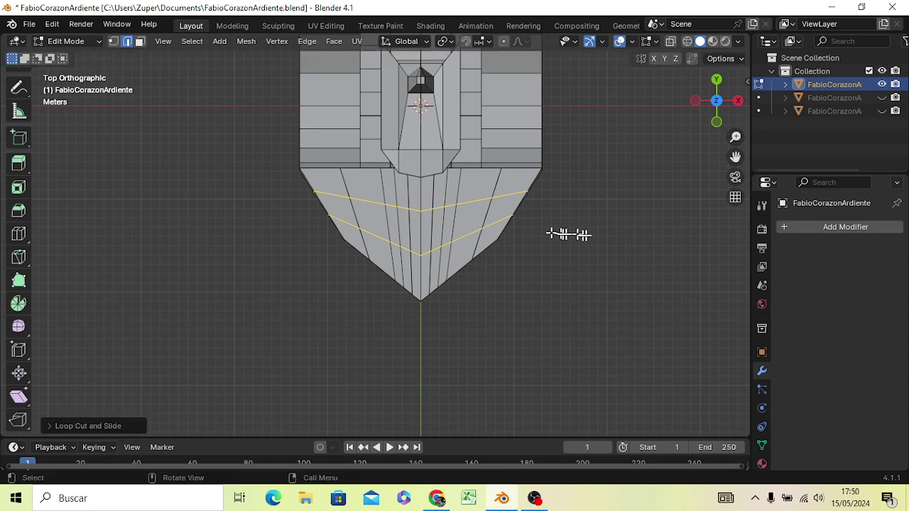
{"action": "left_click", "coordinate": [589, 225]}
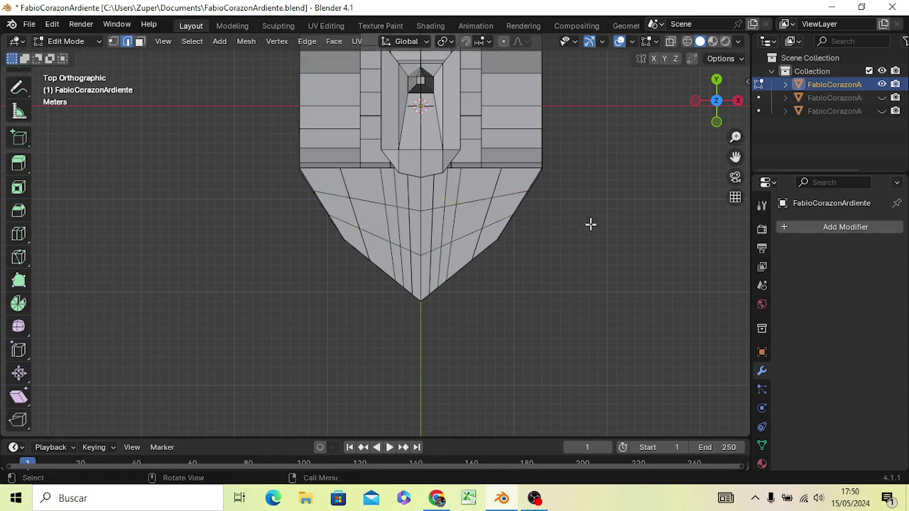
Select an edge on the bow's upper rim and switch to face select mode.
{"action": "mouse_move", "coordinate": [472, 269]}
{"action": "middle_mouse_down"}
{"action": "mouse_move", "coordinate": [174, 156]}
{"action": "mouse_move", "coordinate": [319, 199]}
{"action": "mouse_move", "coordinate": [331, 160]}
{"action": "mouse_move", "coordinate": [341, 168]}
{"action": "middle_mouse_up"}
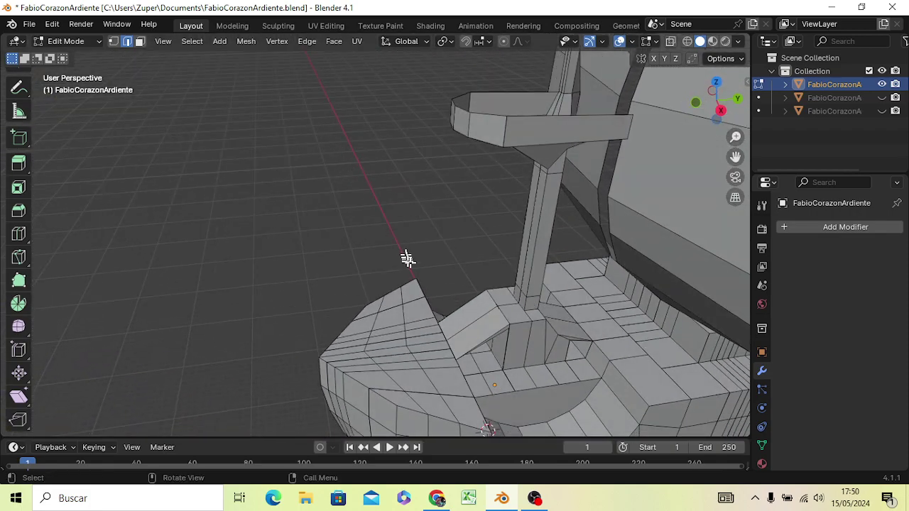
{"action": "mouse_move", "coordinate": [407, 258]}
{"action": "middle_mouse_down"}
{"action": "mouse_move", "coordinate": [481, 203]}
{"action": "mouse_move", "coordinate": [387, 232]}
{"action": "middle_mouse_up"}
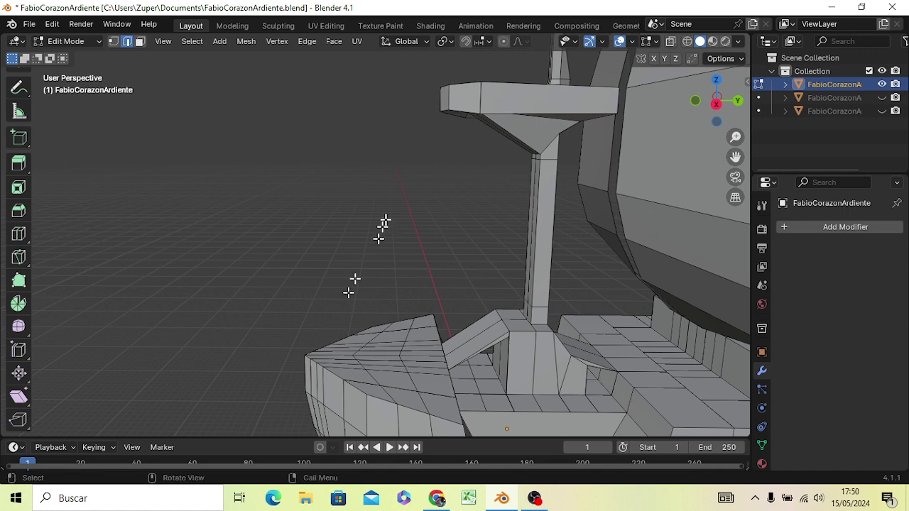
{"action": "left_click", "coordinate": [355, 341]}
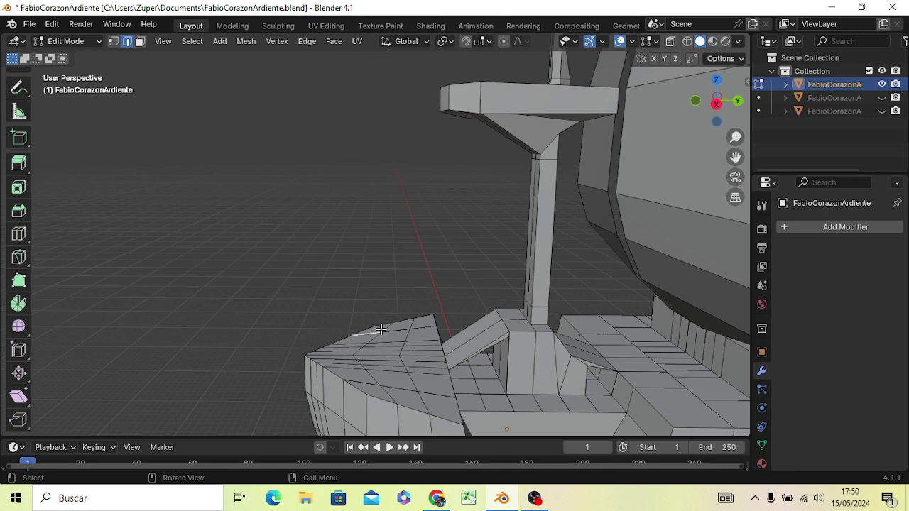
{"action": "key", "text": "3"}
{"action": "middle_click_drag", "start_coordinate": [381, 336], "coordinate": [385, 361]}
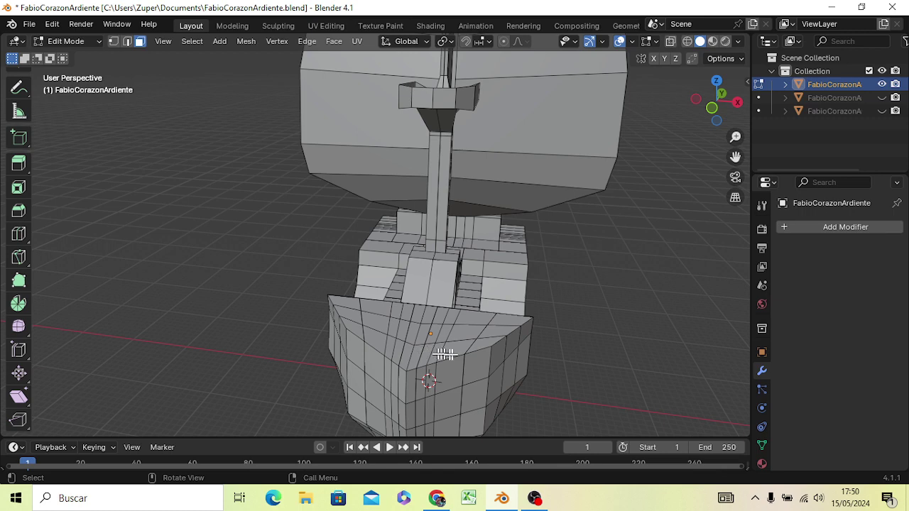
Select faces at the bow's upper right and try an Alt+click loop select.
{"action": "left_click", "coordinate": [505, 320]}
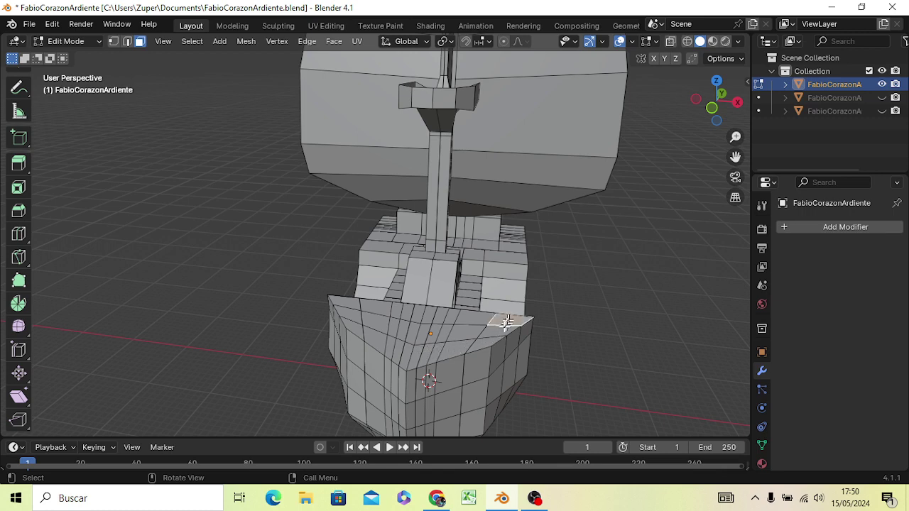
{"action": "left_click", "coordinate": [492, 333], "text": "shift"}
{"action": "left_click", "coordinate": [481, 343], "text": "shift"}
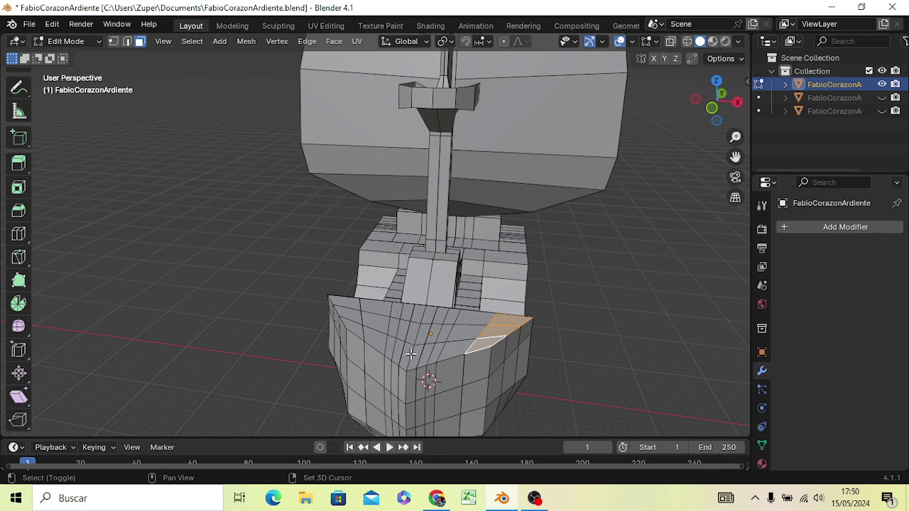
{"action": "key", "text": "alt"}
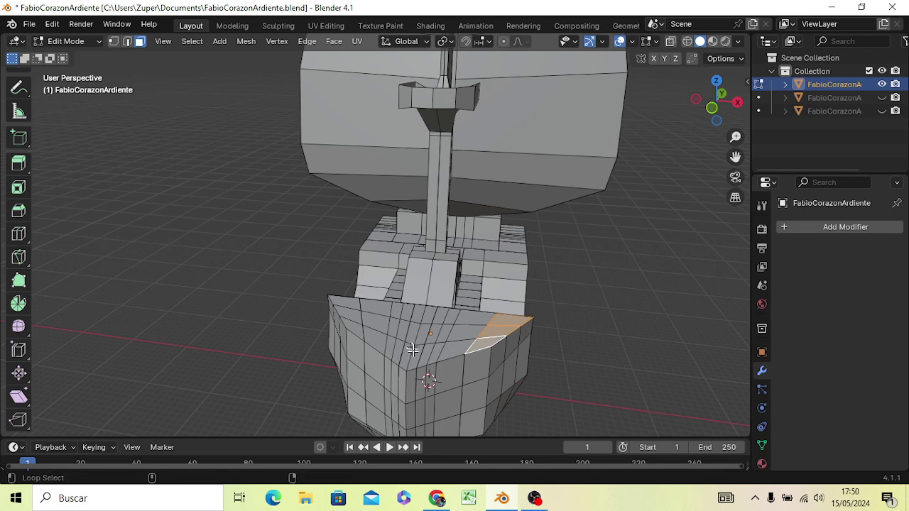
{"action": "left_click", "coordinate": [415, 356], "text": "alt"}
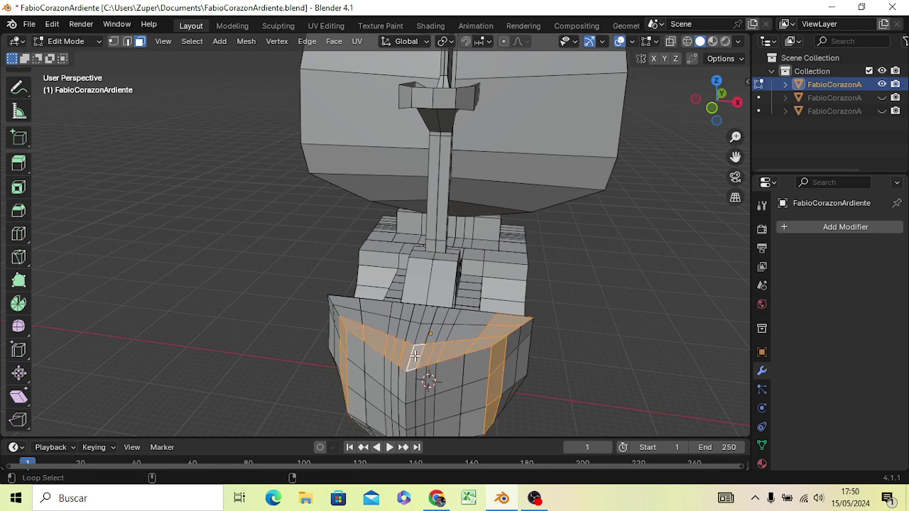
Shift-select the rim faces one by one from the bow's right edge to its top-left.
{"action": "left_click", "coordinate": [505, 332]}
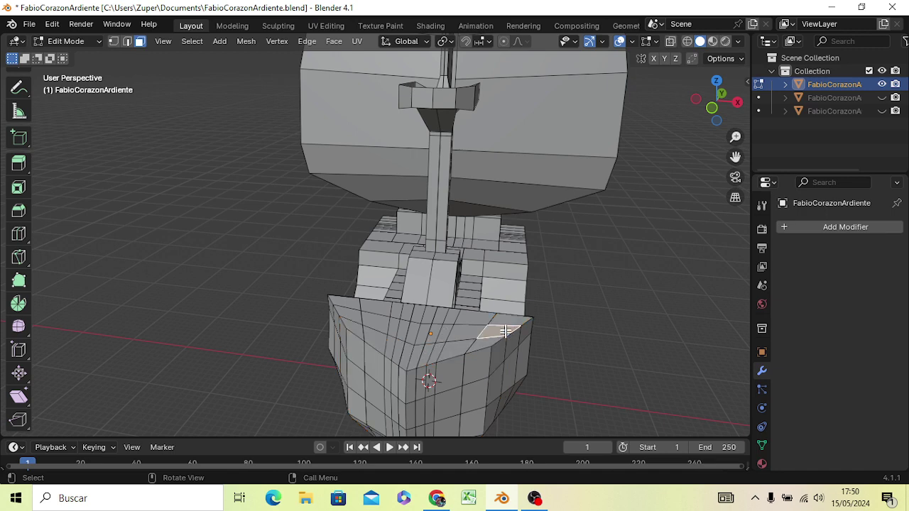
{"action": "left_click", "coordinate": [508, 320]}
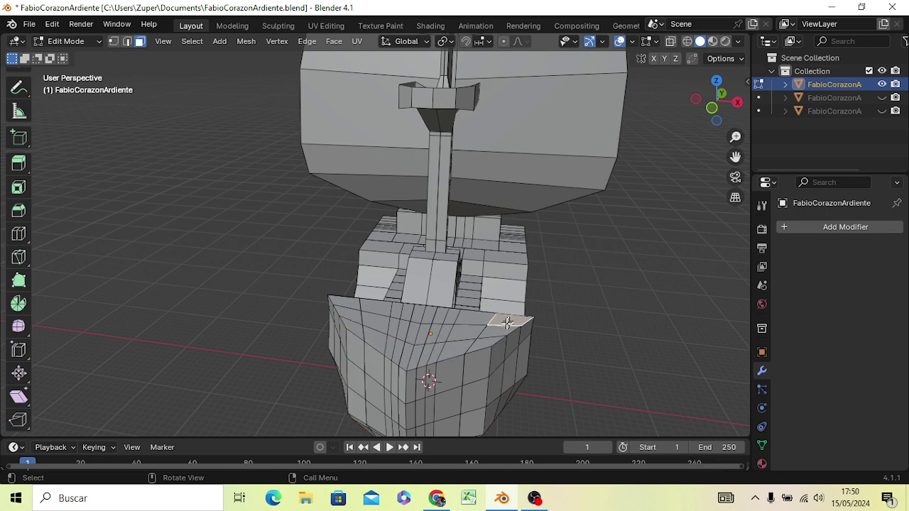
{"action": "left_click", "coordinate": [481, 348], "text": "shift"}
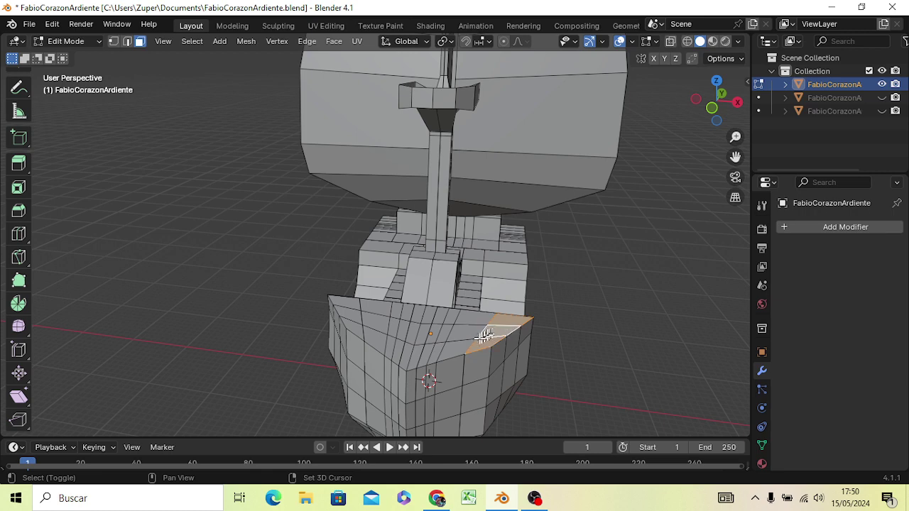
{"action": "left_click", "coordinate": [456, 348], "text": "shift"}
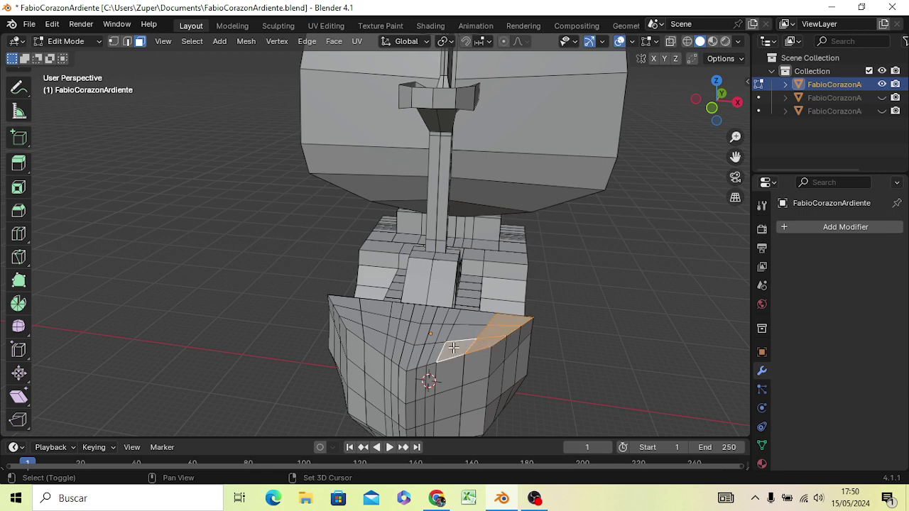
{"action": "left_click", "coordinate": [413, 358], "text": "shift"}
{"action": "left_click", "coordinate": [433, 352], "text": "shift"}
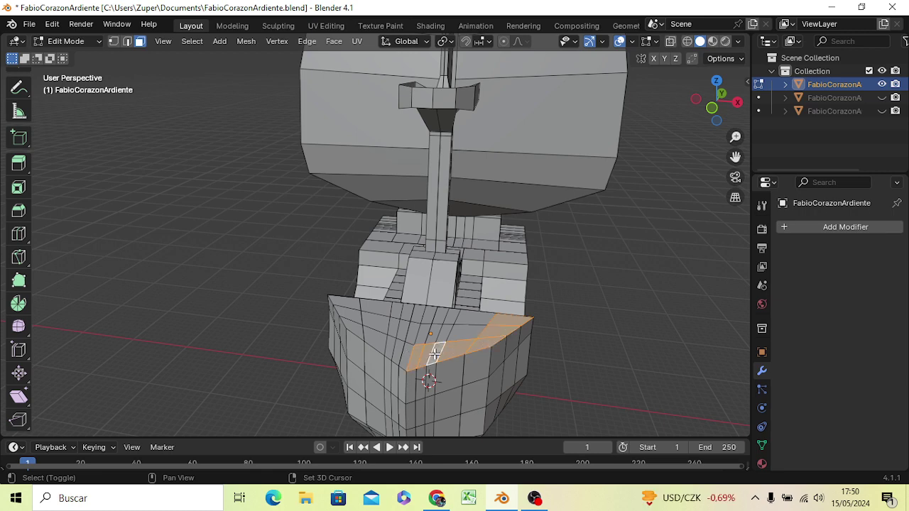
{"action": "left_click", "coordinate": [404, 353], "text": "shift"}
{"action": "left_click", "coordinate": [390, 348], "text": "shift"}
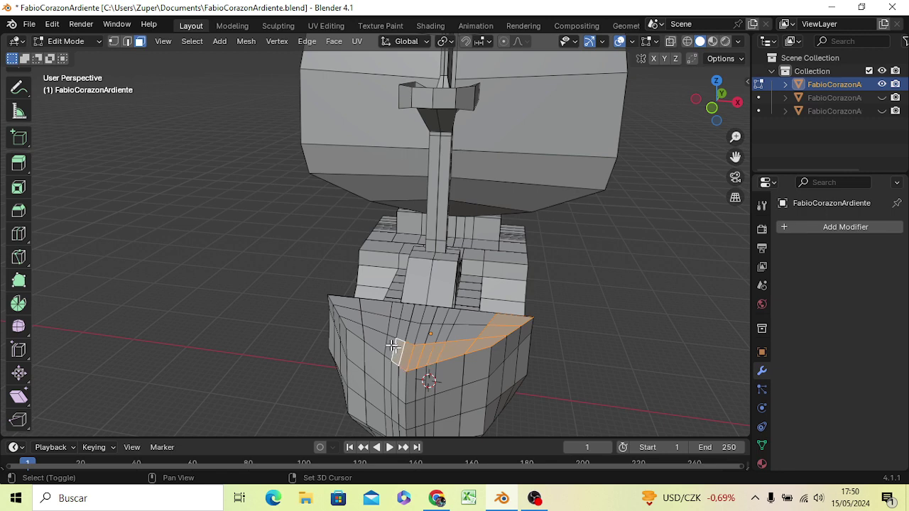
{"action": "left_click", "coordinate": [372, 338], "text": "shift"}
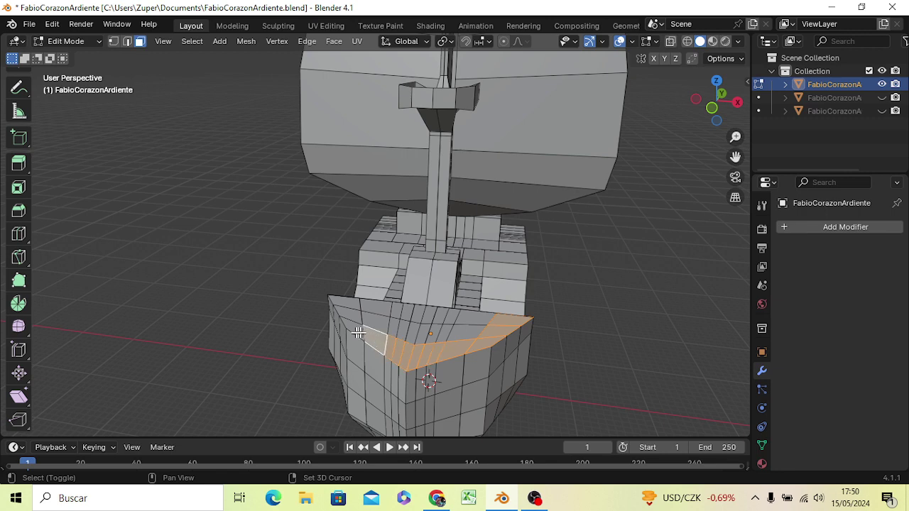
{"action": "left_click", "coordinate": [352, 327], "text": "shift"}
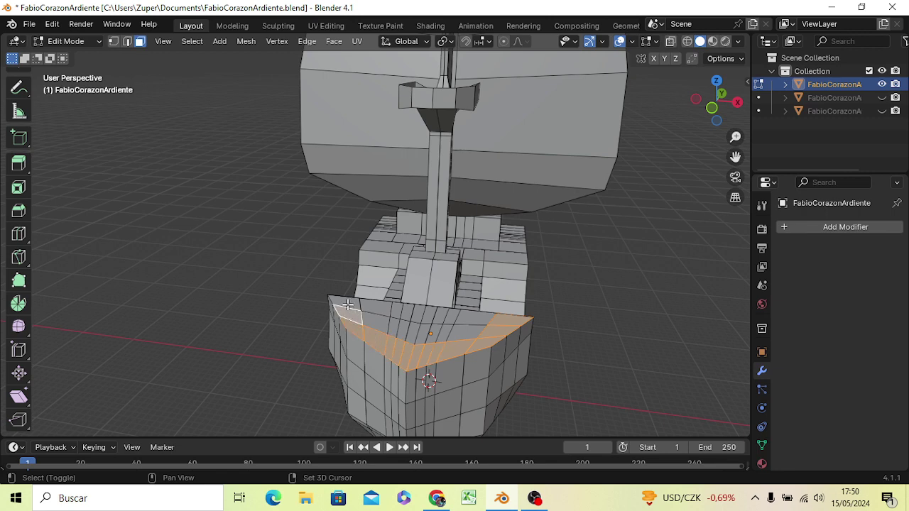
{"action": "left_click", "coordinate": [346, 304], "text": "shift"}
In right side view, raise the selected bow rim along Z.
{"action": "middle_click_drag", "start_coordinate": [457, 361], "coordinate": [341, 317]}
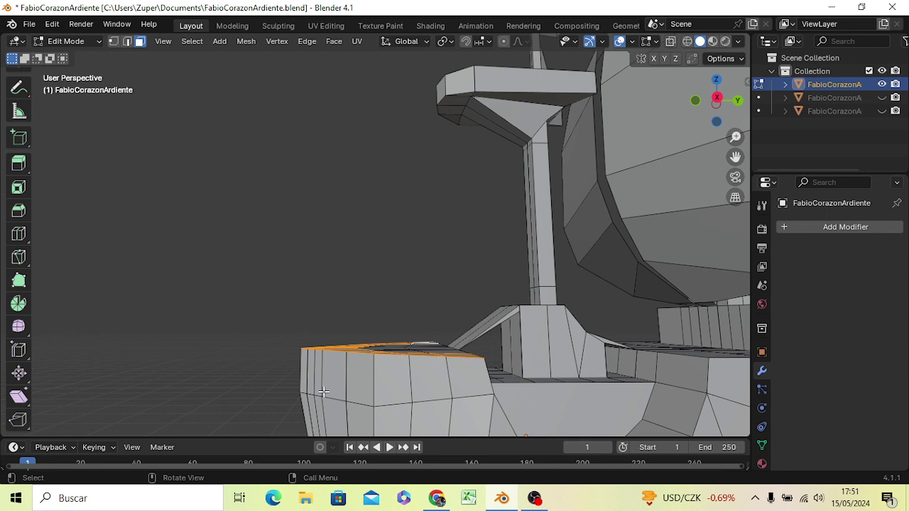
{"action": "key", "text": "KP_3"}
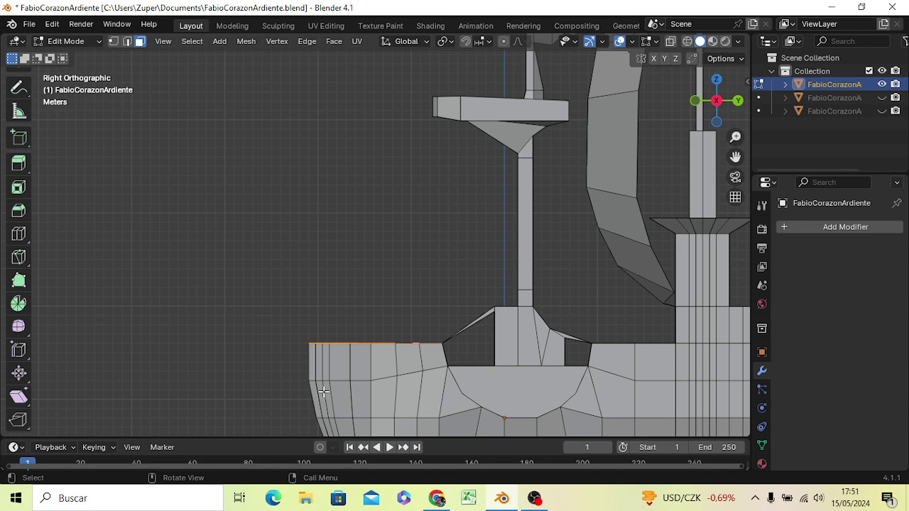
{"action": "key", "text": "g"}
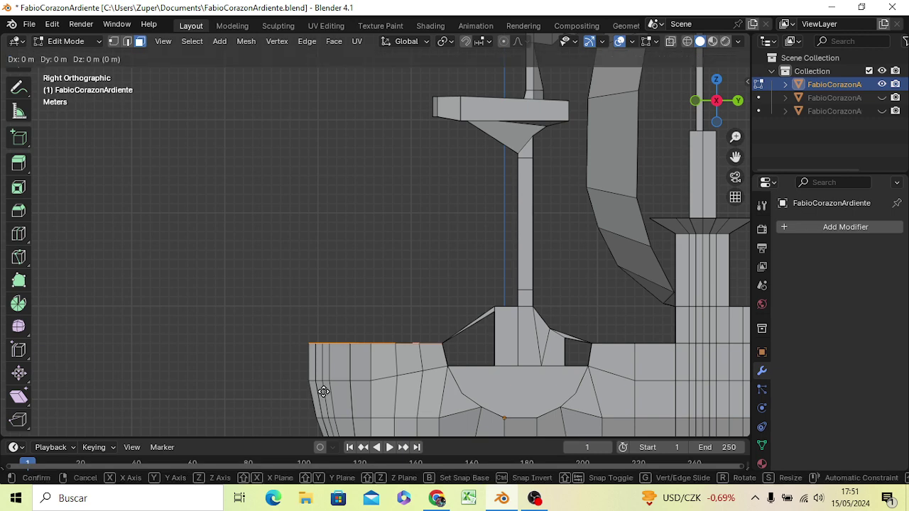
{"action": "key", "text": "z"}
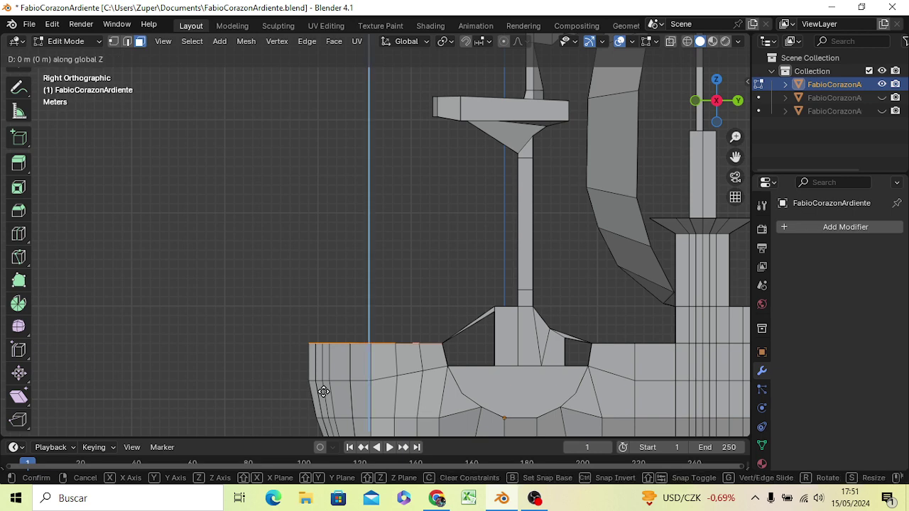
{"action": "left_click", "coordinate": [325, 357]}
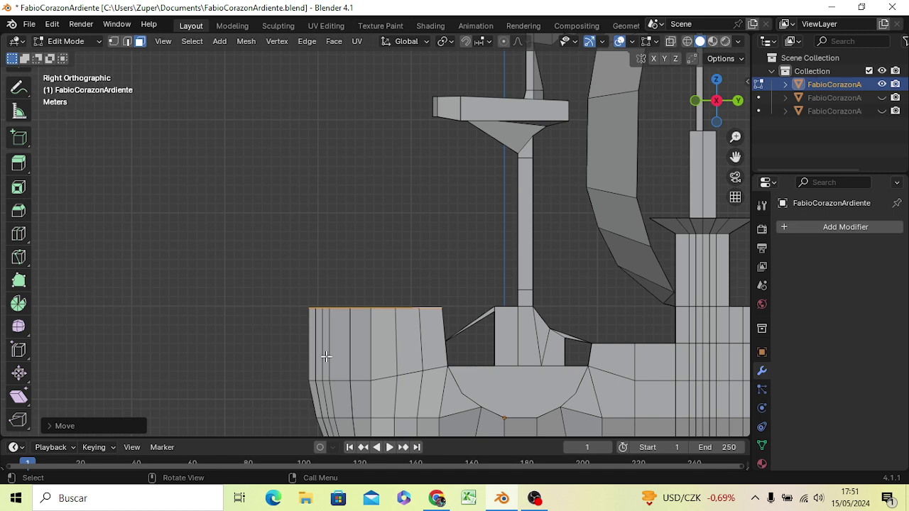
Pull the bow's top edge several metres forward along Y so the prow flares.
{"action": "key", "text": "g"}
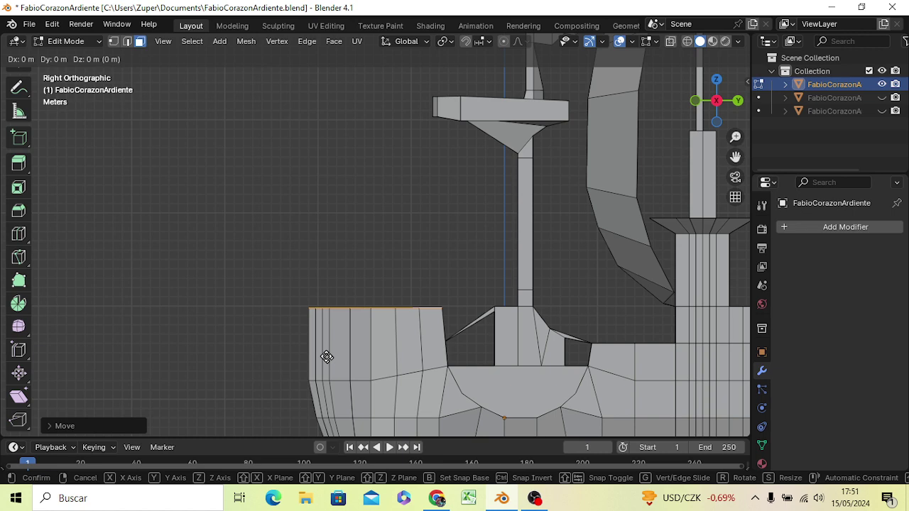
{"action": "key", "text": "y"}
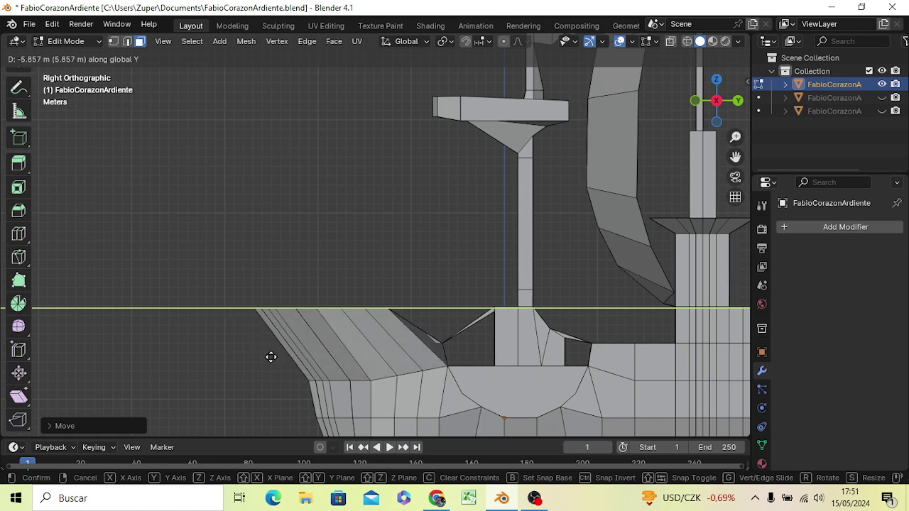
{"action": "left_click", "coordinate": [264, 357]}
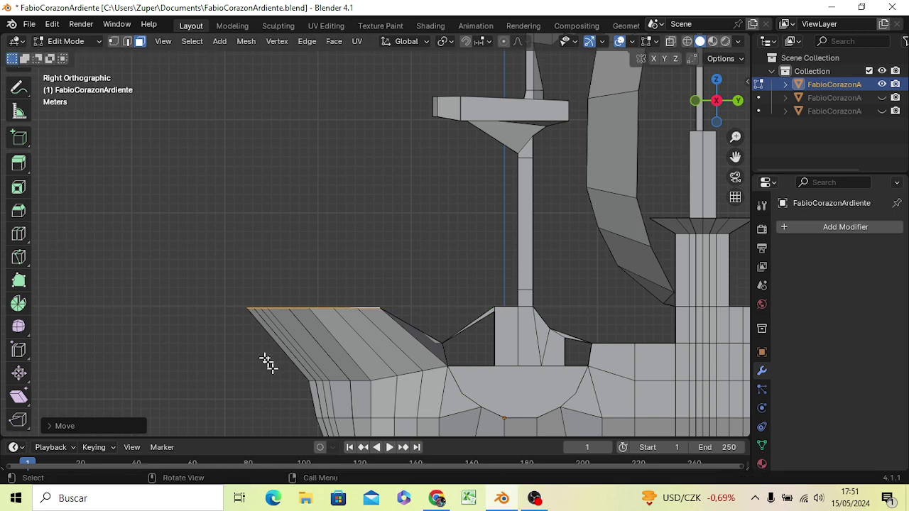
{"action": "mouse_move", "coordinate": [266, 360]}
{"action": "middle_mouse_down"}
{"action": "mouse_move", "coordinate": [313, 397]}
{"action": "mouse_move", "coordinate": [339, 373]}
{"action": "mouse_move", "coordinate": [333, 362]}
{"action": "middle_mouse_up"}
{"action": "scroll", "coordinate": [330, 375], "scroll_direction": "down", "scroll_amount": 3}
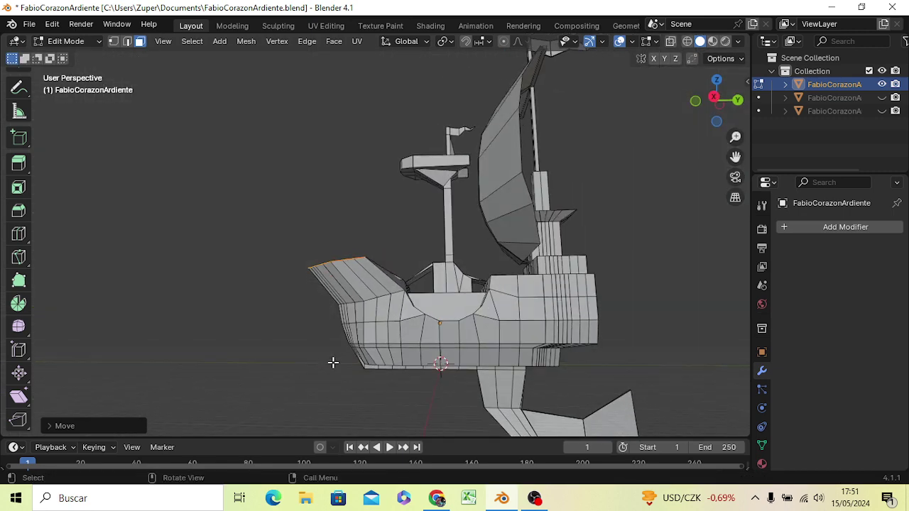
Undo the forward pull and scale the bow's top rim up instead.
{"action": "key", "text": "KP_3"}
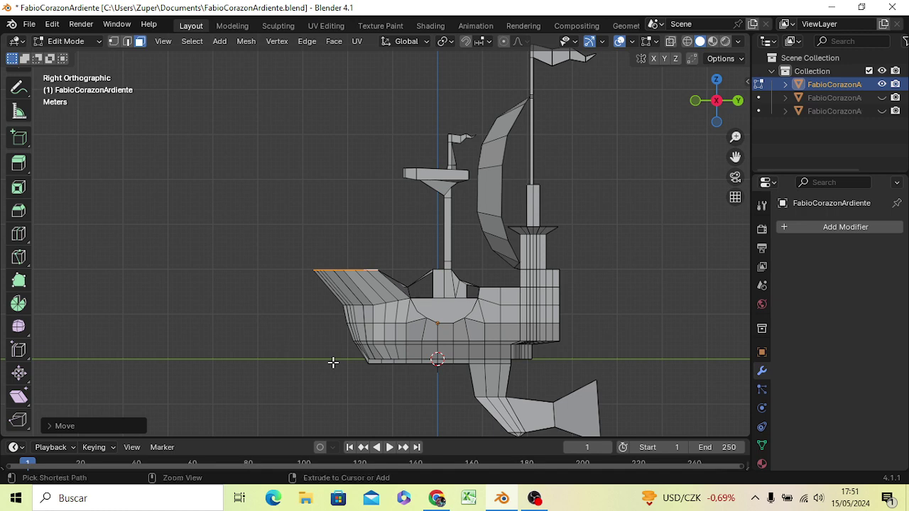
{"action": "key", "text": "ctrl+z"}
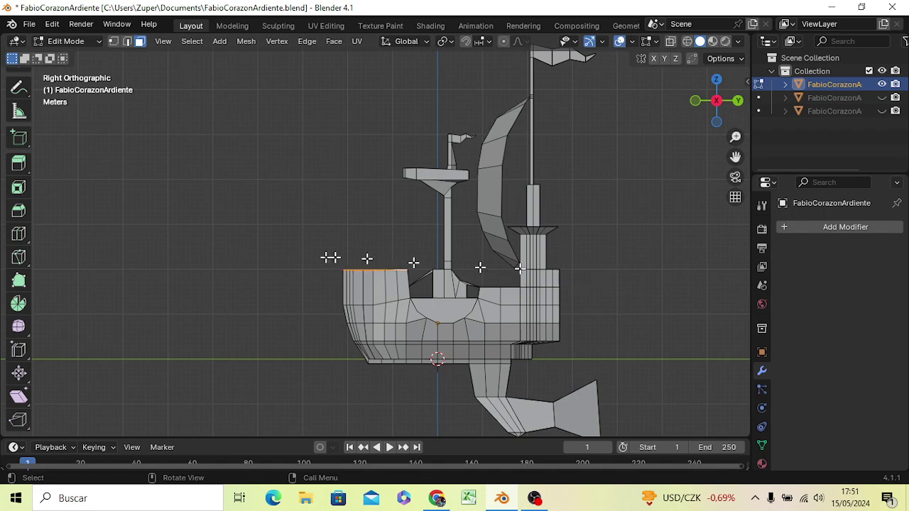
{"action": "mouse_move", "coordinate": [422, 342]}
{"action": "middle_mouse_down"}
{"action": "mouse_move", "coordinate": [378, 412]}
{"action": "mouse_move", "coordinate": [386, 434]}
{"action": "middle_mouse_up"}
{"action": "mouse_move", "coordinate": [497, 352]}
{"action": "middle_mouse_down"}
{"action": "mouse_move", "coordinate": [529, 350]}
{"action": "mouse_move", "coordinate": [321, 351]}
{"action": "mouse_move", "coordinate": [289, 330]}
{"action": "middle_mouse_up"}
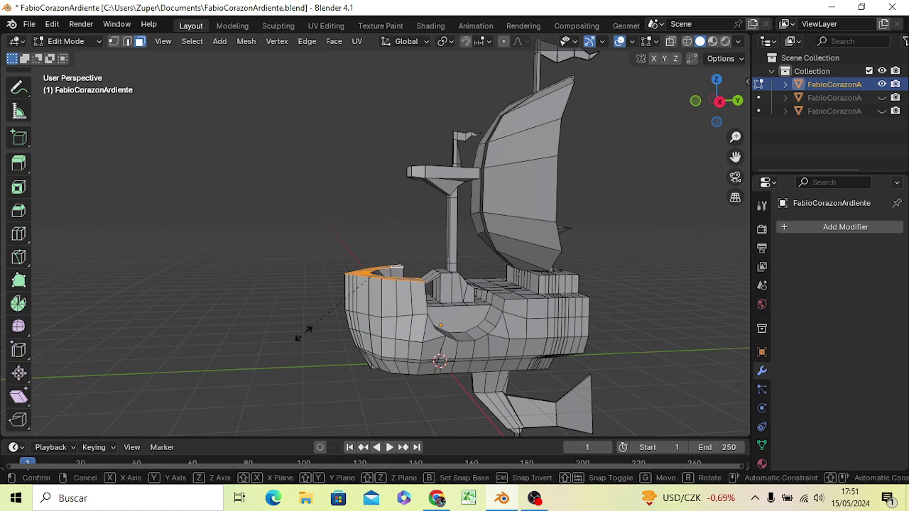
{"action": "key", "text": "s"}
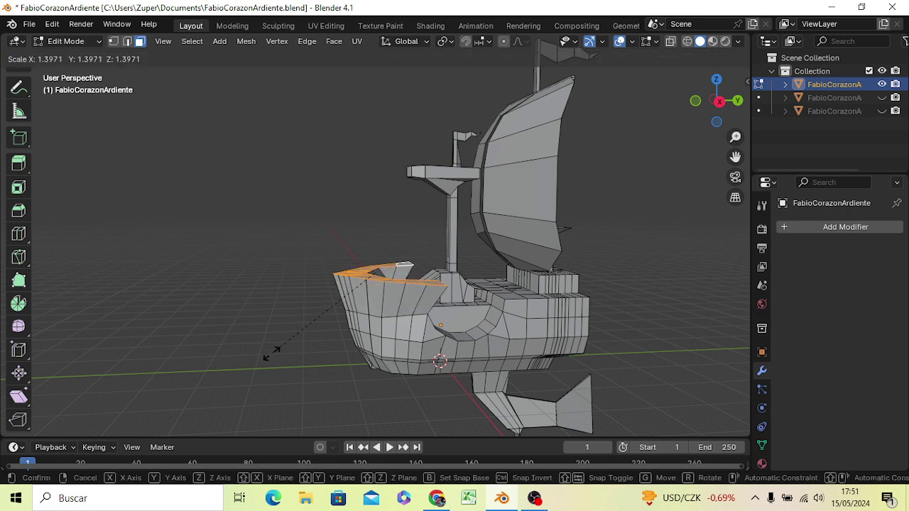
{"action": "left_click", "coordinate": [267, 357]}
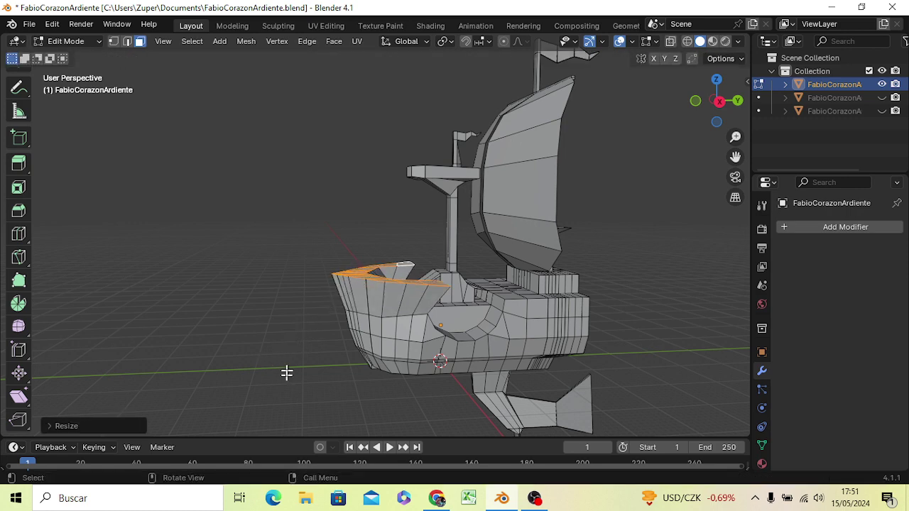
Select the three narrow faces at the bow tip.
{"action": "mouse_move", "coordinate": [286, 372]}
{"action": "middle_mouse_down"}
{"action": "mouse_move", "coordinate": [324, 396]}
{"action": "mouse_move", "coordinate": [395, 61]}
{"action": "mouse_move", "coordinate": [355, 375]}
{"action": "mouse_move", "coordinate": [284, 320]}
{"action": "mouse_move", "coordinate": [246, 334]}
{"action": "mouse_move", "coordinate": [270, 371]}
{"action": "mouse_move", "coordinate": [298, 379]}
{"action": "mouse_move", "coordinate": [350, 420]}
{"action": "mouse_move", "coordinate": [331, 394]}
{"action": "mouse_move", "coordinate": [341, 405]}
{"action": "mouse_move", "coordinate": [433, 431]}
{"action": "middle_mouse_up"}
{"action": "mouse_move", "coordinate": [405, 315]}
{"action": "middle_mouse_down"}
{"action": "mouse_move", "coordinate": [402, 382]}
{"action": "mouse_move", "coordinate": [376, 369]}
{"action": "middle_mouse_up"}
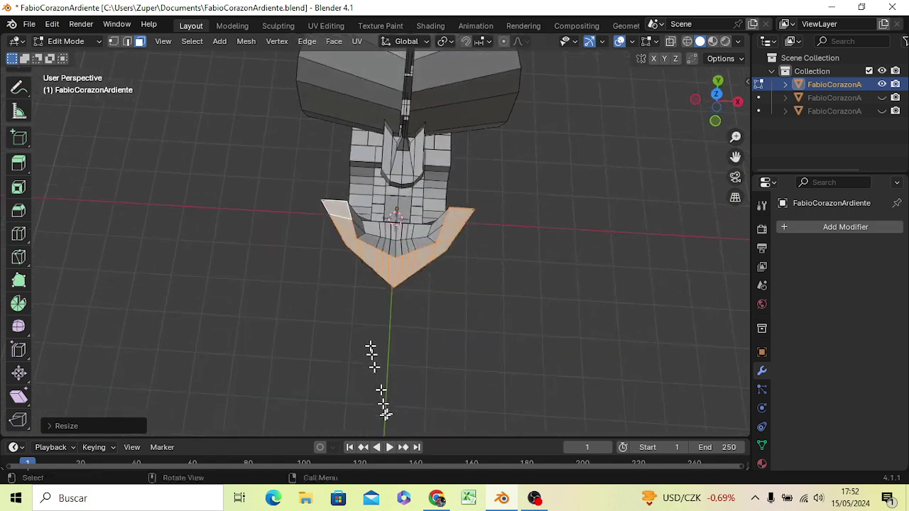
{"action": "left_click", "coordinate": [382, 279]}
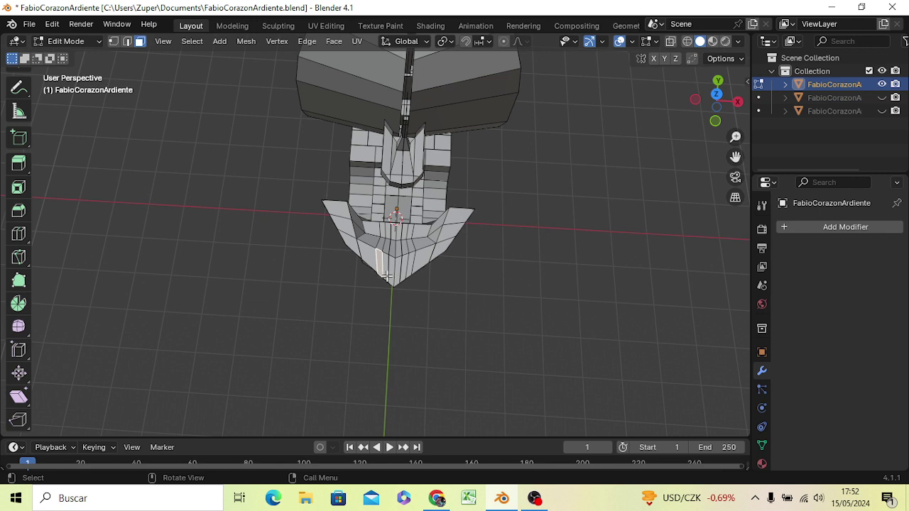
{"action": "left_click", "coordinate": [387, 274], "text": "shift"}
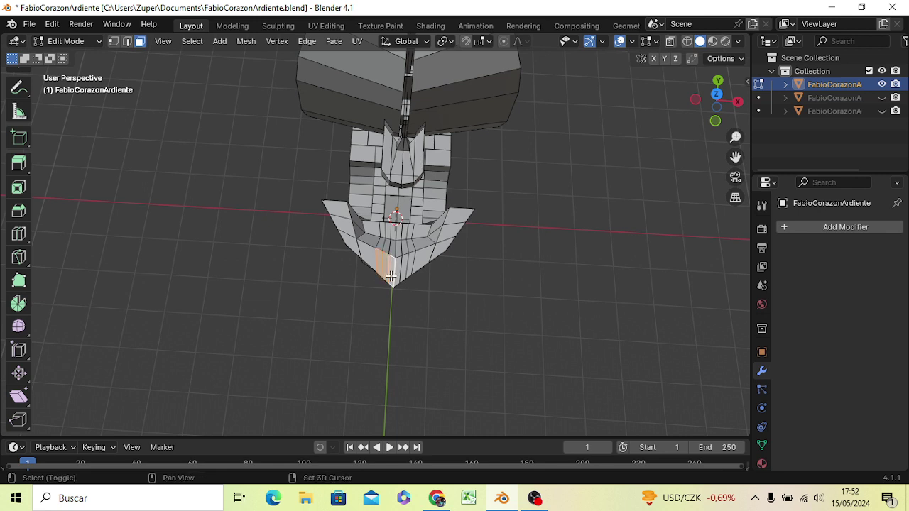
{"action": "left_click", "coordinate": [406, 275], "text": "shift"}
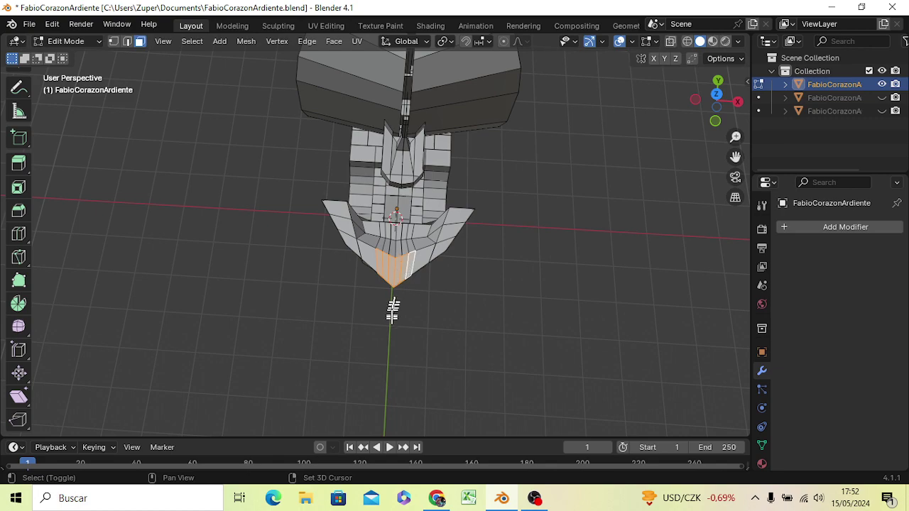
{"action": "mouse_move", "coordinate": [398, 329]}
{"action": "middle_mouse_down"}
{"action": "mouse_move", "coordinate": [252, 196]}
{"action": "mouse_move", "coordinate": [278, 225]}
{"action": "middle_mouse_up"}
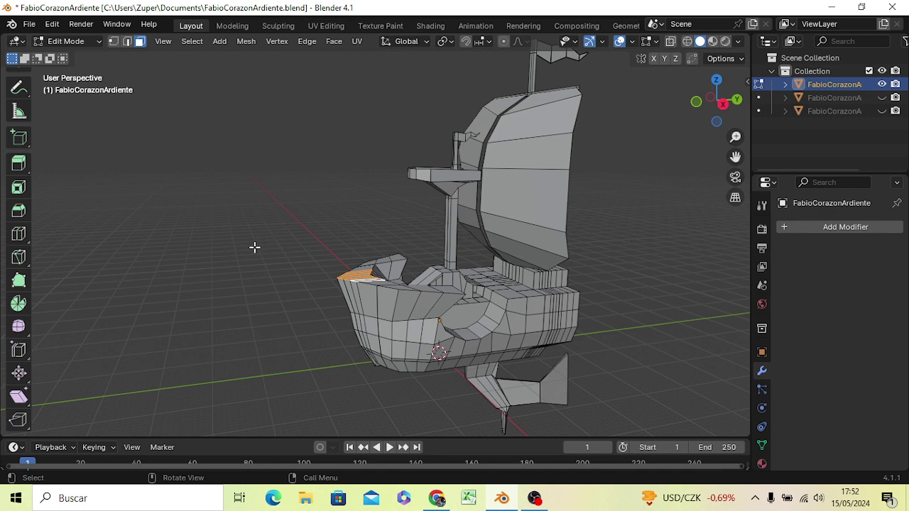
Extrude the bow tip faces and scale the extruded piece up.
{"action": "key", "text": "KP_3"}
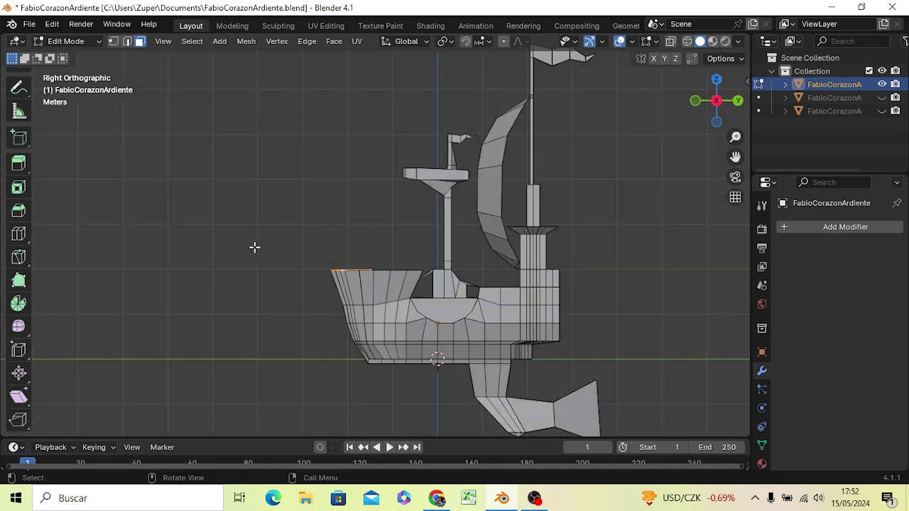
{"action": "key", "text": "e"}
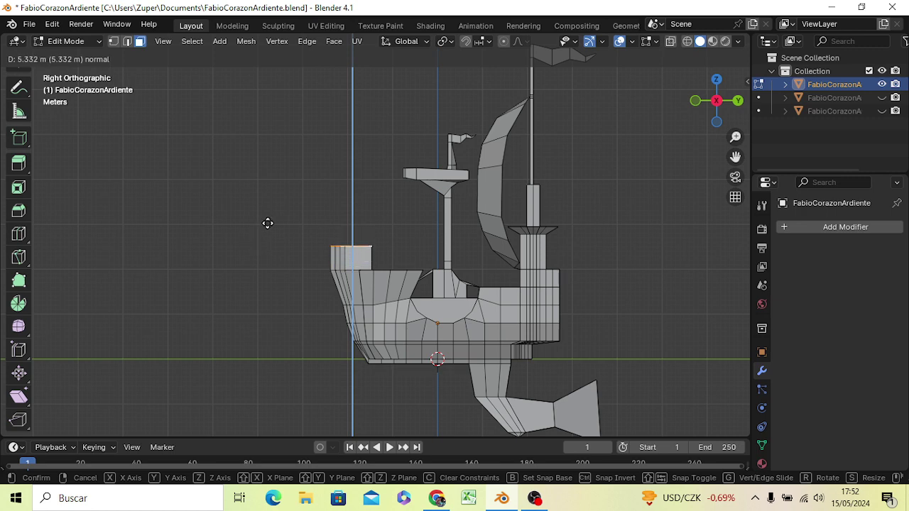
{"action": "left_click", "coordinate": [267, 223]}
{"action": "middle_click_drag", "start_coordinate": [284, 235], "coordinate": [397, 307]}
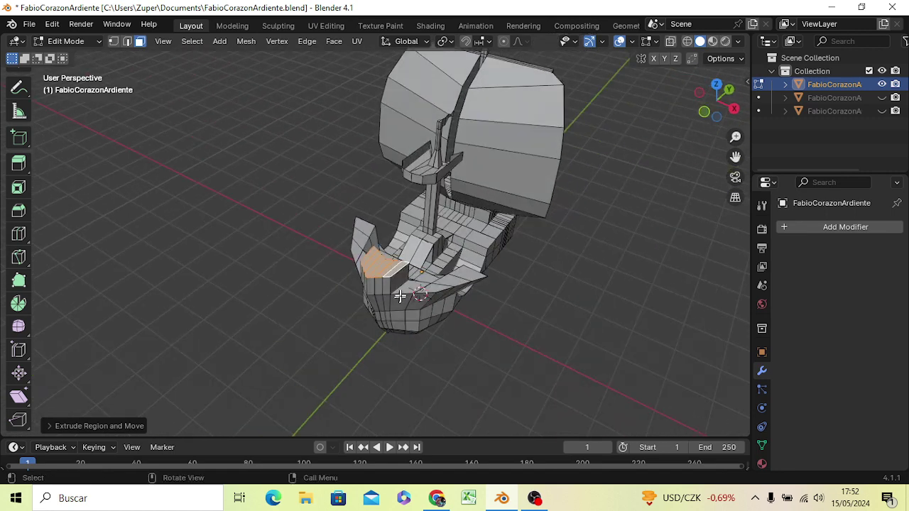
{"action": "key", "text": "s"}
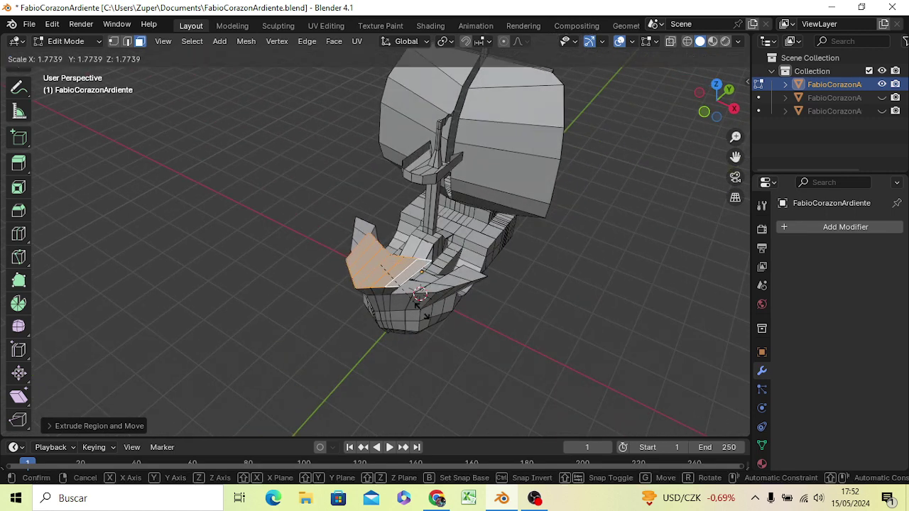
{"action": "left_click", "coordinate": [424, 312]}
{"action": "mouse_move", "coordinate": [433, 309]}
{"action": "middle_mouse_down"}
{"action": "mouse_move", "coordinate": [358, 236]}
{"action": "mouse_move", "coordinate": [397, 257]}
{"action": "mouse_move", "coordinate": [410, 236]}
{"action": "middle_mouse_up"}
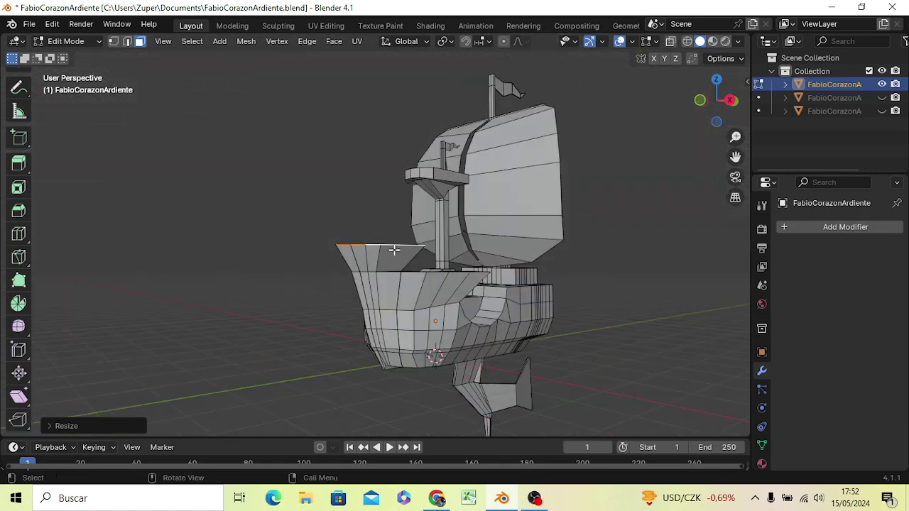
{"action": "key", "text": "KP_3"}
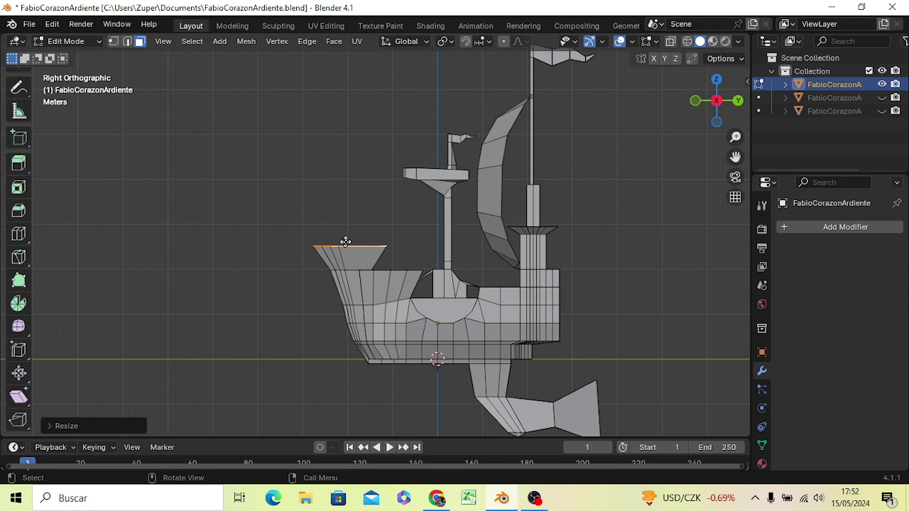
Push the prow's top edge forward along Y in two moves so it juts past the hull.
{"action": "key", "text": "g"}
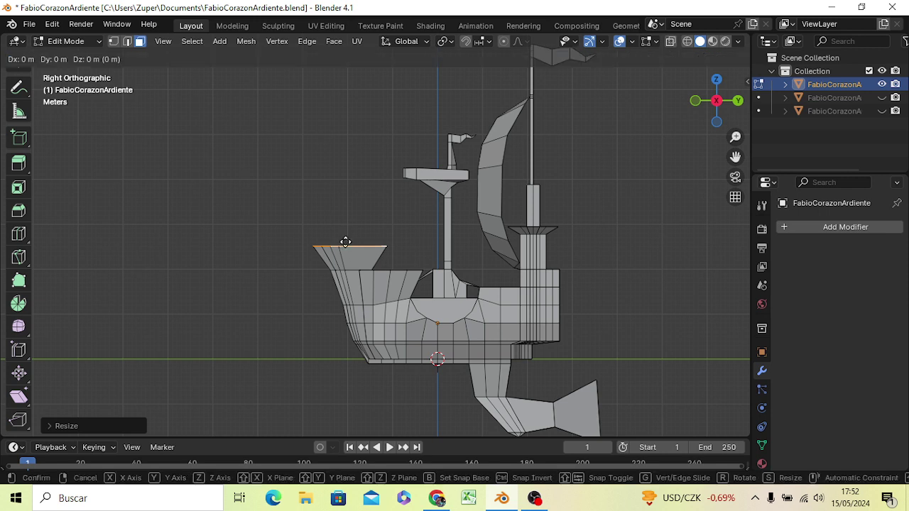
{"action": "key", "text": "y"}
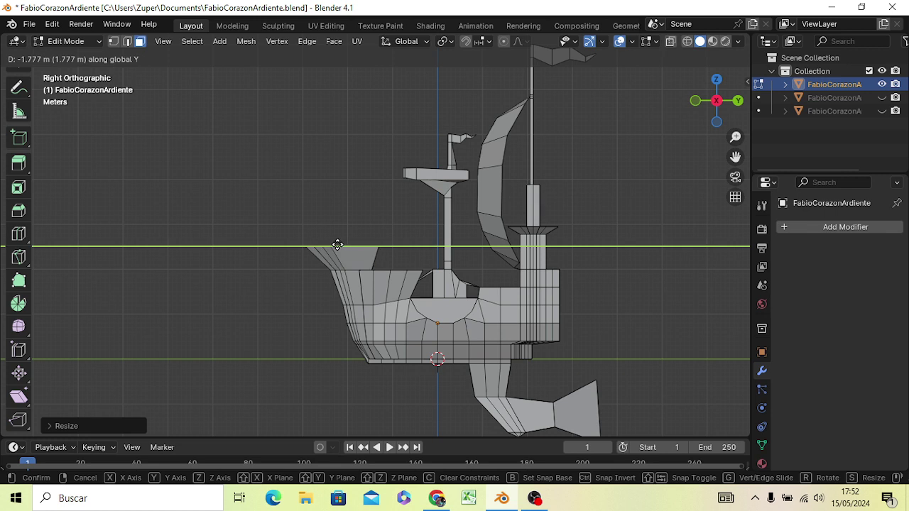
{"action": "left_click", "coordinate": [337, 244]}
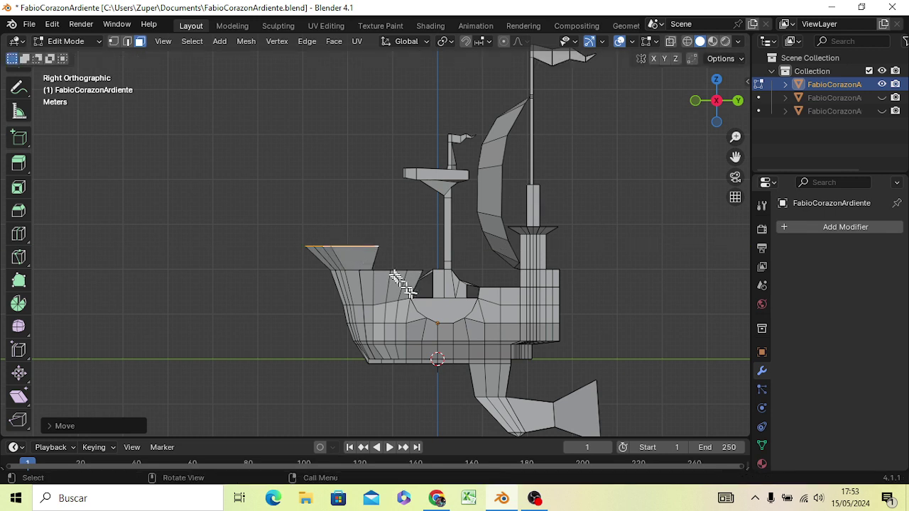
{"action": "key", "text": "g"}
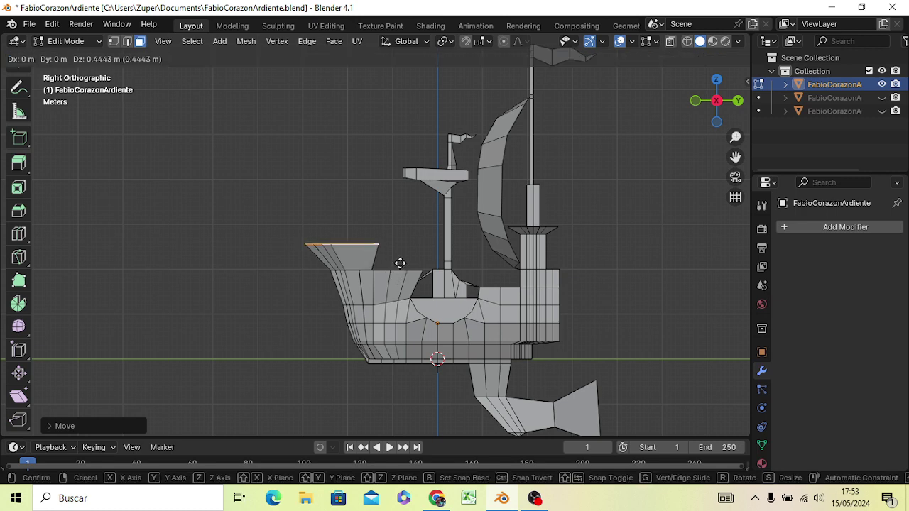
{"action": "key", "text": "y"}
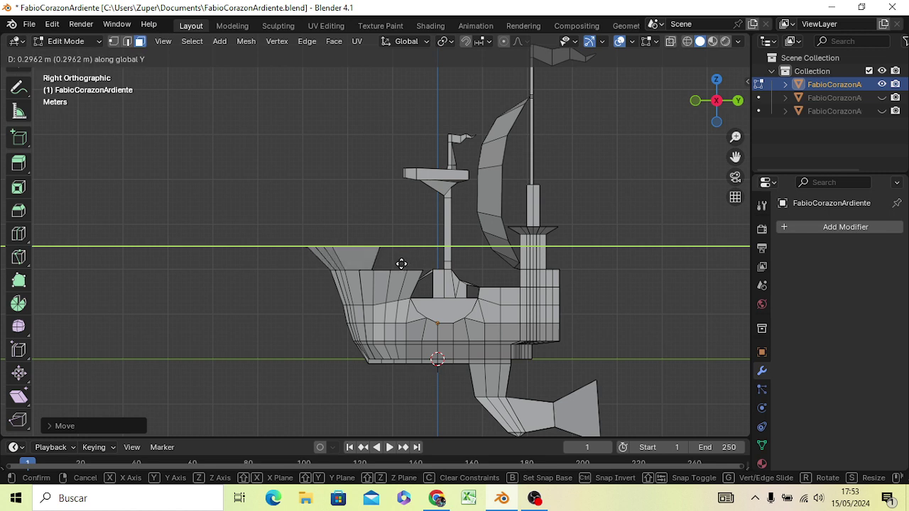
{"action": "left_click", "coordinate": [401, 263]}
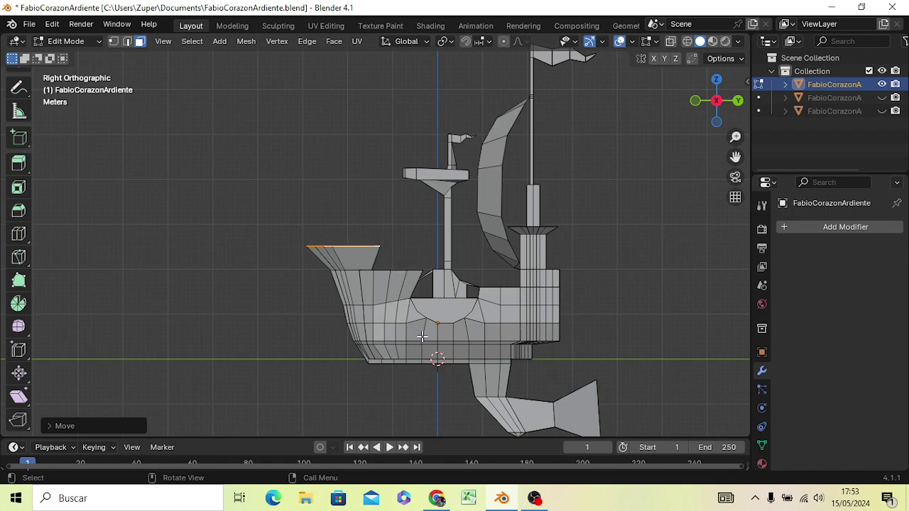
{"action": "mouse_move", "coordinate": [422, 337]}
{"action": "middle_mouse_down"}
{"action": "mouse_move", "coordinate": [312, 353]}
{"action": "mouse_move", "coordinate": [577, 293]}
{"action": "mouse_move", "coordinate": [635, 301]}
{"action": "mouse_move", "coordinate": [578, 340]}
{"action": "mouse_move", "coordinate": [419, 334]}
{"action": "mouse_move", "coordinate": [339, 372]}
{"action": "mouse_move", "coordinate": [432, 318]}
{"action": "mouse_move", "coordinate": [444, 362]}
{"action": "mouse_move", "coordinate": [576, 357]}
{"action": "mouse_move", "coordinate": [584, 291]}
{"action": "mouse_move", "coordinate": [446, 272]}
{"action": "mouse_move", "coordinate": [280, 316]}
{"action": "mouse_move", "coordinate": [334, 357]}
{"action": "mouse_move", "coordinate": [459, 353]}
{"action": "mouse_move", "coordinate": [444, 393]}
{"action": "middle_mouse_up"}
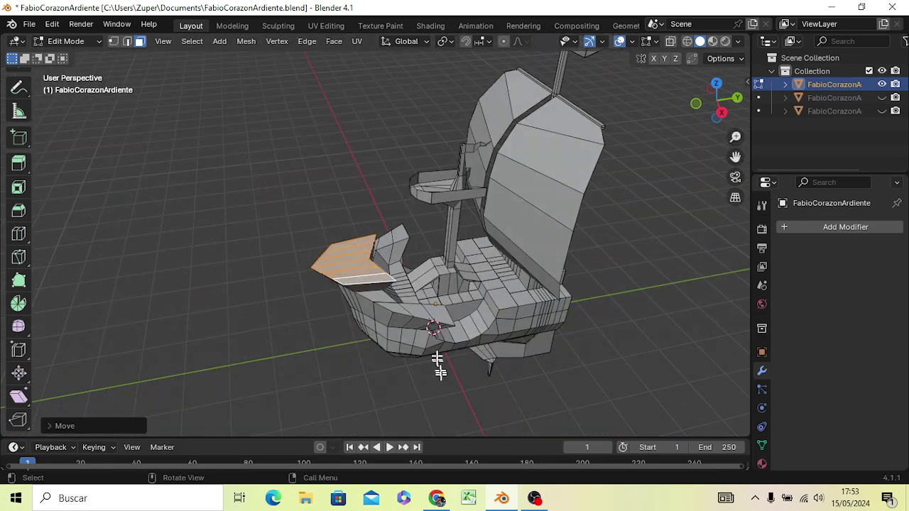
{"action": "mouse_move", "coordinate": [442, 323]}
{"action": "middle_mouse_down"}
{"action": "mouse_move", "coordinate": [454, 305]}
{"action": "mouse_move", "coordinate": [438, 258]}
{"action": "mouse_move", "coordinate": [406, 231]}
{"action": "mouse_move", "coordinate": [405, 259]}
{"action": "mouse_move", "coordinate": [423, 289]}
{"action": "middle_mouse_up"}
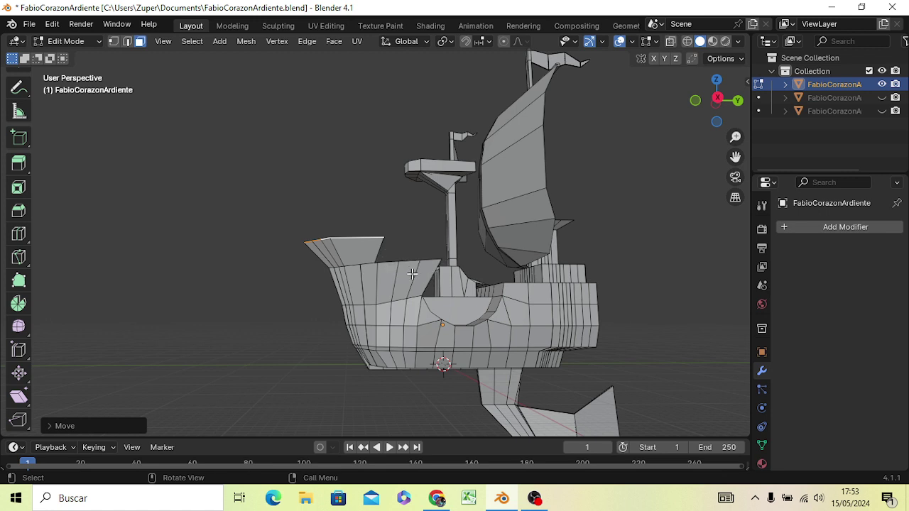
Cut an initial edge loop across the upper bow hull.
{"action": "key", "text": "ctrl+r"}
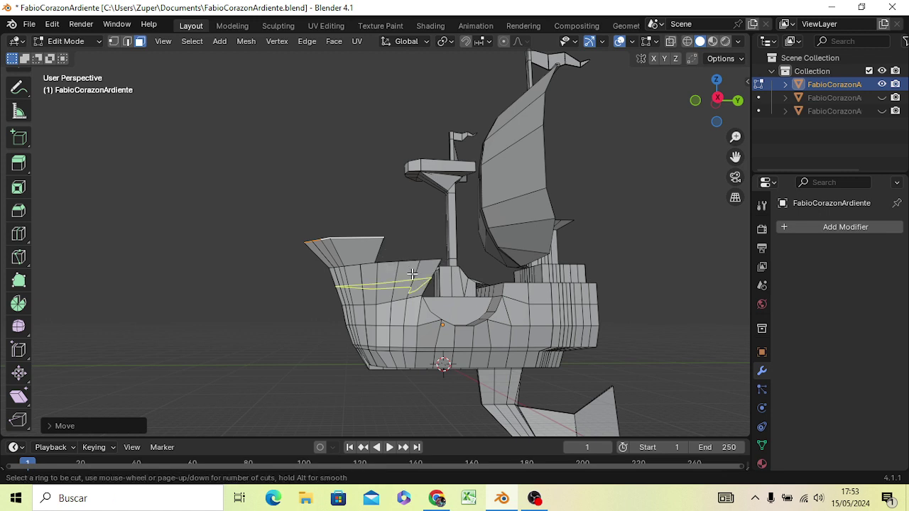
{"action": "left_click", "coordinate": [412, 273]}
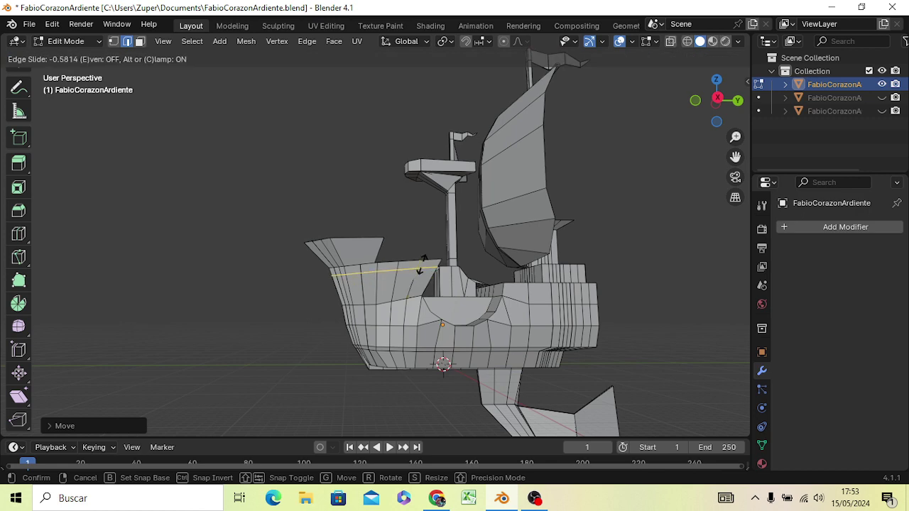
{"action": "left_click", "coordinate": [422, 263]}
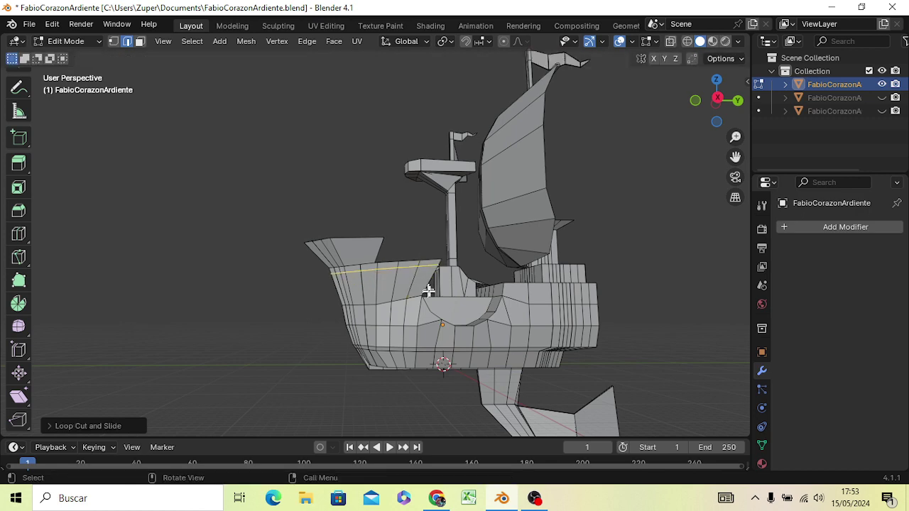
{"action": "mouse_move", "coordinate": [429, 291]}
{"action": "middle_mouse_down"}
{"action": "mouse_move", "coordinate": [515, 365]}
{"action": "mouse_move", "coordinate": [366, 264]}
{"action": "mouse_move", "coordinate": [263, 304]}
{"action": "middle_mouse_up"}
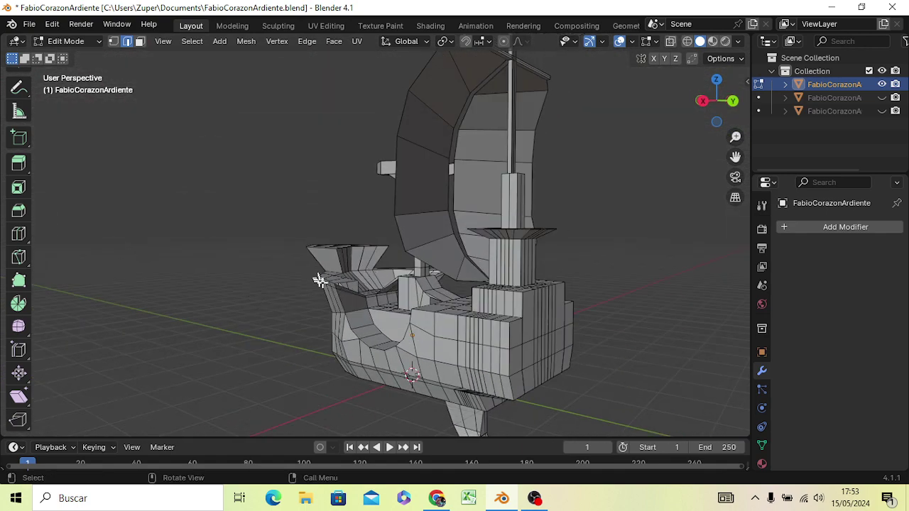
{"action": "mouse_move", "coordinate": [306, 330]}
{"action": "middle_mouse_down"}
{"action": "mouse_move", "coordinate": [463, 361]}
{"action": "mouse_move", "coordinate": [562, 311]}
{"action": "middle_mouse_up"}
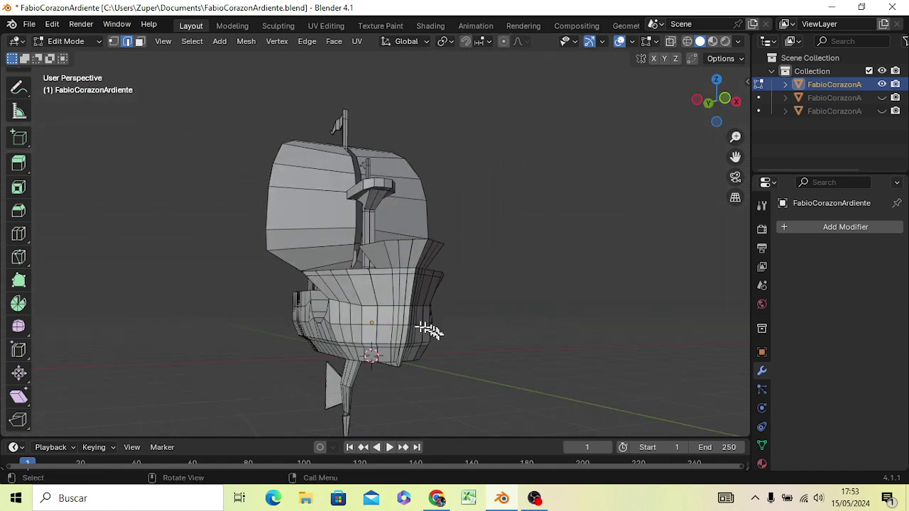
{"action": "mouse_move", "coordinate": [421, 327]}
{"action": "middle_mouse_down"}
{"action": "mouse_move", "coordinate": [324, 349]}
{"action": "mouse_move", "coordinate": [264, 345]}
{"action": "mouse_move", "coordinate": [438, 307]}
{"action": "middle_mouse_up"}
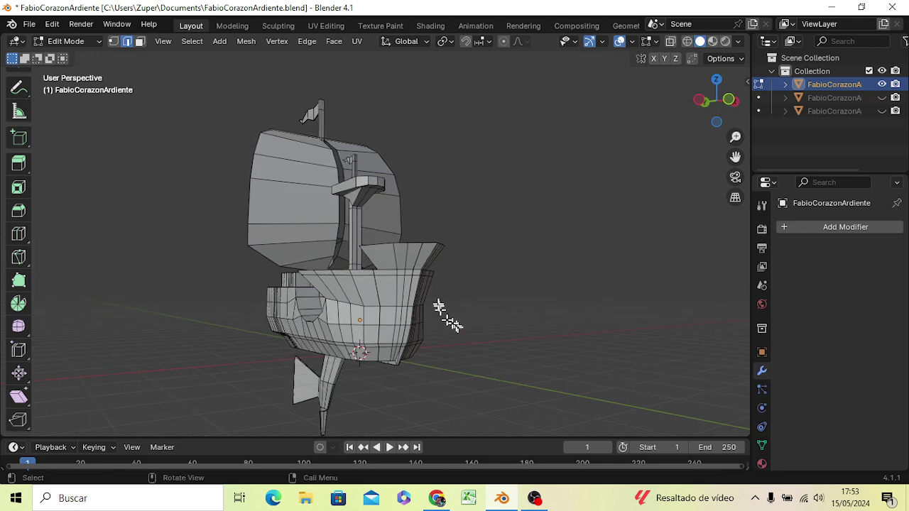
{"action": "middle_click_drag", "start_coordinate": [419, 259], "coordinate": [368, 268]}
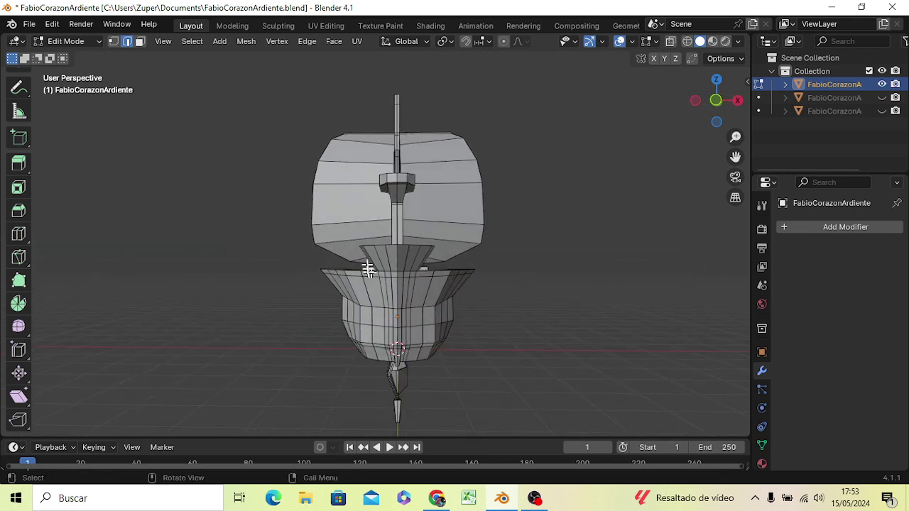
From the front view, add a horizontal edge loop across the raised prow piece.
{"action": "key", "text": "ctrl"}
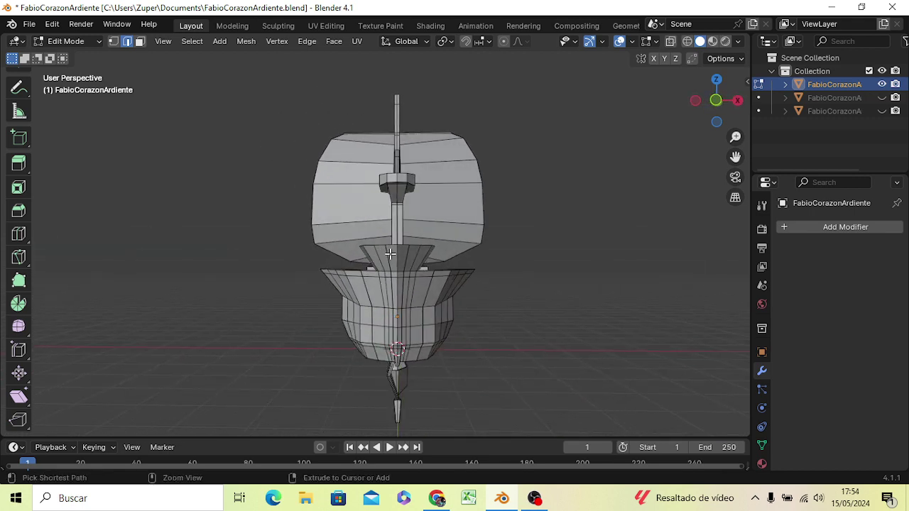
{"action": "key", "text": "ctrl+r"}
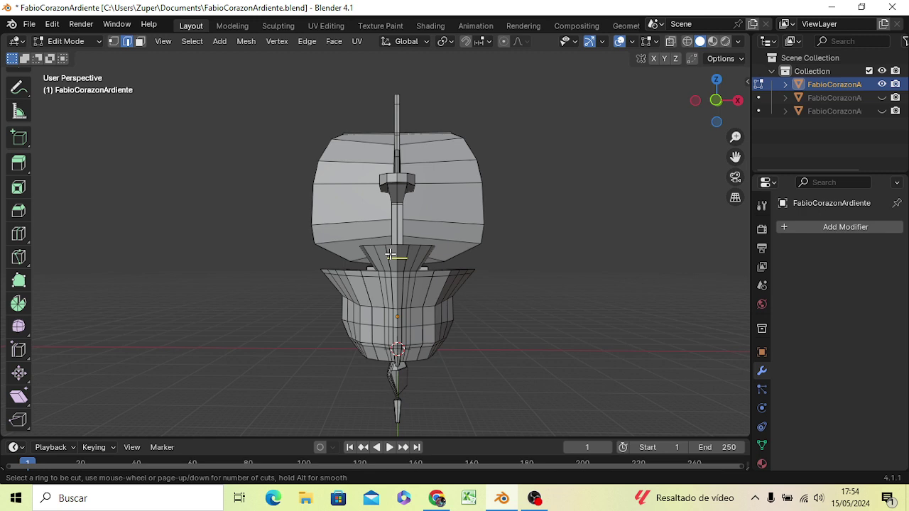
{"action": "left_click", "coordinate": [389, 254]}
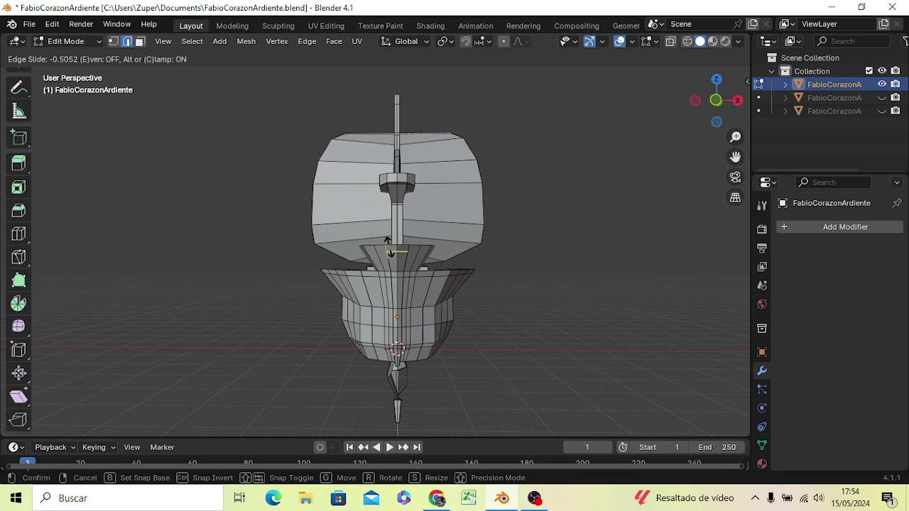
{"action": "left_click", "coordinate": [390, 251]}
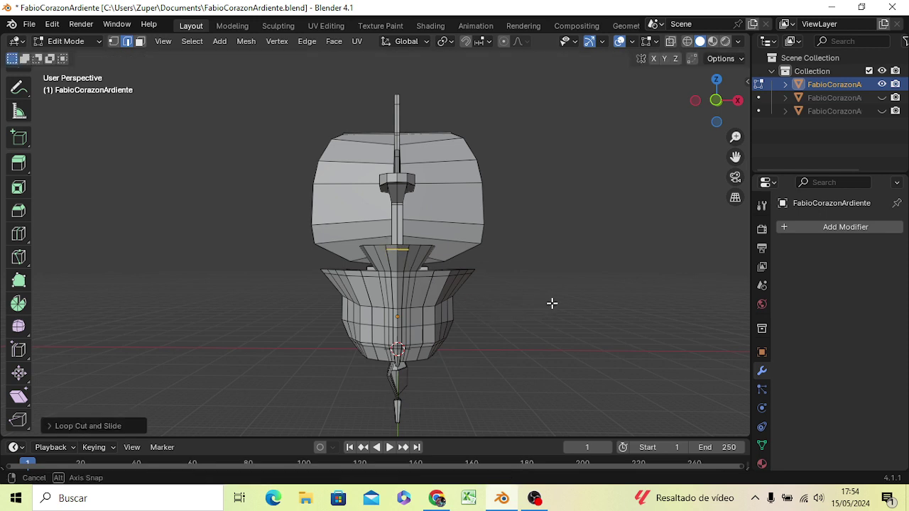
{"action": "key", "text": "g"}
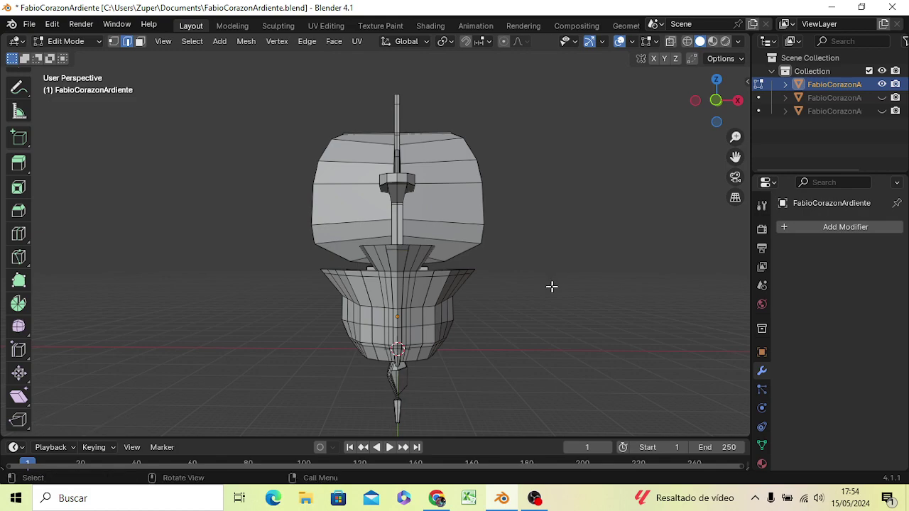
{"action": "mouse_move", "coordinate": [554, 289]}
{"action": "middle_mouse_down"}
{"action": "mouse_move", "coordinate": [436, 304]}
{"action": "mouse_move", "coordinate": [382, 279]}
{"action": "mouse_move", "coordinate": [402, 286]}
{"action": "mouse_move", "coordinate": [416, 315]}
{"action": "mouse_move", "coordinate": [435, 303]}
{"action": "middle_mouse_up"}
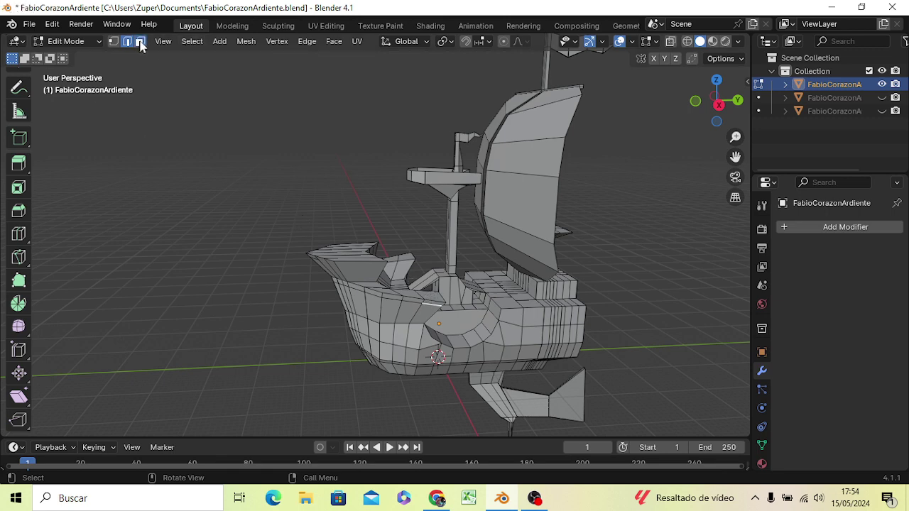
In face select mode, select the small hull faces just below the rail on the first side.
{"action": "left_click", "coordinate": [140, 45]}
{"action": "middle_click_drag", "start_coordinate": [311, 312], "coordinate": [529, 314]}
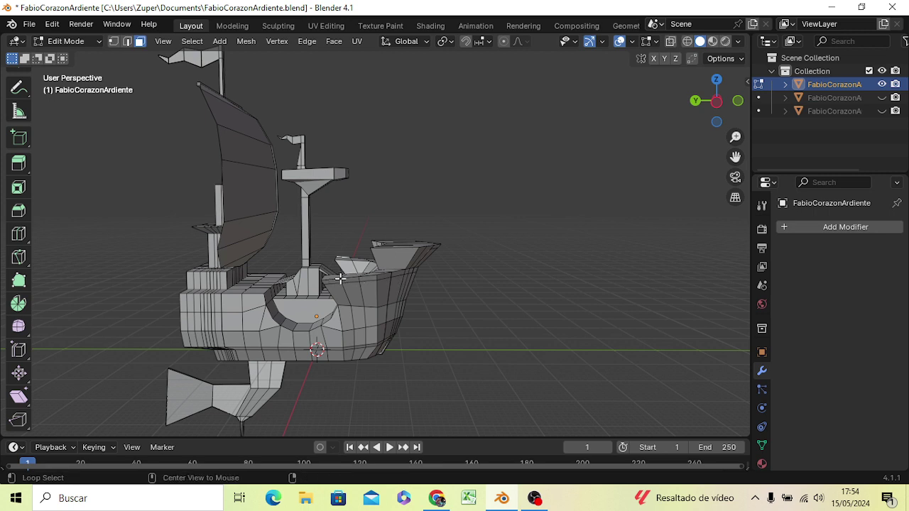
{"action": "left_click", "coordinate": [334, 281], "text": "alt"}
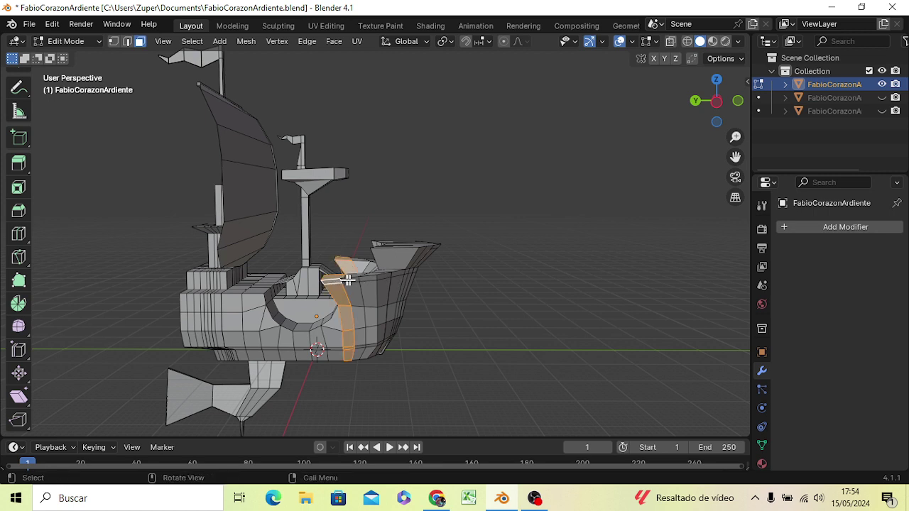
{"action": "left_click", "coordinate": [350, 281]}
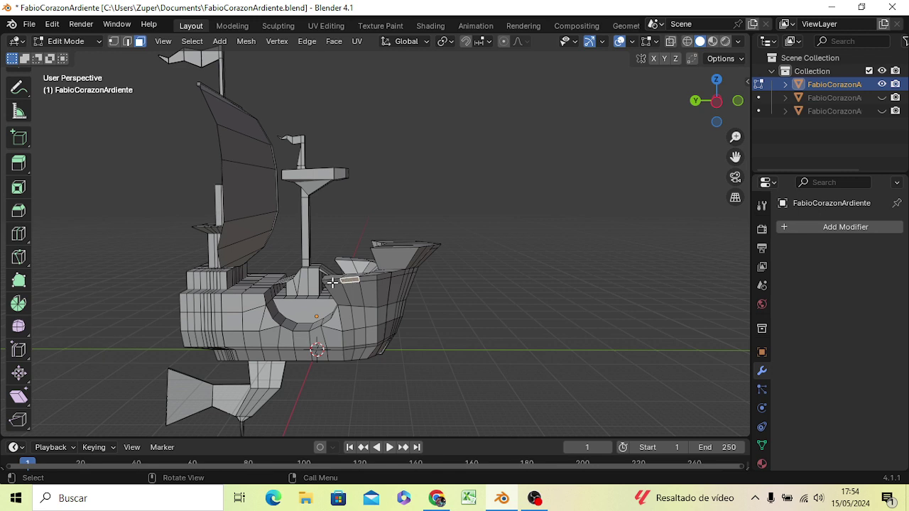
{"action": "left_click", "coordinate": [333, 281], "text": "shift"}
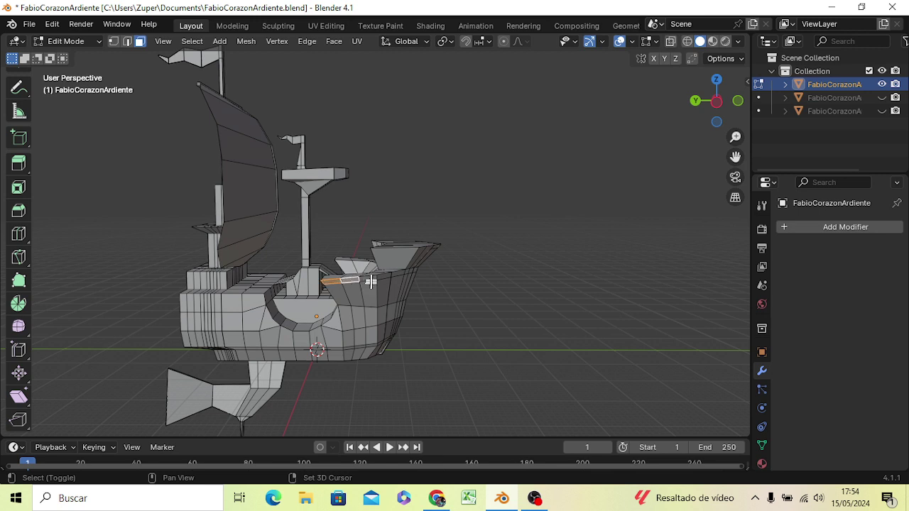
{"action": "left_click", "coordinate": [386, 270], "text": "shift"}
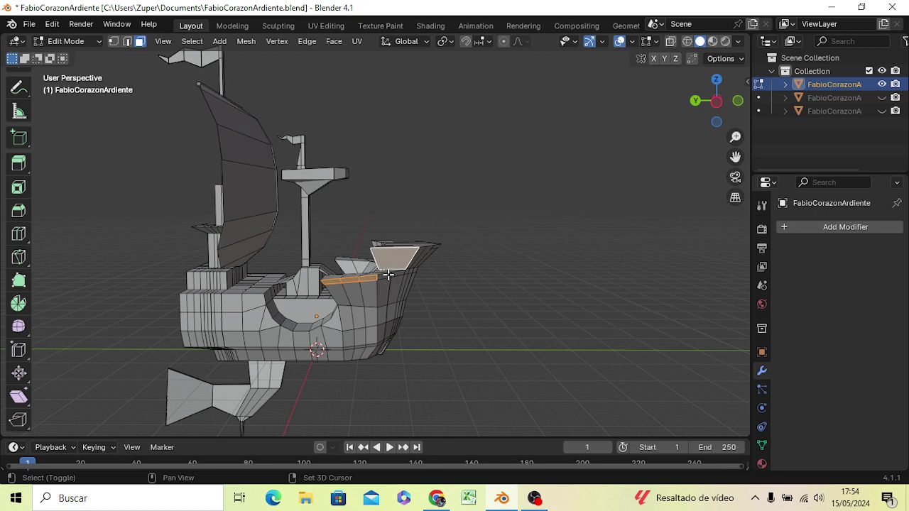
{"action": "left_click", "coordinate": [331, 281]}
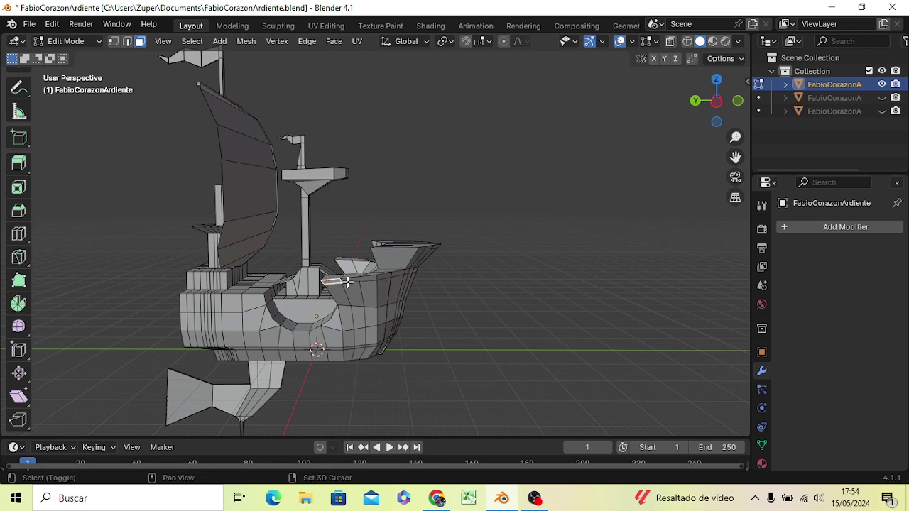
{"action": "left_click", "coordinate": [364, 283], "text": "shift"}
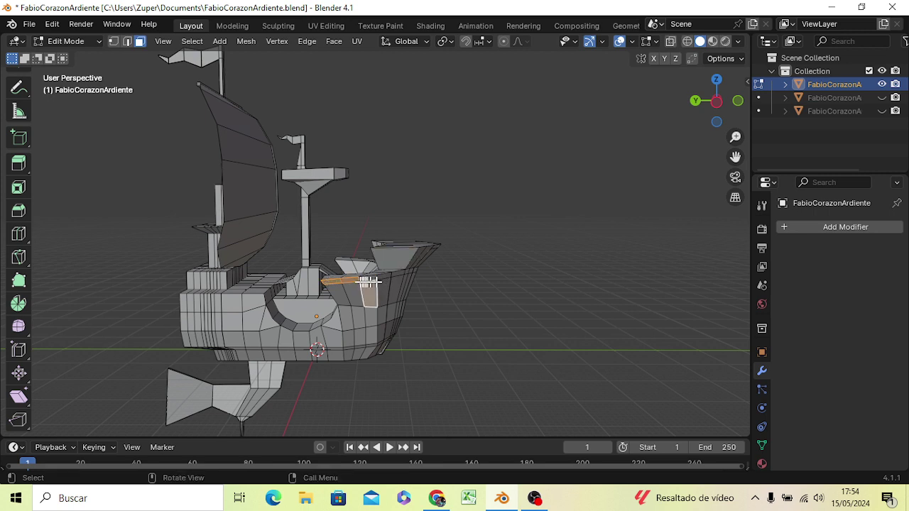
{"action": "left_click", "coordinate": [335, 280]}
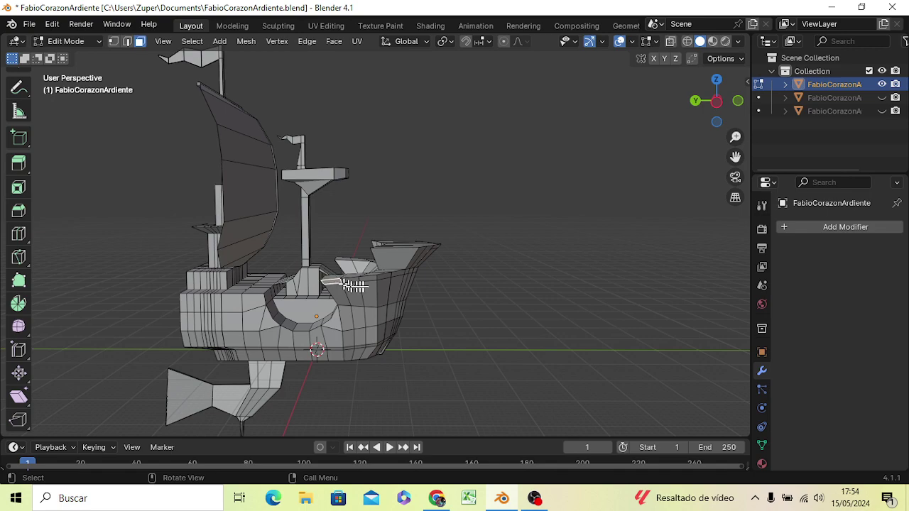
{"action": "left_click", "coordinate": [365, 280], "text": "shift"}
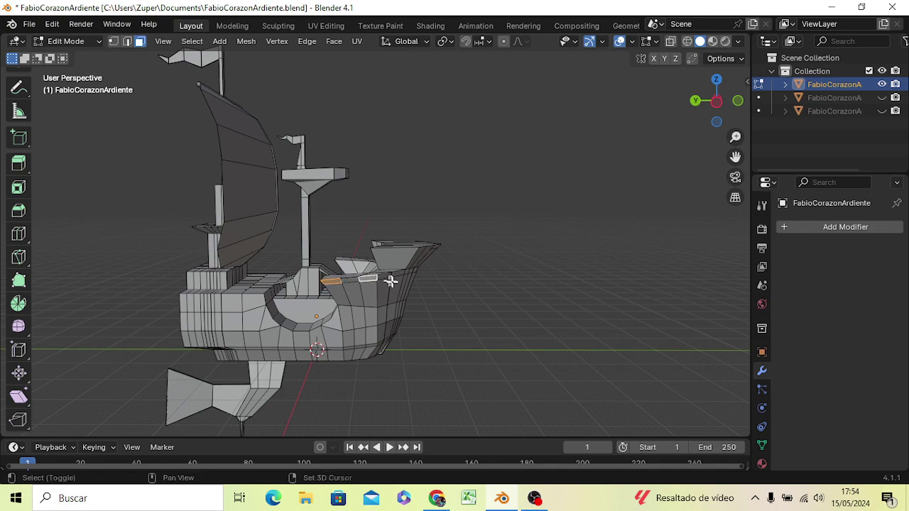
{"action": "middle_click_drag", "start_coordinate": [491, 323], "coordinate": [229, 308]}
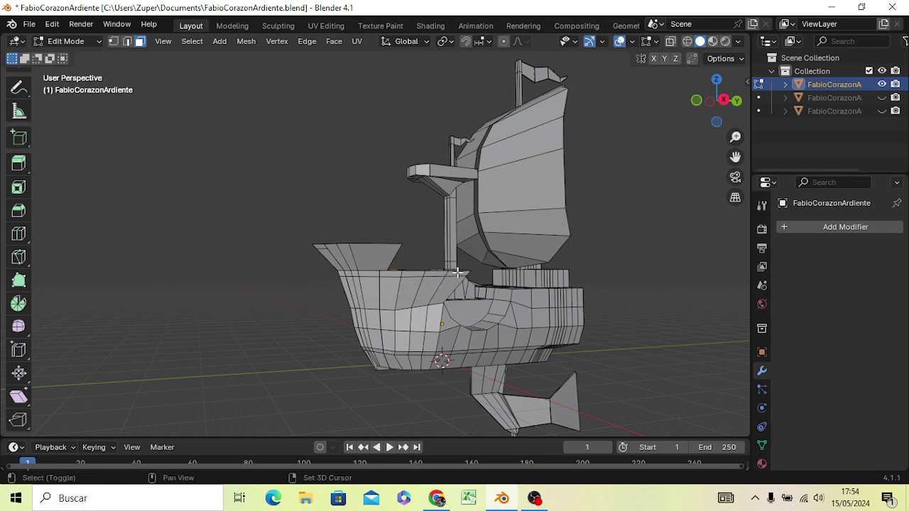
Add the thin rail face on the opposite side to the selection.
{"action": "left_click", "coordinate": [454, 272], "text": "shift"}
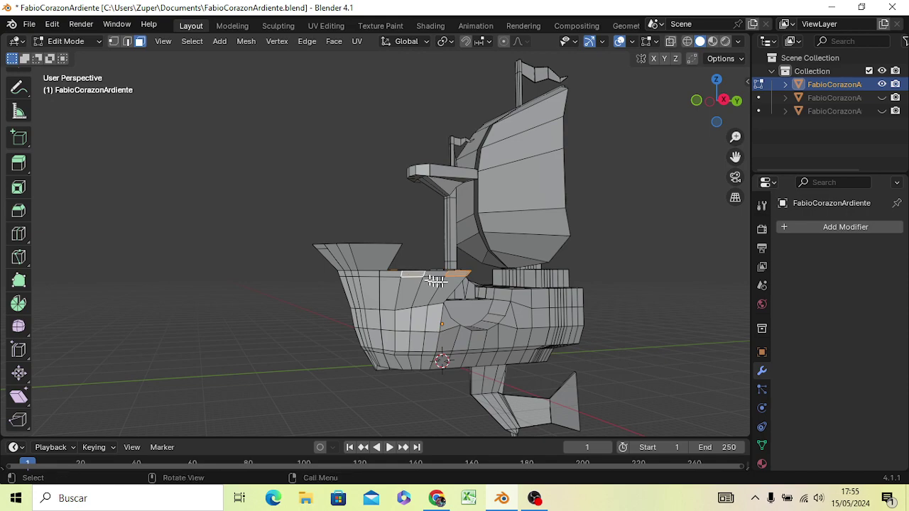
{"action": "mouse_move", "coordinate": [419, 305]}
{"action": "middle_mouse_down"}
{"action": "mouse_move", "coordinate": [527, 380]}
{"action": "mouse_move", "coordinate": [537, 362]}
{"action": "middle_mouse_up"}
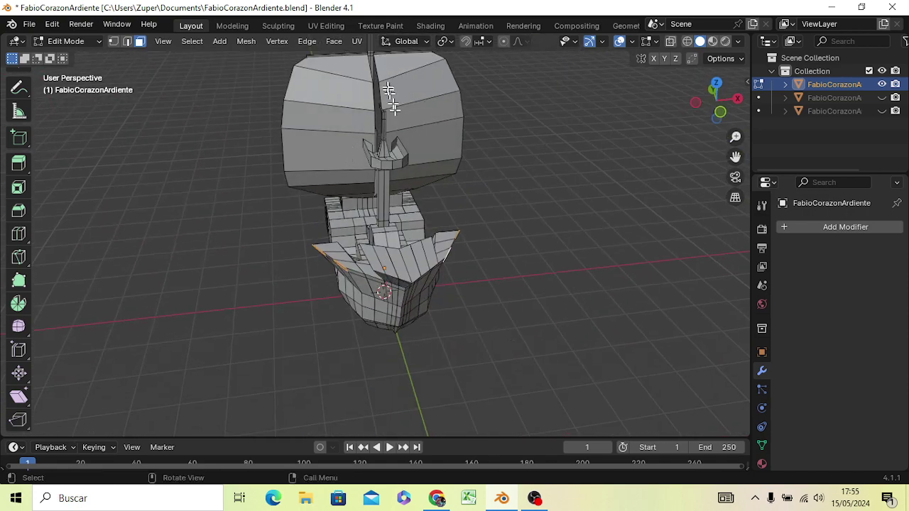
{"action": "middle_click_drag", "start_coordinate": [450, 257], "coordinate": [430, 207]}
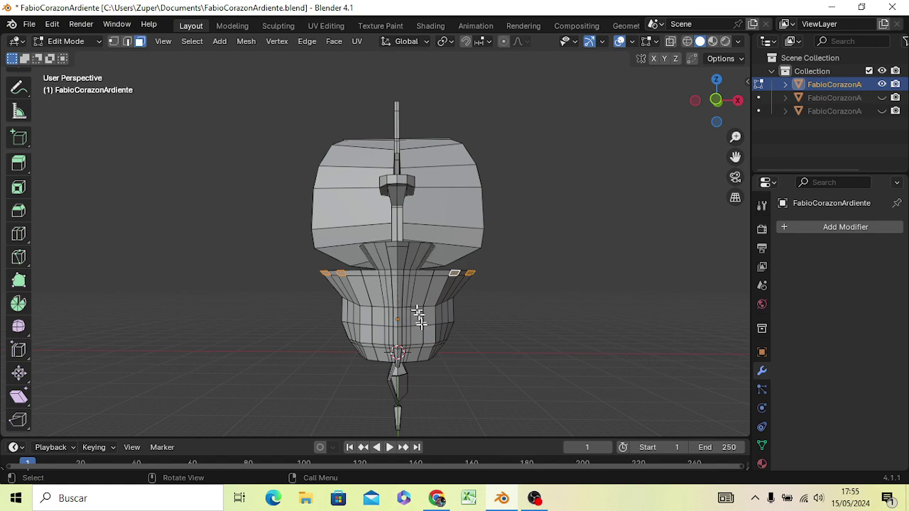
{"action": "mouse_move", "coordinate": [416, 315]}
{"action": "middle_mouse_down"}
{"action": "mouse_move", "coordinate": [163, 327]}
{"action": "mouse_move", "coordinate": [312, 322]}
{"action": "mouse_move", "coordinate": [453, 377]}
{"action": "mouse_move", "coordinate": [487, 357]}
{"action": "mouse_move", "coordinate": [428, 371]}
{"action": "mouse_move", "coordinate": [424, 353]}
{"action": "middle_mouse_up"}
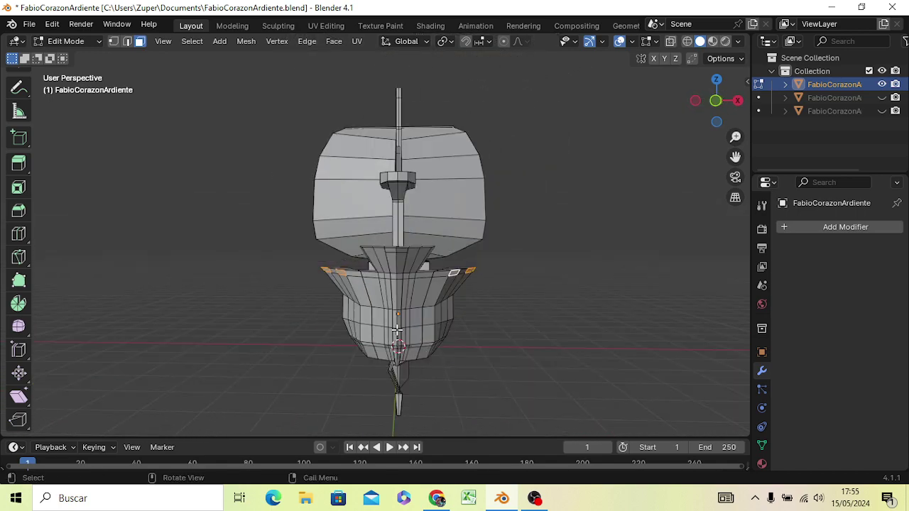
Extrude the selected side faces outward into short stubs on both sides.
{"action": "key", "text": "g"}
{"action": "key", "text": "z"}
{"action": "key", "text": "z"}
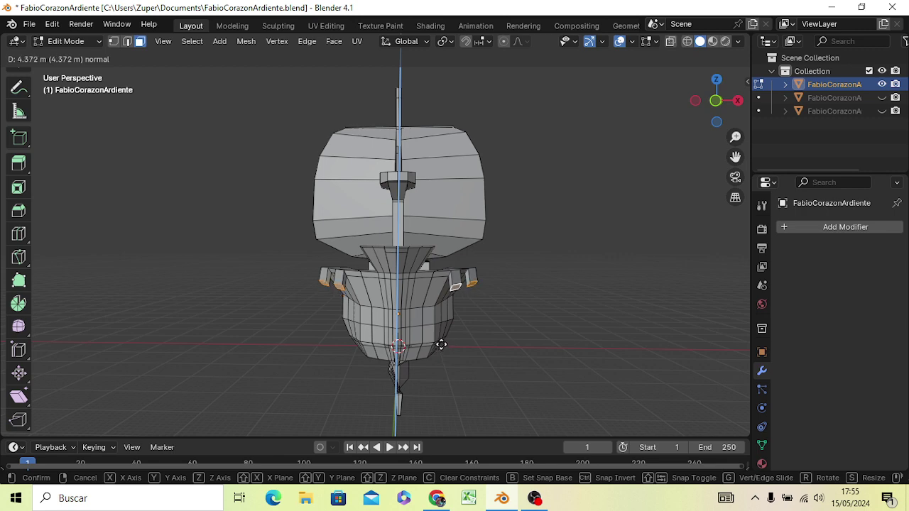
{"action": "left_click", "coordinate": [441, 345]}
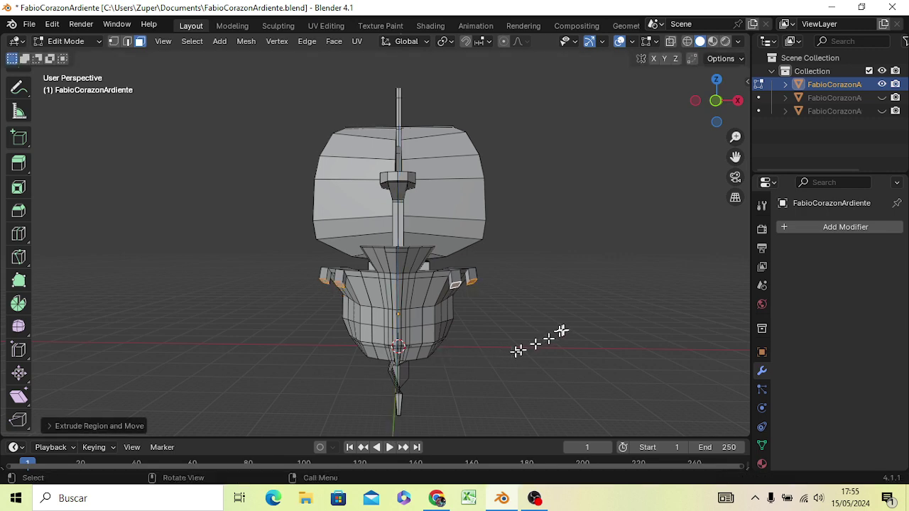
{"action": "middle_click_drag", "start_coordinate": [517, 351], "coordinate": [435, 336]}
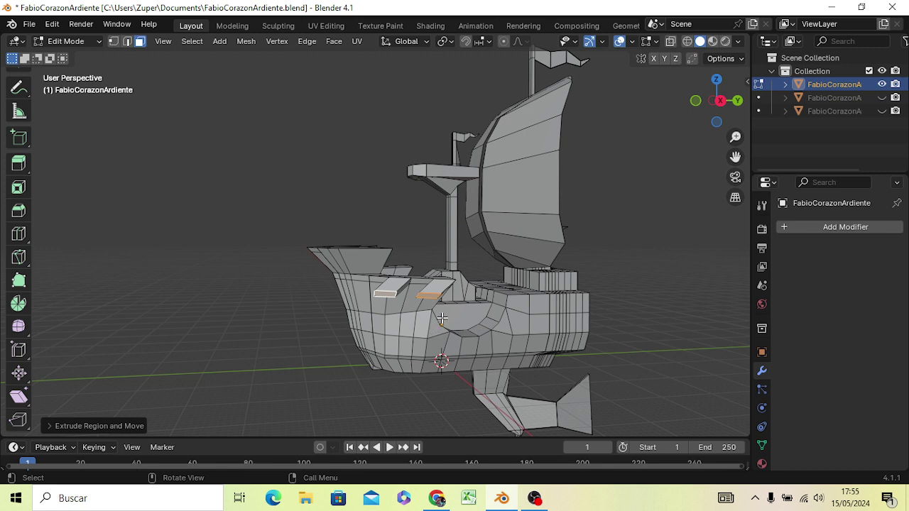
Undo a stray stub move, then start raising the side stubs along Z by about 0.31 m.
{"action": "key", "text": "g"}
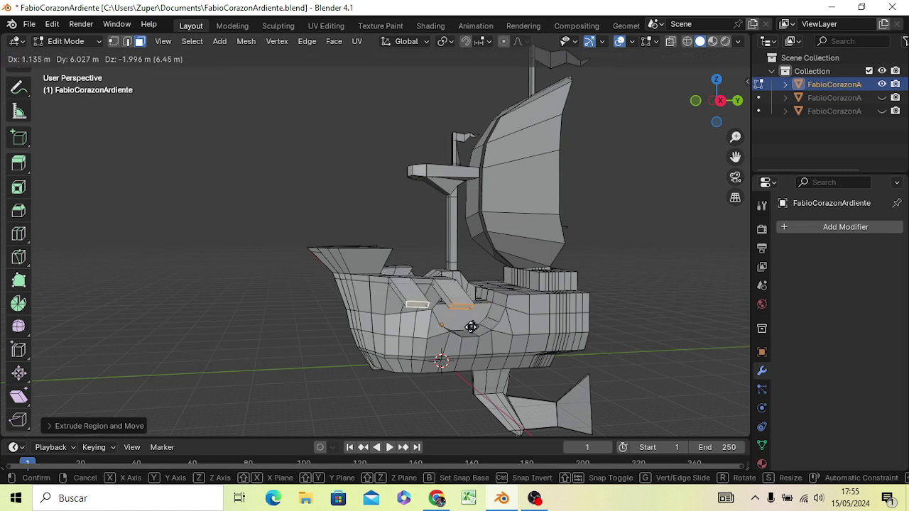
{"action": "left_click", "coordinate": [471, 329]}
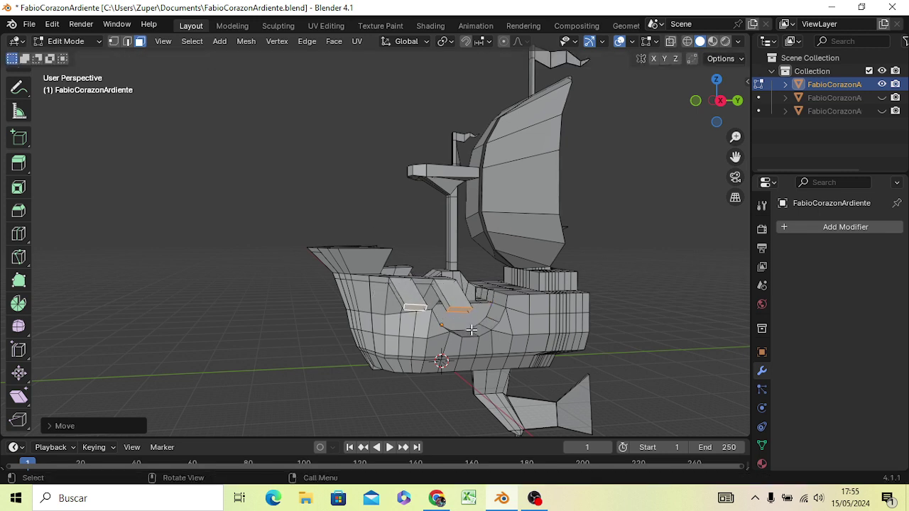
{"action": "left_click", "coordinate": [471, 330]}
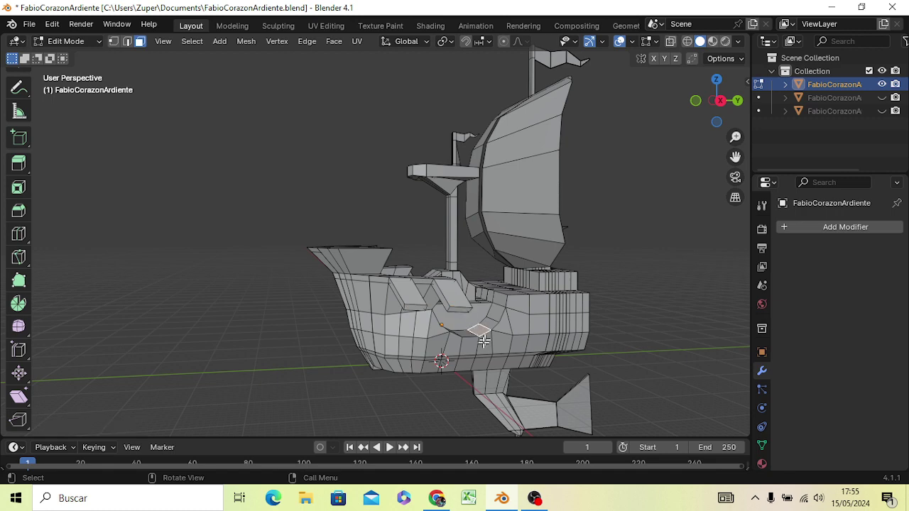
{"action": "mouse_move", "coordinate": [471, 329]}
{"action": "middle_mouse_down"}
{"action": "mouse_move", "coordinate": [603, 334]}
{"action": "mouse_move", "coordinate": [612, 319]}
{"action": "middle_mouse_up"}
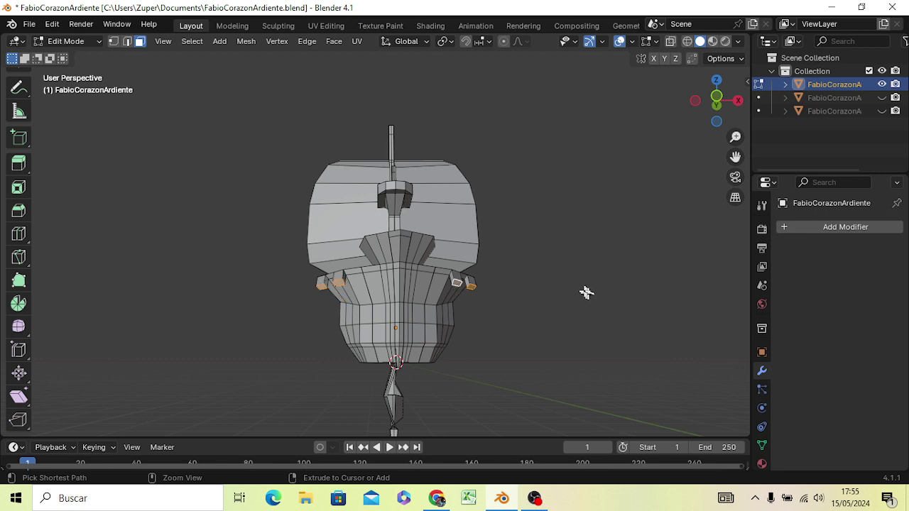
{"action": "key", "text": "ctrl+z"}
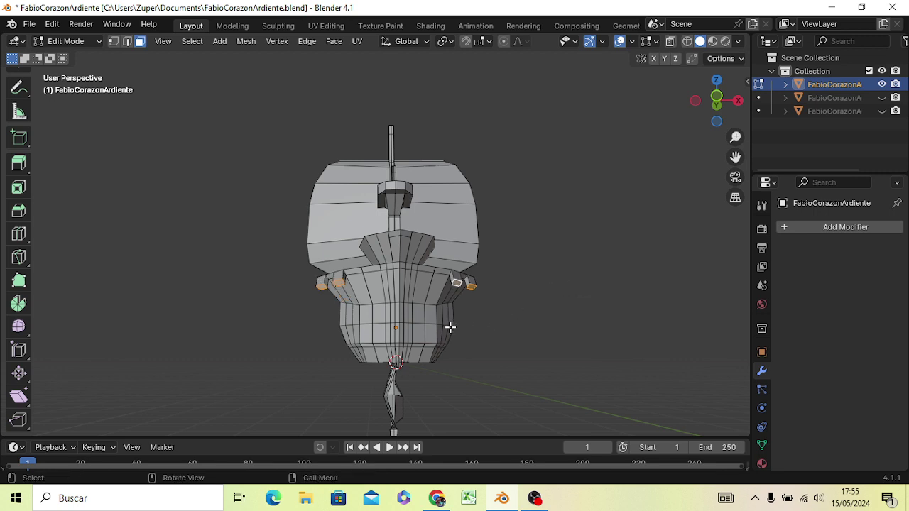
{"action": "key", "text": "g"}
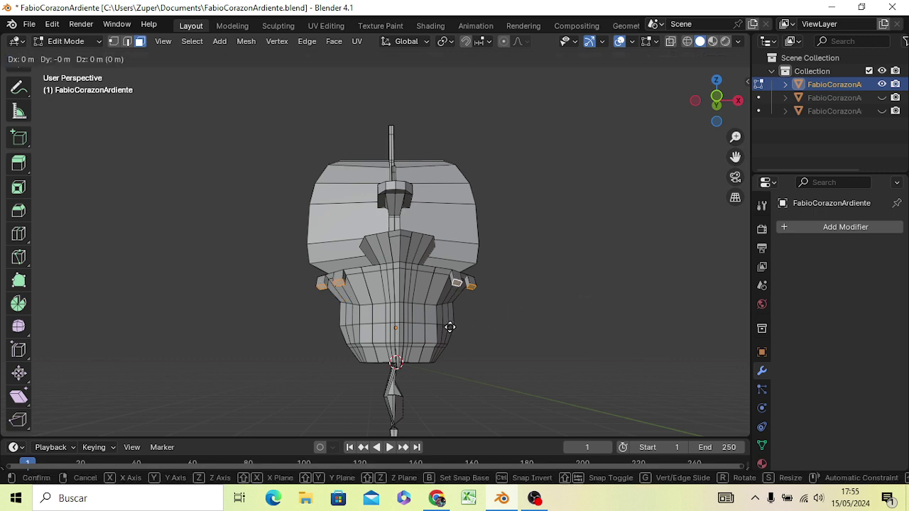
{"action": "key", "text": "z"}
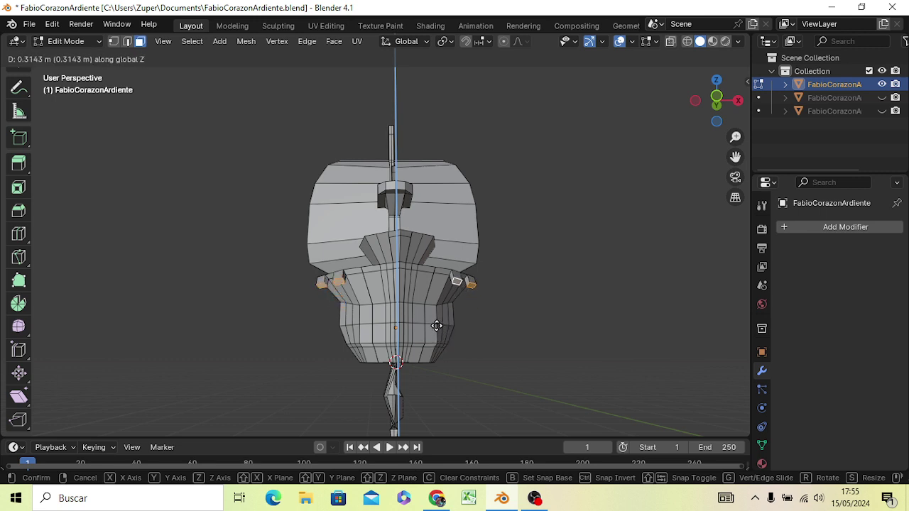
Lock in the 0.31 m raise, then slide the wing pieces 3.87 m along Y, checking from the right.
{"action": "left_click", "coordinate": [433, 328]}
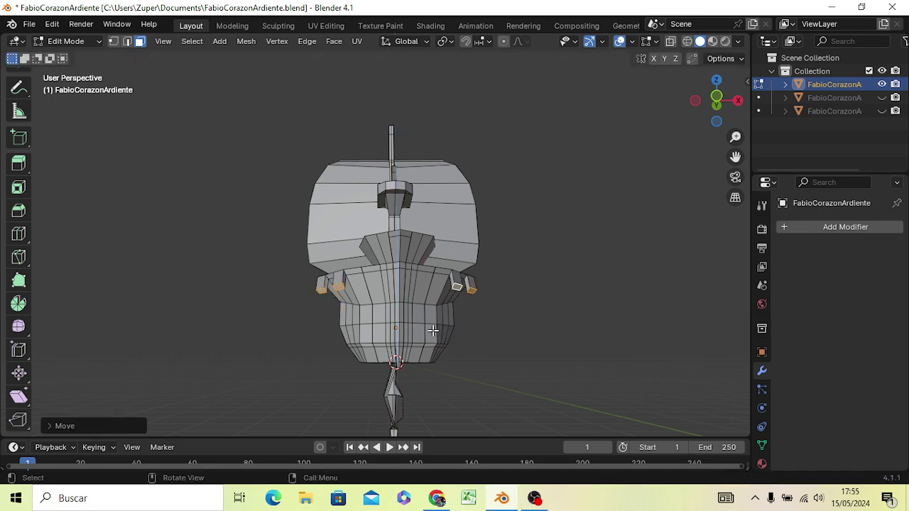
{"action": "mouse_move", "coordinate": [441, 332]}
{"action": "middle_mouse_down"}
{"action": "mouse_move", "coordinate": [443, 382]}
{"action": "mouse_move", "coordinate": [349, 386]}
{"action": "middle_mouse_up"}
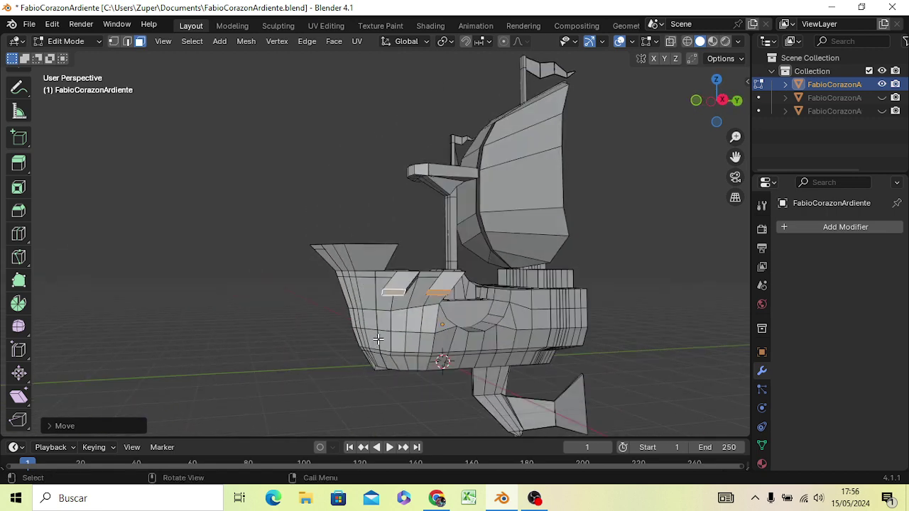
{"action": "key", "text": "g"}
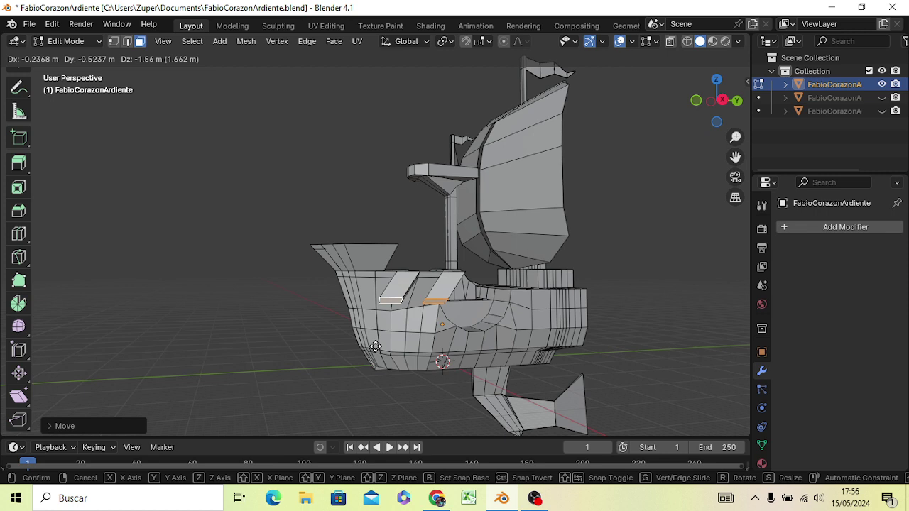
{"action": "key", "text": "y"}
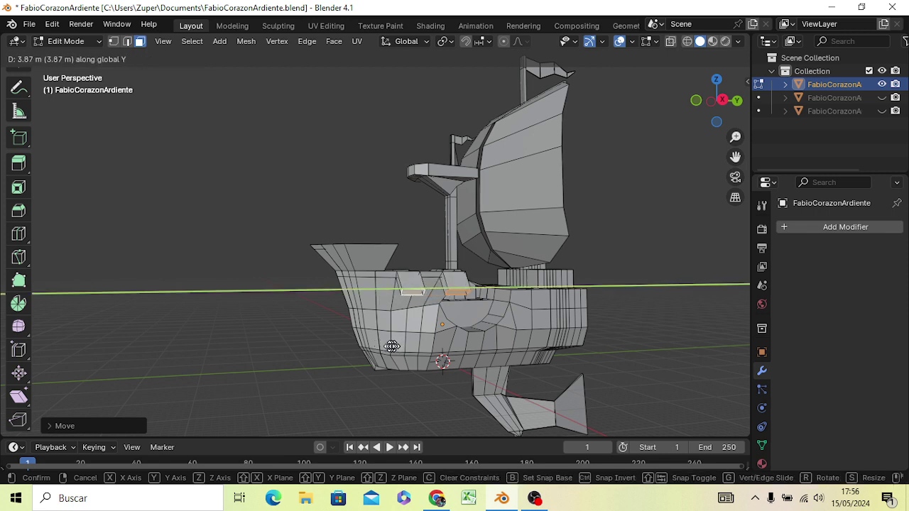
{"action": "left_click", "coordinate": [389, 347]}
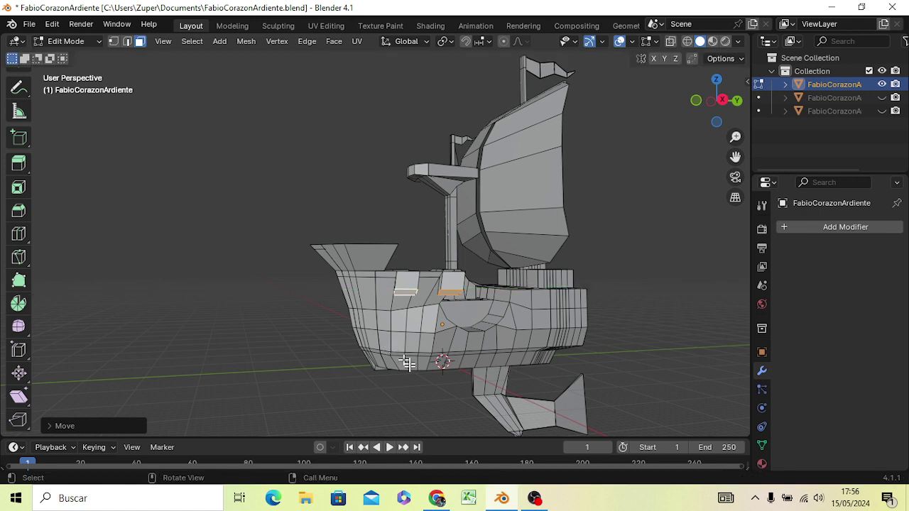
{"action": "key", "text": "KP_3"}
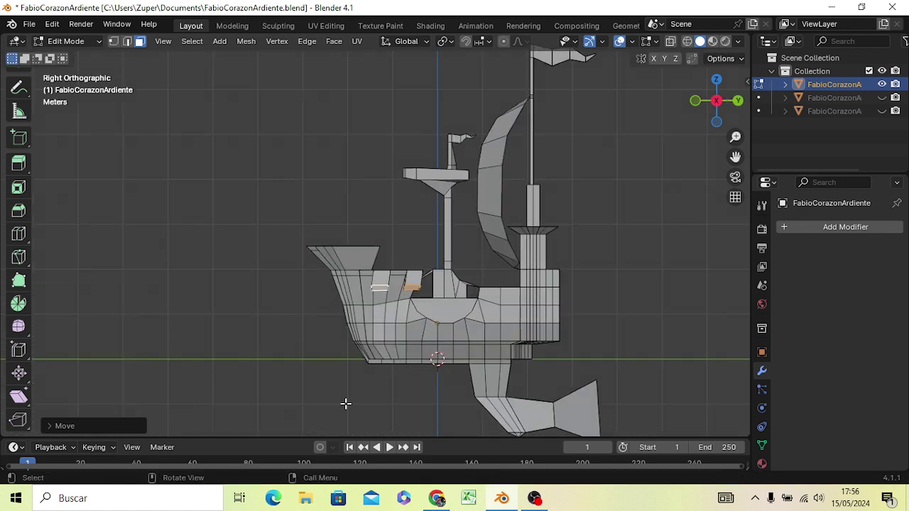
{"action": "mouse_move", "coordinate": [345, 403]}
{"action": "middle_mouse_down"}
{"action": "mouse_move", "coordinate": [574, 379]}
{"action": "mouse_move", "coordinate": [507, 369]}
{"action": "mouse_move", "coordinate": [475, 347]}
{"action": "mouse_move", "coordinate": [466, 371]}
{"action": "mouse_move", "coordinate": [497, 395]}
{"action": "middle_mouse_up"}
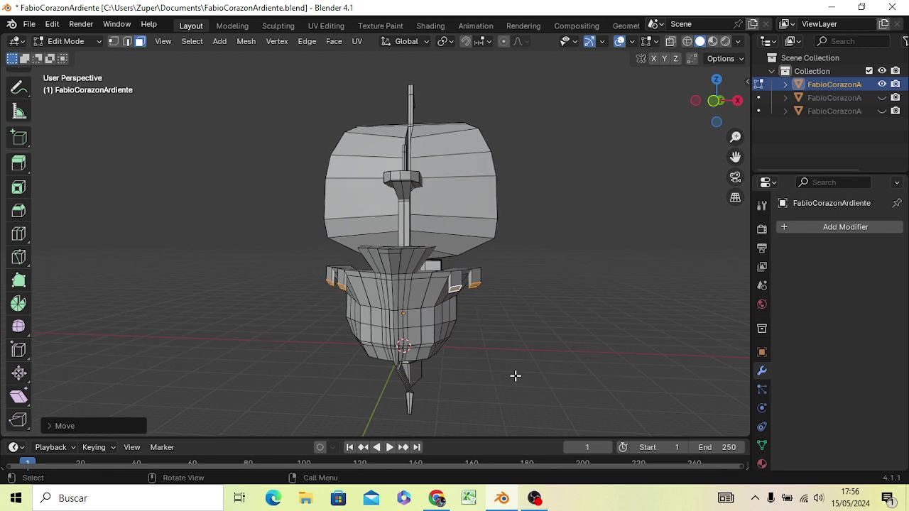
Lower the wing pieces about 2.941 m along Z.
{"action": "key", "text": "g"}
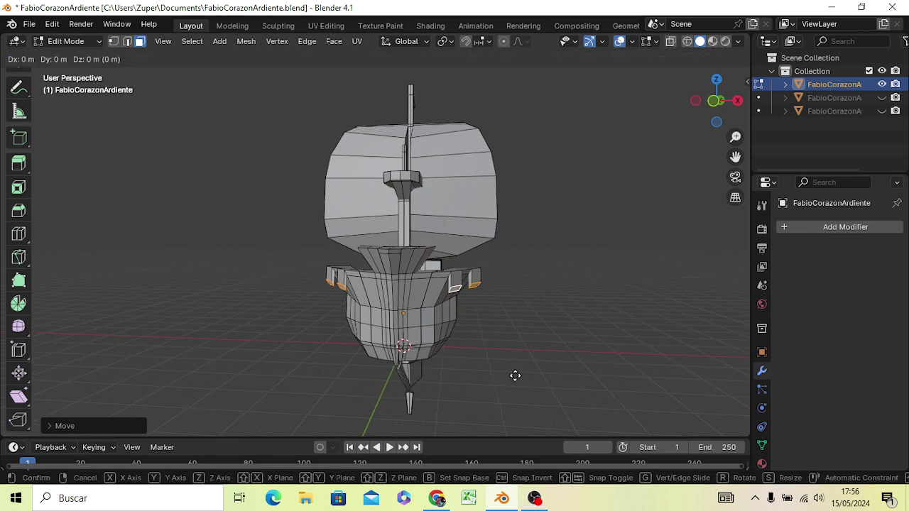
{"action": "key", "text": "z"}
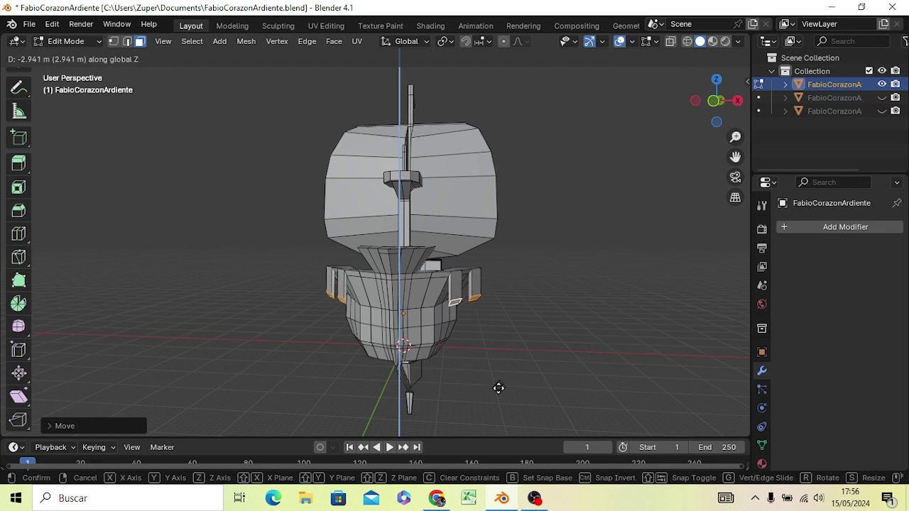
{"action": "left_click", "coordinate": [488, 389]}
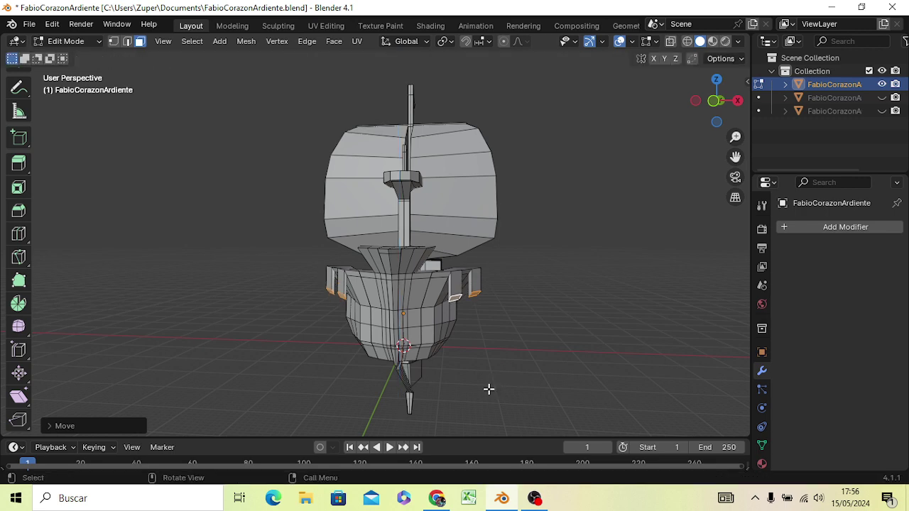
{"action": "middle_click_drag", "start_coordinate": [489, 389], "coordinate": [487, 396]}
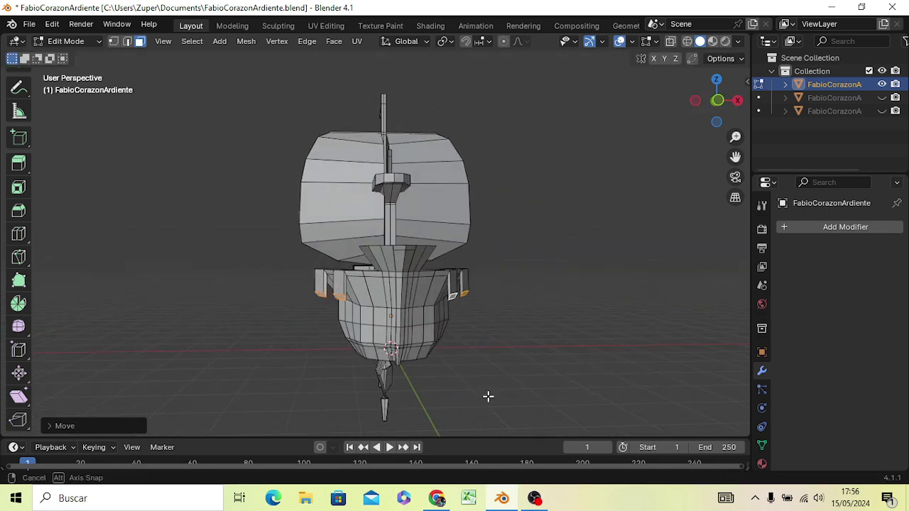
Scale the wing tips up about 1.25× and begin a further resize to 0.91.
{"action": "key", "text": "s"}
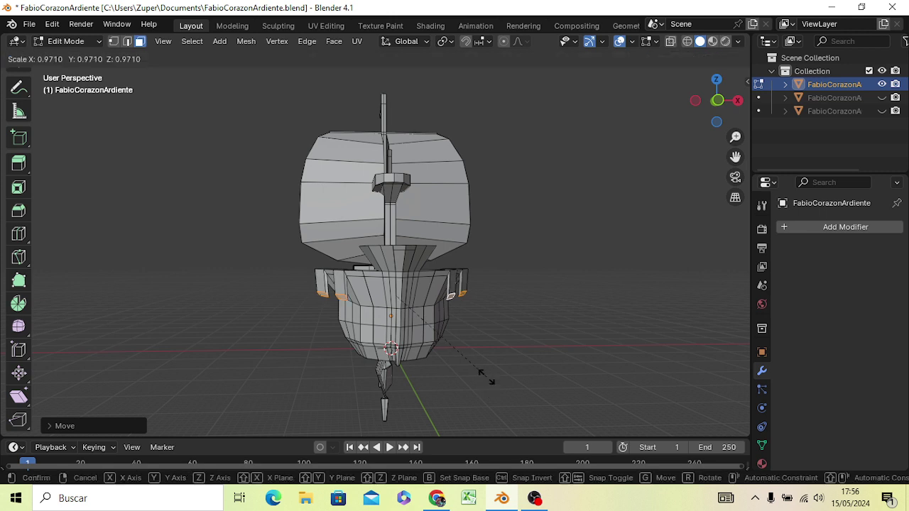
{"action": "left_click", "coordinate": [526, 390]}
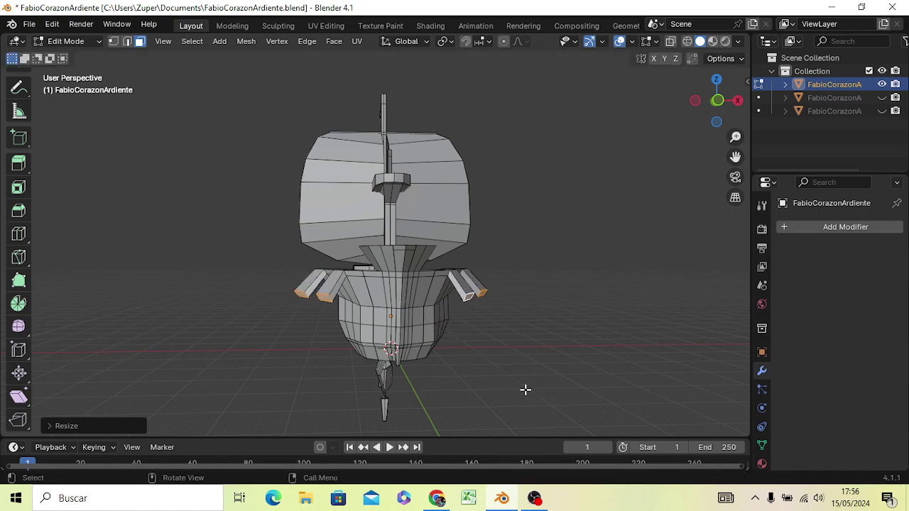
{"action": "mouse_move", "coordinate": [490, 336]}
{"action": "middle_mouse_down"}
{"action": "mouse_move", "coordinate": [227, 331]}
{"action": "mouse_move", "coordinate": [243, 351]}
{"action": "mouse_move", "coordinate": [314, 371]}
{"action": "mouse_move", "coordinate": [385, 357]}
{"action": "mouse_move", "coordinate": [398, 334]}
{"action": "middle_mouse_up"}
{"action": "key", "text": "s"}
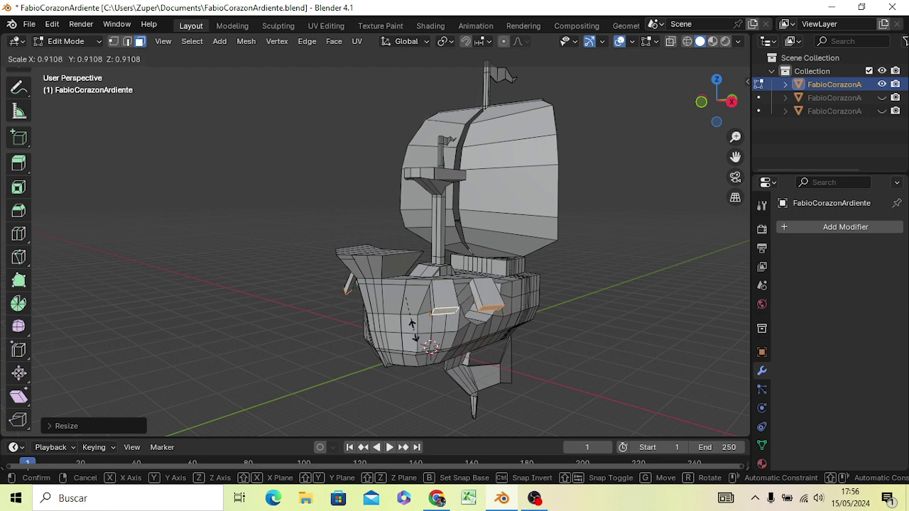
Try a smaller wing size in Front Orthographic, then undo back to the shorter wing pieces.
{"action": "left_click", "coordinate": [411, 328]}
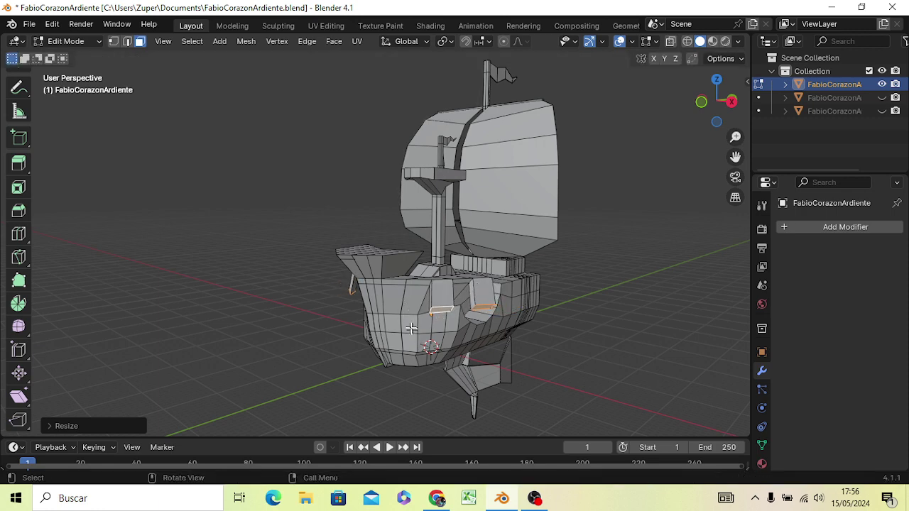
{"action": "key", "text": "KP_1"}
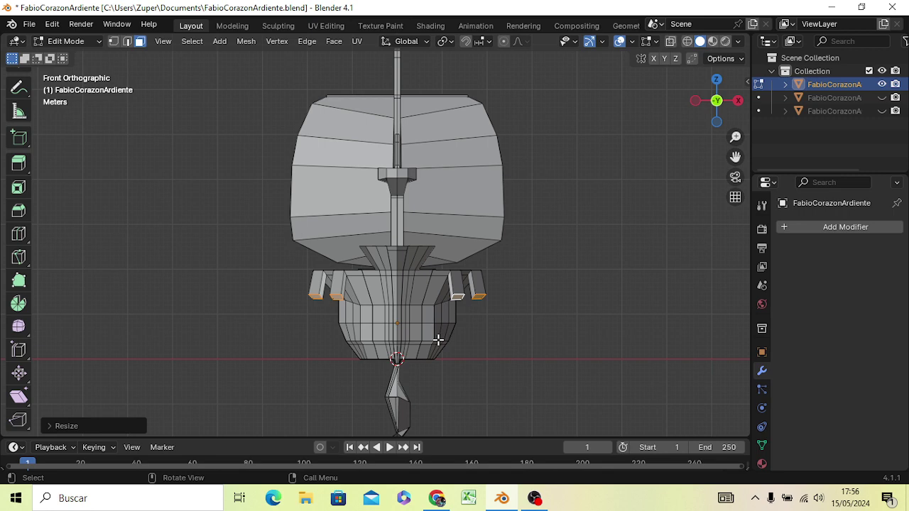
{"action": "key", "text": "s"}
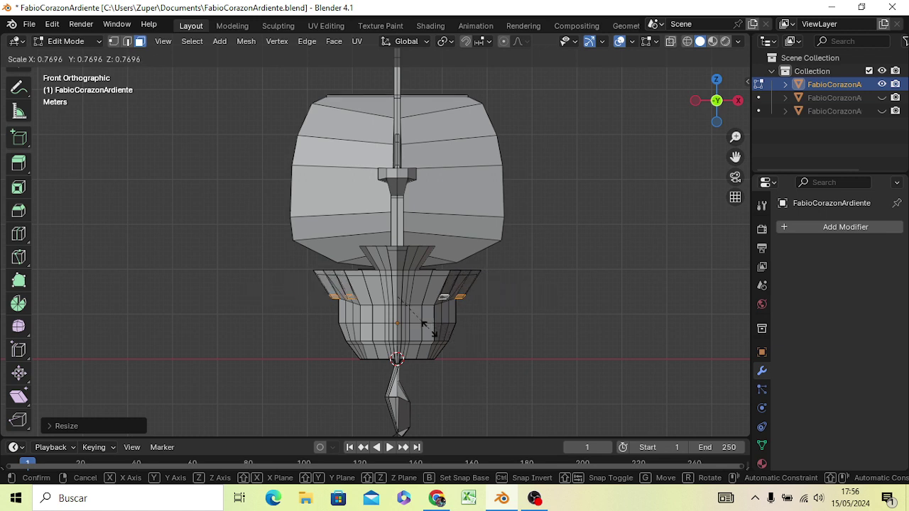
{"action": "left_click", "coordinate": [451, 338]}
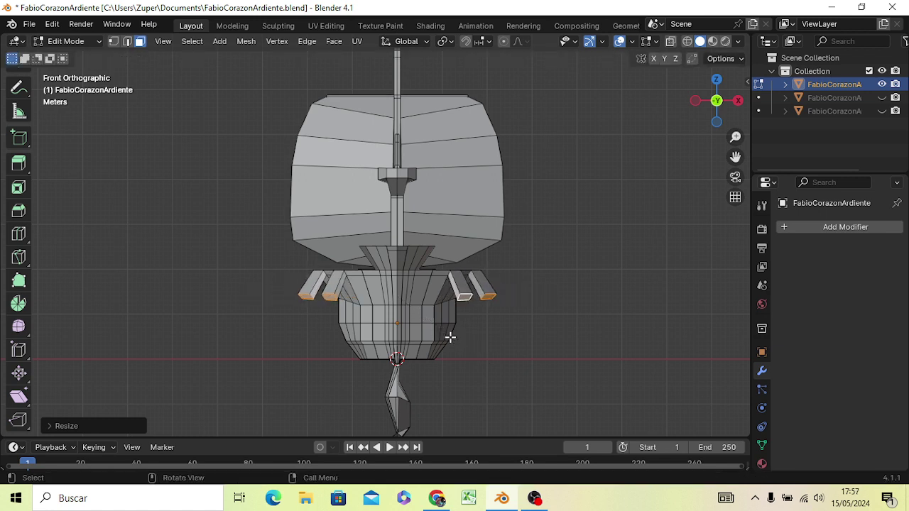
{"action": "key", "text": "ctrl+z"}
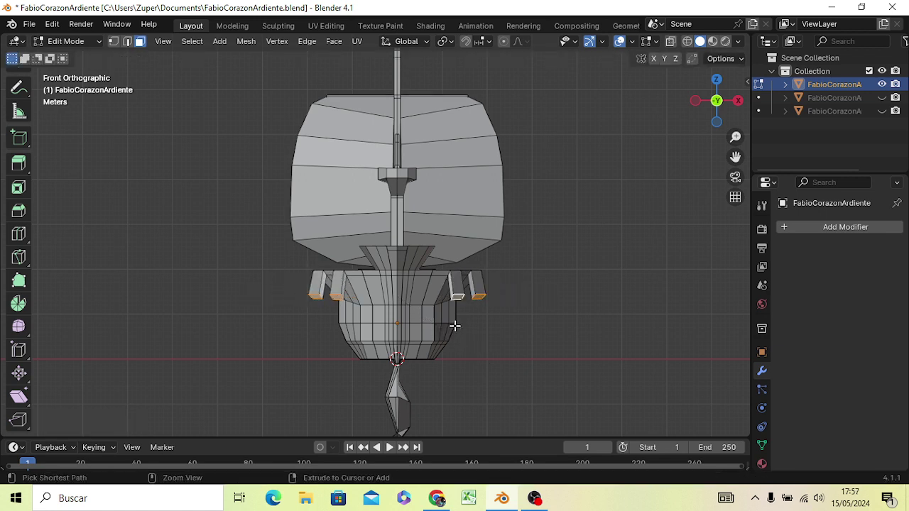
{"action": "key", "text": "ctrl+shift+z"}
{"action": "key", "text": "ctrl+z"}
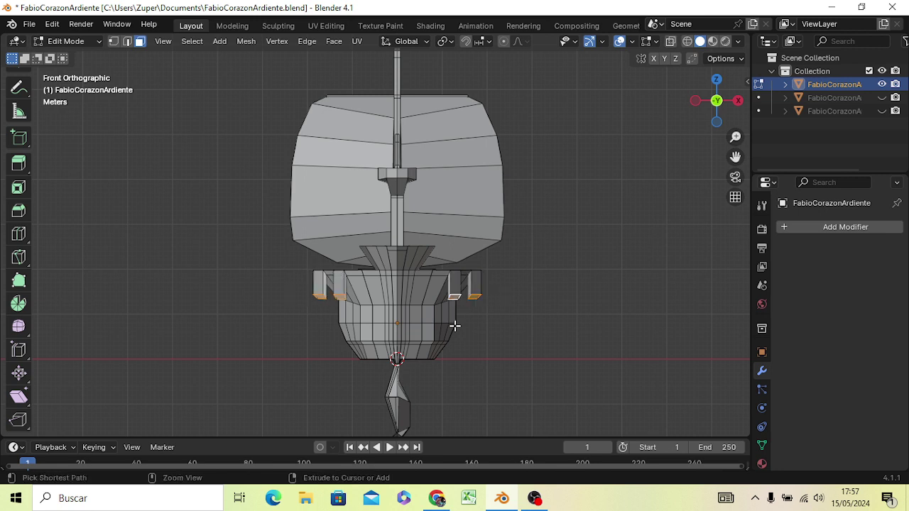
{"action": "key", "text": "ctrl+z"}
{"action": "key", "text": "ctrl+z"}
{"action": "key", "text": "ctrl+z"}
{"action": "key", "text": "ctrl+z"}
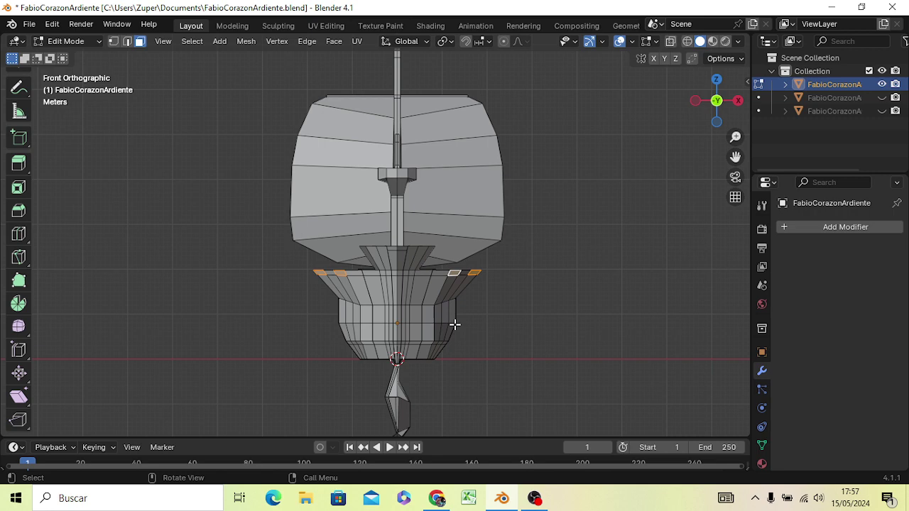
Extrude the wing faces about 13 m along their normals into long slanted planks.
{"action": "key", "text": "e"}
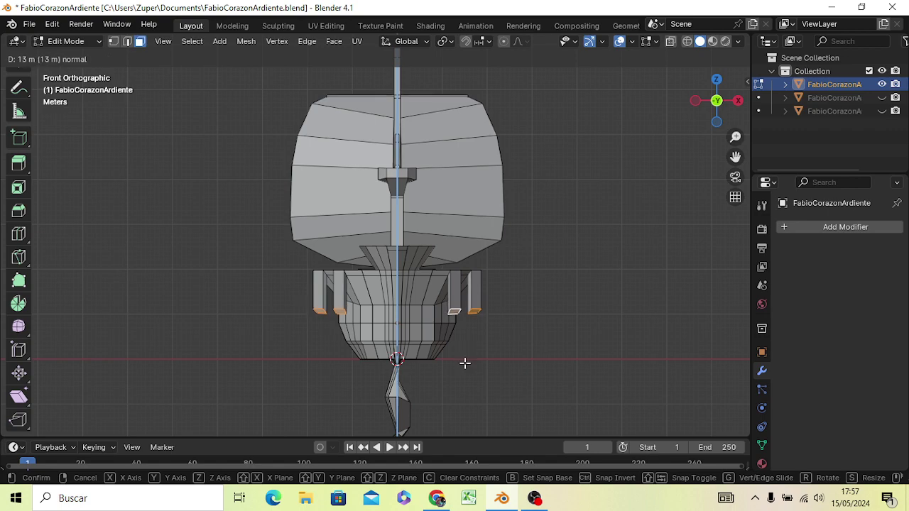
{"action": "left_click", "coordinate": [463, 363]}
{"action": "mouse_move", "coordinate": [471, 367]}
{"action": "middle_mouse_down"}
{"action": "mouse_move", "coordinate": [385, 375]}
{"action": "mouse_move", "coordinate": [192, 363]}
{"action": "mouse_move", "coordinate": [373, 372]}
{"action": "mouse_move", "coordinate": [353, 373]}
{"action": "mouse_move", "coordinate": [349, 358]}
{"action": "middle_mouse_up"}
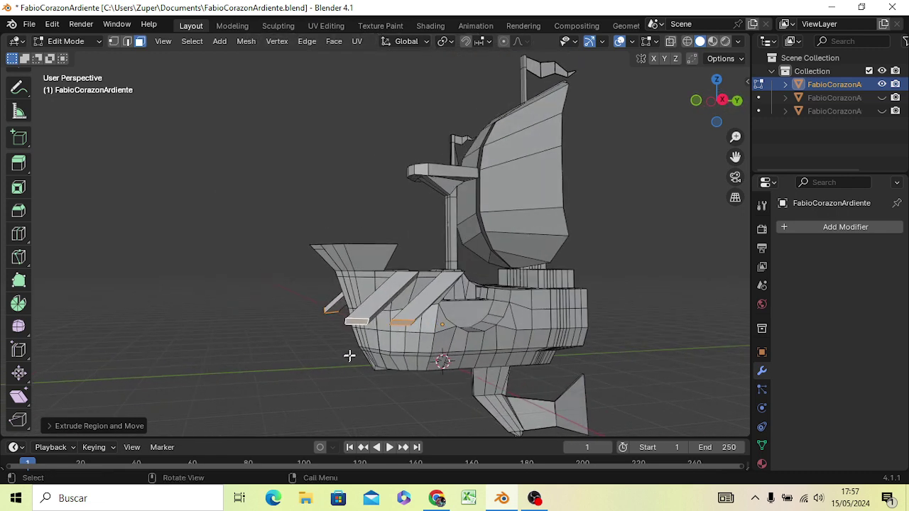
Deselect and undo the plank extrusion, returning to the earlier edge selection.
{"action": "left_click", "coordinate": [348, 358]}
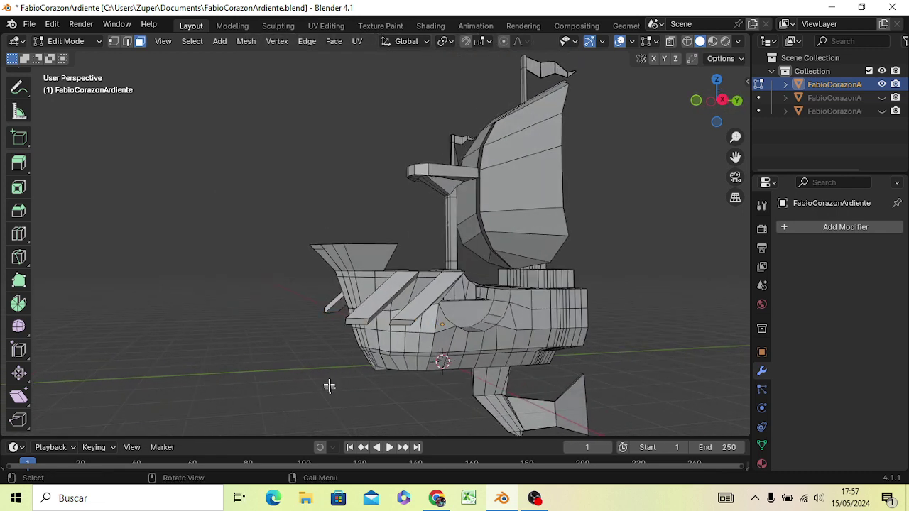
{"action": "key", "text": "ctrl+z"}
{"action": "key", "text": "ctrl+z"}
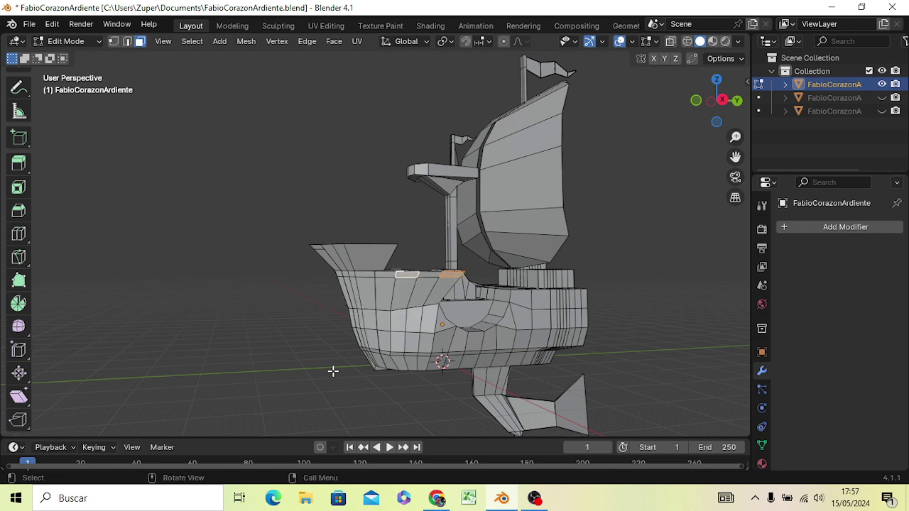
{"action": "left_click", "coordinate": [333, 371]}
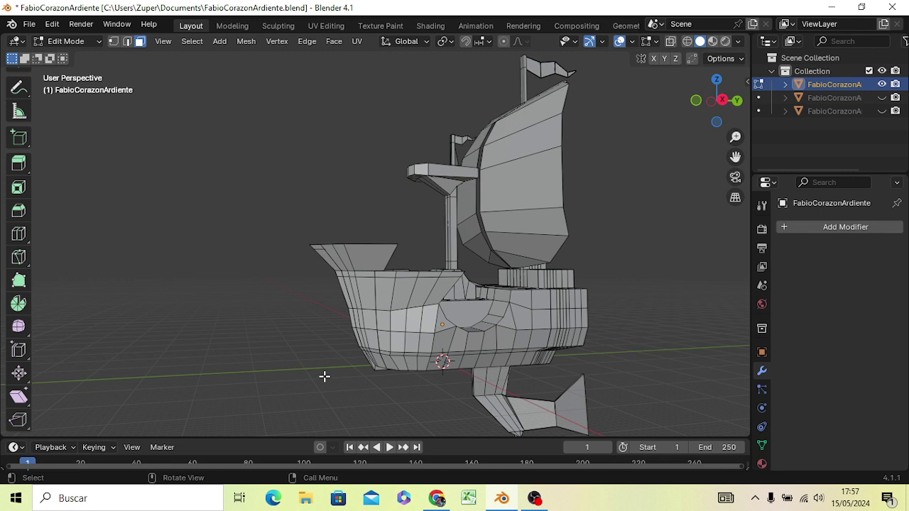
{"action": "key", "text": "z"}
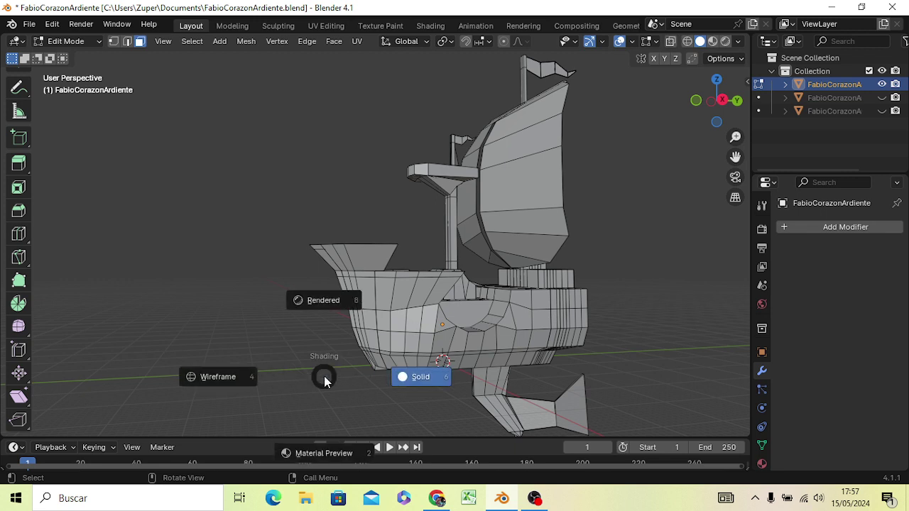
{"action": "left_click", "coordinate": [324, 381]}
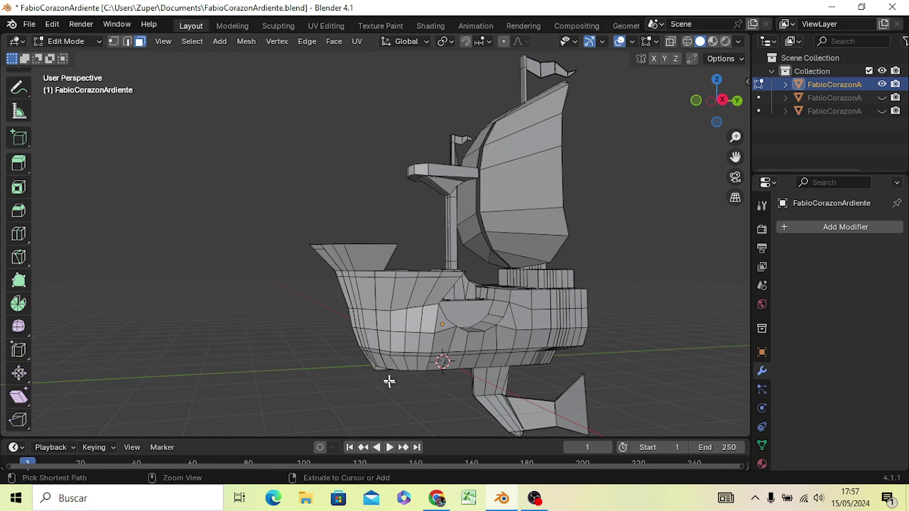
{"action": "key", "text": "ctrl+z"}
{"action": "key", "text": "ctrl+z"}
{"action": "key", "text": "ctrl+z"}
Select the thin upper rim faces along the first side of the bow.
{"action": "mouse_move", "coordinate": [426, 384]}
{"action": "middle_mouse_down"}
{"action": "mouse_move", "coordinate": [448, 401]}
{"action": "mouse_move", "coordinate": [655, 325]}
{"action": "middle_mouse_up"}
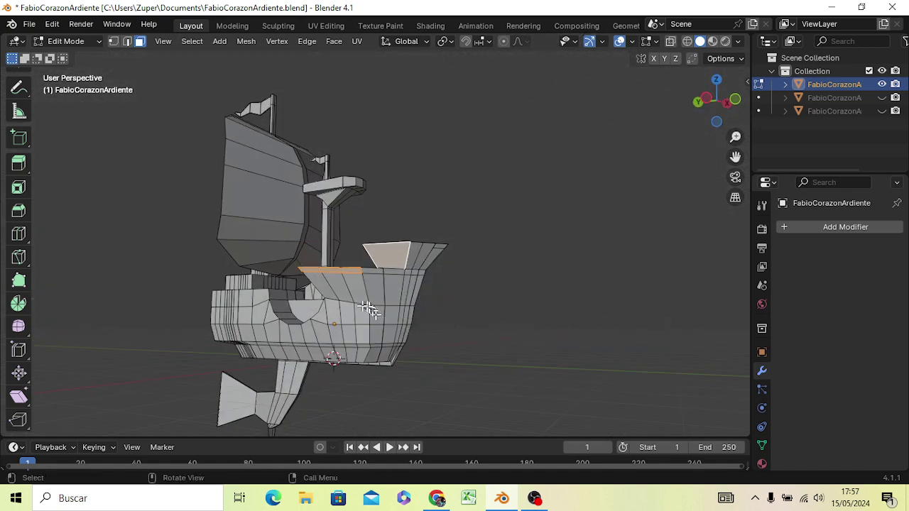
{"action": "left_click", "coordinate": [332, 270]}
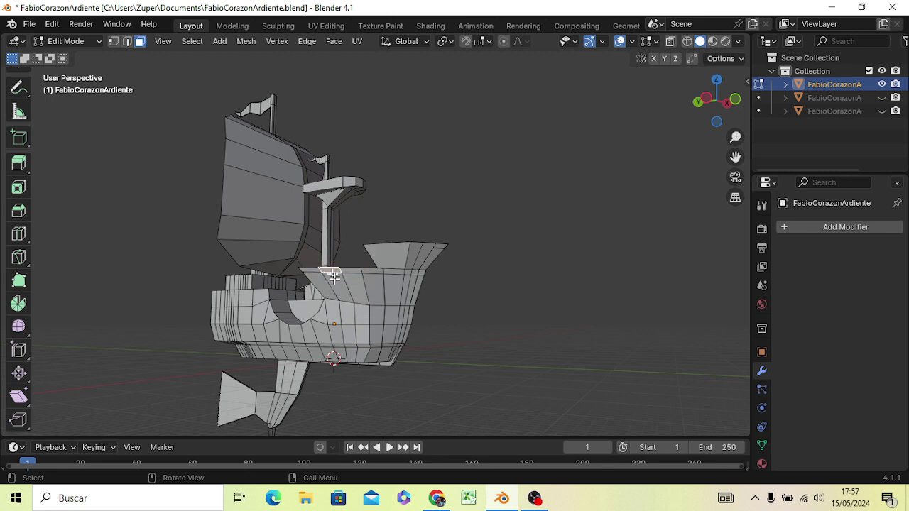
{"action": "left_click", "coordinate": [374, 272], "text": "shift"}
{"action": "mouse_move", "coordinate": [397, 296]}
{"action": "middle_mouse_down"}
{"action": "mouse_move", "coordinate": [381, 332]}
{"action": "mouse_move", "coordinate": [308, 320]}
{"action": "middle_mouse_up"}
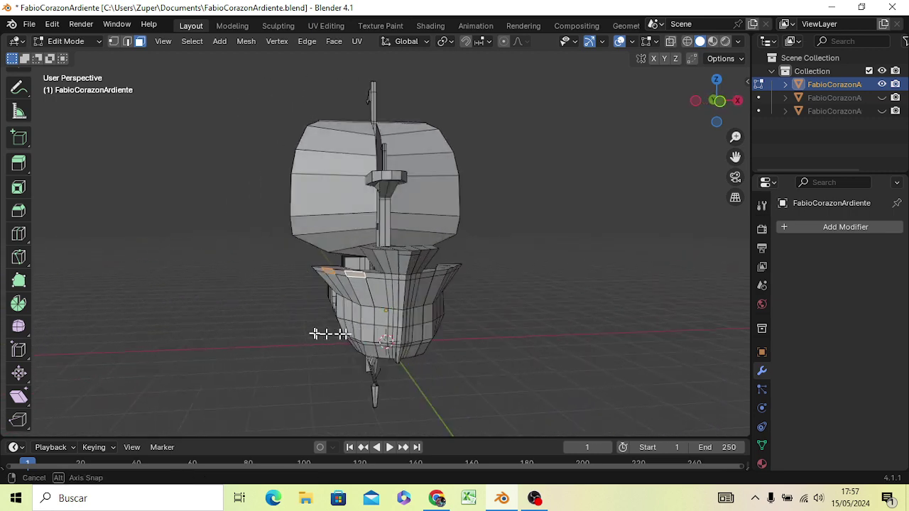
{"action": "left_click", "coordinate": [384, 276], "text": "shift"}
{"action": "left_click", "coordinate": [389, 276], "text": "shift"}
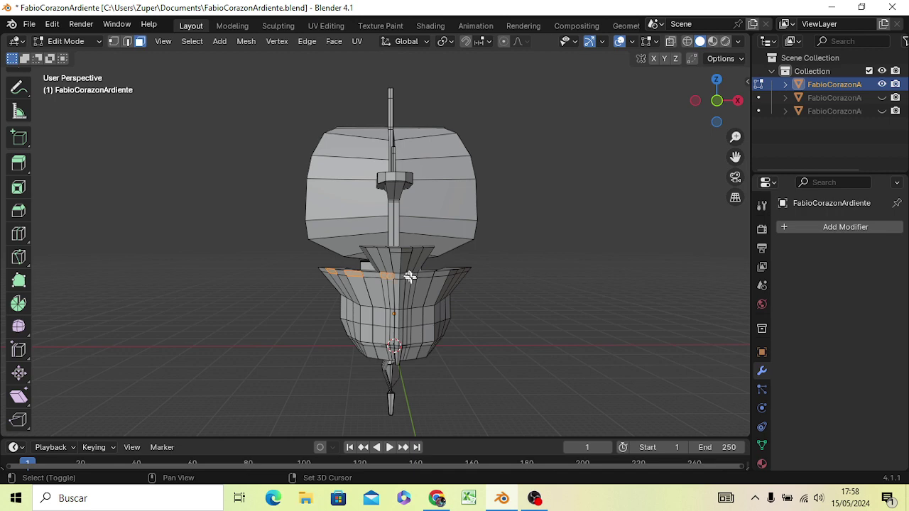
Select the matching rim faces on the other side of the bow, then switch to Top Orthographic.
{"action": "mouse_move", "coordinate": [469, 296]}
{"action": "middle_mouse_down"}
{"action": "mouse_move", "coordinate": [401, 323]}
{"action": "mouse_move", "coordinate": [425, 302]}
{"action": "middle_mouse_up"}
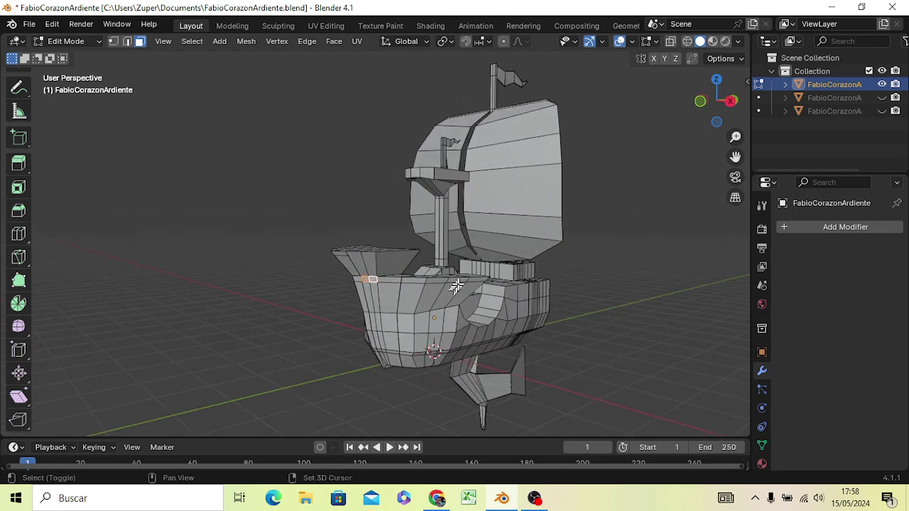
{"action": "left_click", "coordinate": [434, 280], "text": "shift"}
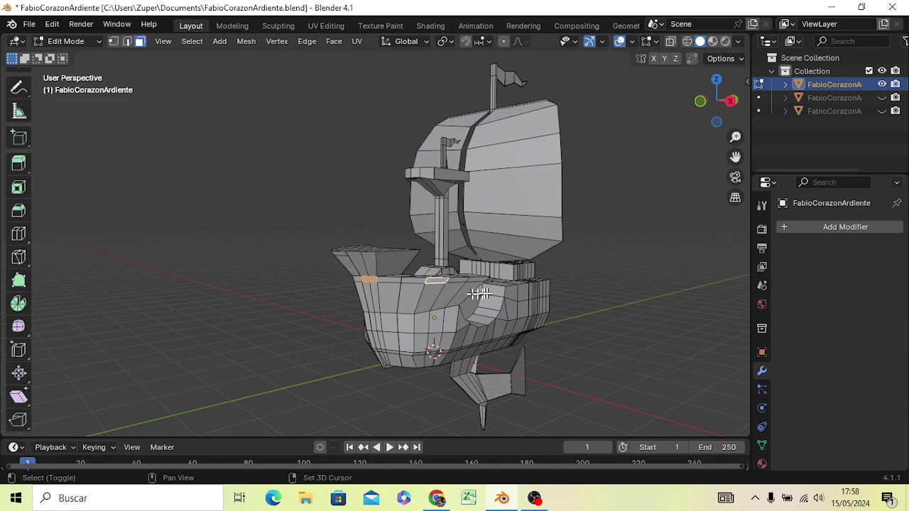
{"action": "left_click", "coordinate": [475, 280], "text": "shift"}
{"action": "mouse_move", "coordinate": [325, 325]}
{"action": "middle_mouse_down"}
{"action": "mouse_move", "coordinate": [523, 347]}
{"action": "mouse_move", "coordinate": [294, 336]}
{"action": "middle_mouse_up"}
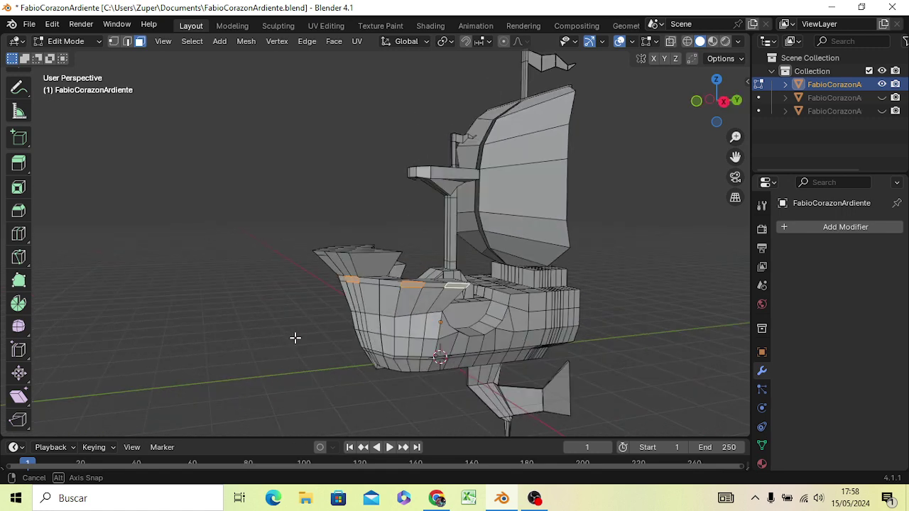
{"action": "left_click", "coordinate": [412, 284], "text": "shift"}
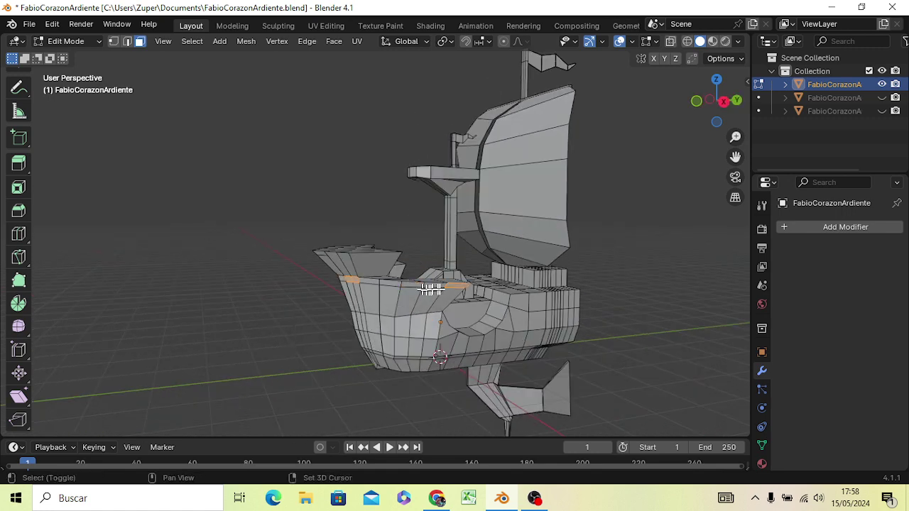
{"action": "left_click", "coordinate": [432, 284], "text": "shift"}
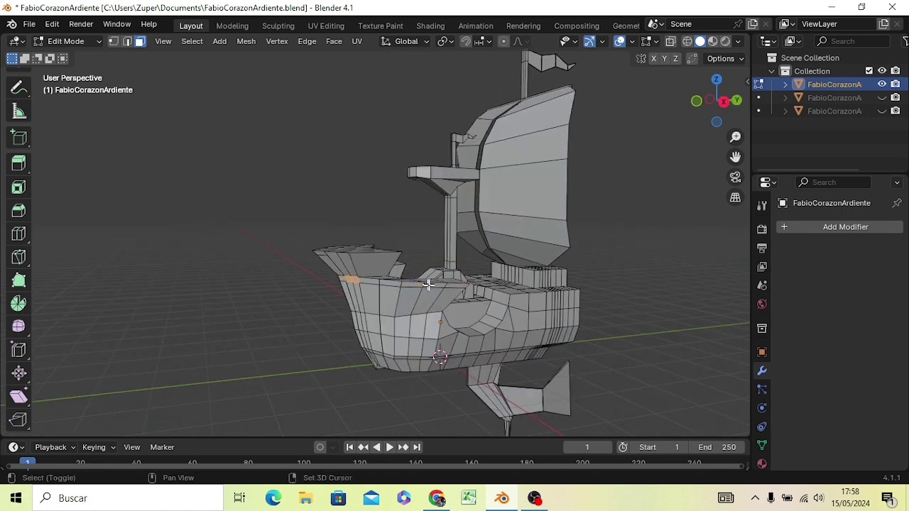
{"action": "left_click", "coordinate": [388, 284], "text": "shift"}
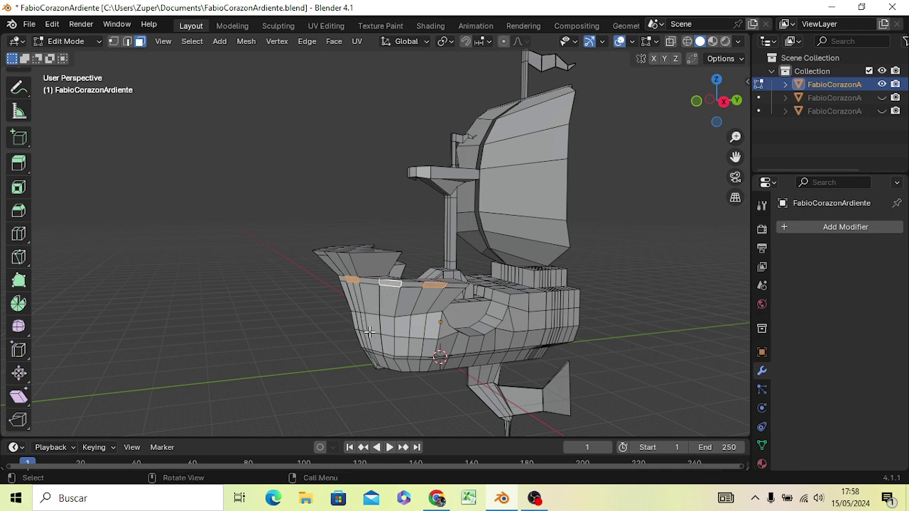
{"action": "key", "text": "KP_7"}
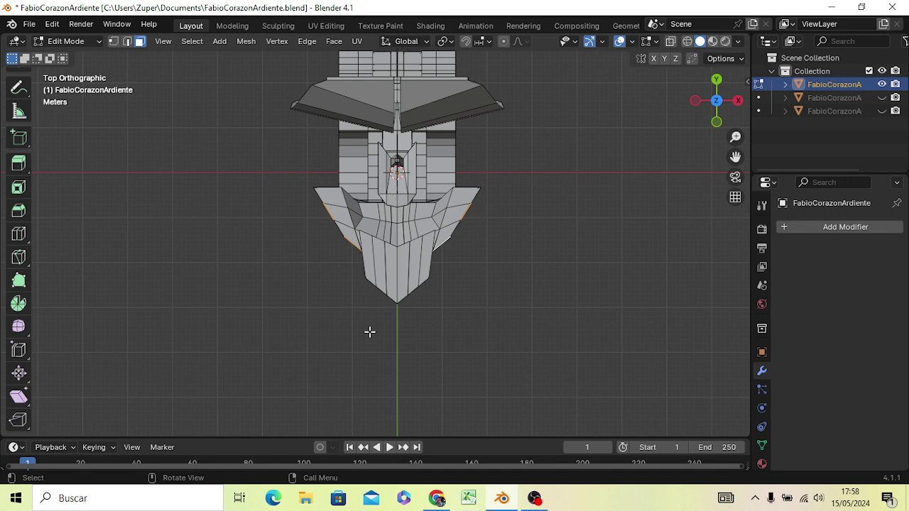
Scale the selected bow rim faces uniformly by about 1.2 to widen the upper bow.
{"action": "key", "text": "s"}
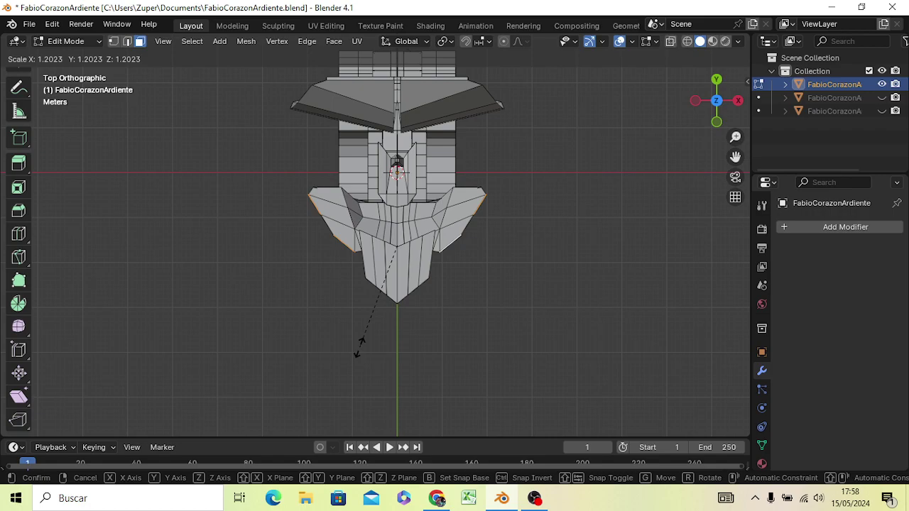
{"action": "left_click", "coordinate": [359, 348]}
{"action": "mouse_move", "coordinate": [538, 371]}
{"action": "middle_mouse_down"}
{"action": "mouse_move", "coordinate": [395, 245]}
{"action": "mouse_move", "coordinate": [416, 178]}
{"action": "mouse_move", "coordinate": [419, 201]}
{"action": "mouse_move", "coordinate": [369, 236]}
{"action": "mouse_move", "coordinate": [318, 242]}
{"action": "mouse_move", "coordinate": [379, 235]}
{"action": "mouse_move", "coordinate": [324, 205]}
{"action": "mouse_move", "coordinate": [284, 221]}
{"action": "middle_mouse_up"}
{"action": "key", "text": "ctrl+z"}
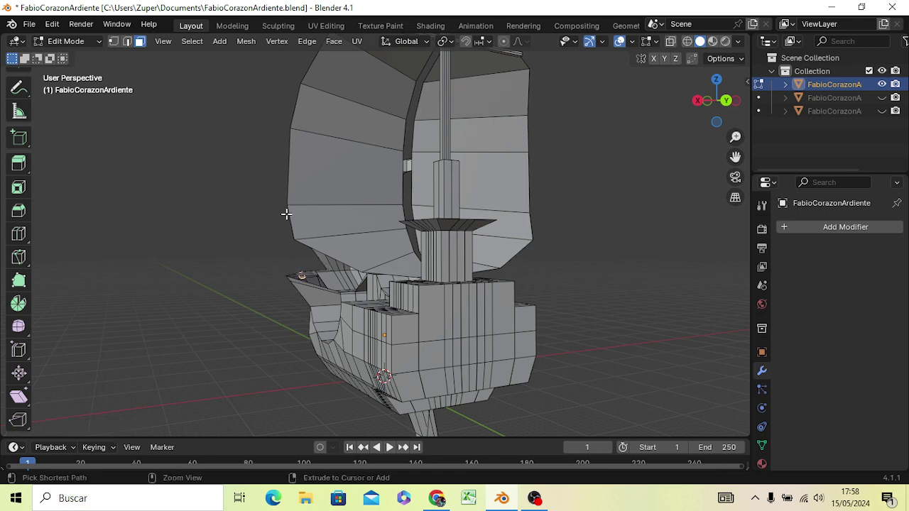
In vertex mode, fill the first gap at the flared bow rim with a new face.
{"action": "mouse_move", "coordinate": [286, 214]}
{"action": "middle_mouse_down"}
{"action": "mouse_move", "coordinate": [319, 300]}
{"action": "mouse_move", "coordinate": [355, 305]}
{"action": "mouse_move", "coordinate": [365, 321]}
{"action": "mouse_move", "coordinate": [300, 263]}
{"action": "mouse_move", "coordinate": [274, 265]}
{"action": "mouse_move", "coordinate": [300, 279]}
{"action": "mouse_move", "coordinate": [268, 282]}
{"action": "mouse_move", "coordinate": [441, 333]}
{"action": "mouse_move", "coordinate": [355, 324]}
{"action": "mouse_move", "coordinate": [383, 305]}
{"action": "mouse_move", "coordinate": [370, 302]}
{"action": "mouse_move", "coordinate": [383, 290]}
{"action": "mouse_move", "coordinate": [384, 329]}
{"action": "middle_mouse_up"}
{"action": "scroll", "coordinate": [384, 300], "scroll_direction": "up", "scroll_amount": 3}
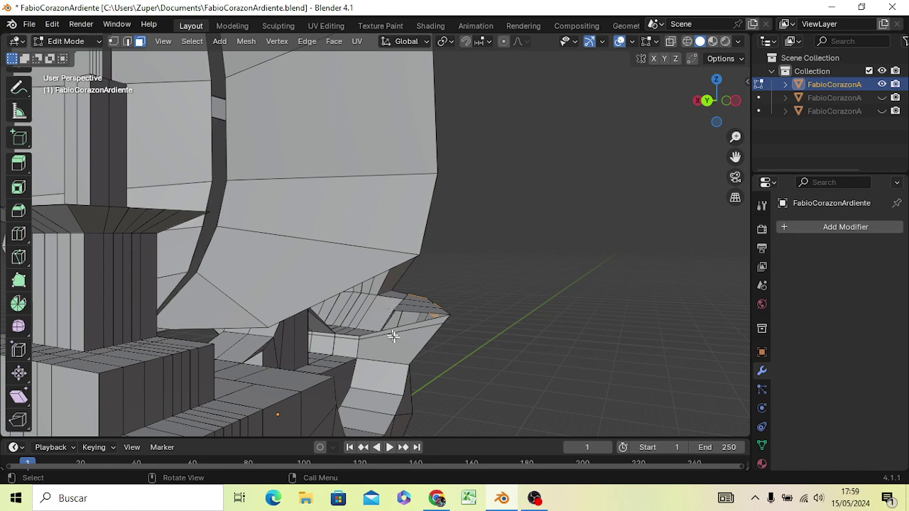
{"action": "mouse_move", "coordinate": [426, 331]}
{"action": "middle_mouse_down"}
{"action": "mouse_move", "coordinate": [388, 338]}
{"action": "mouse_move", "coordinate": [395, 330]}
{"action": "middle_mouse_up"}
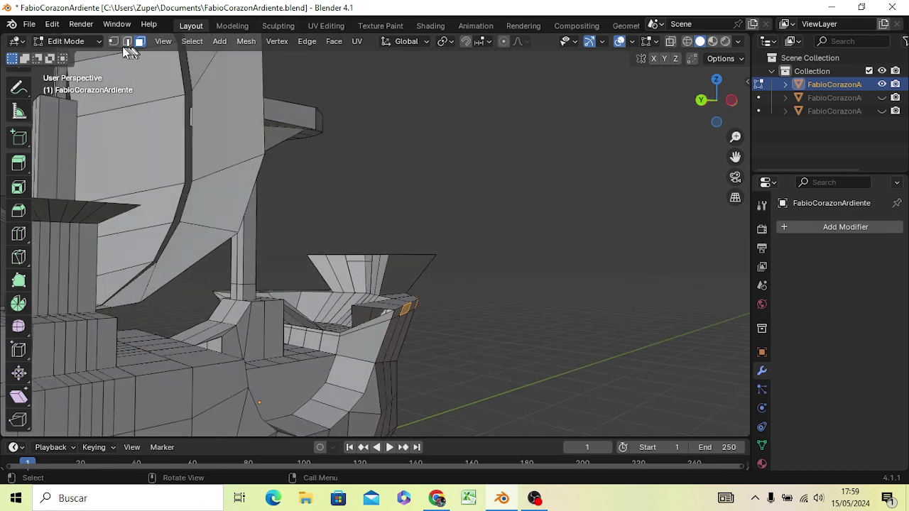
{"action": "left_click", "coordinate": [112, 44]}
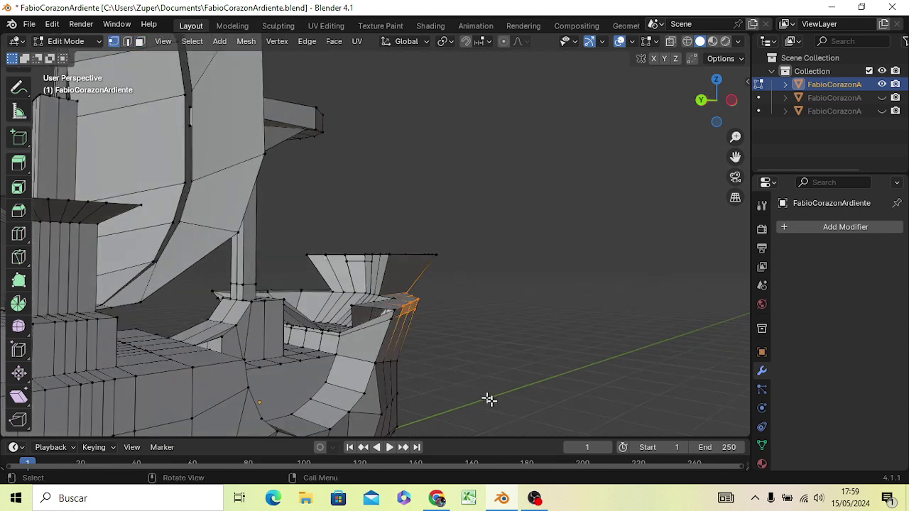
{"action": "mouse_move", "coordinate": [489, 398]}
{"action": "middle_mouse_down"}
{"action": "mouse_move", "coordinate": [536, 418]}
{"action": "mouse_move", "coordinate": [372, 419]}
{"action": "mouse_move", "coordinate": [501, 435]}
{"action": "middle_mouse_up"}
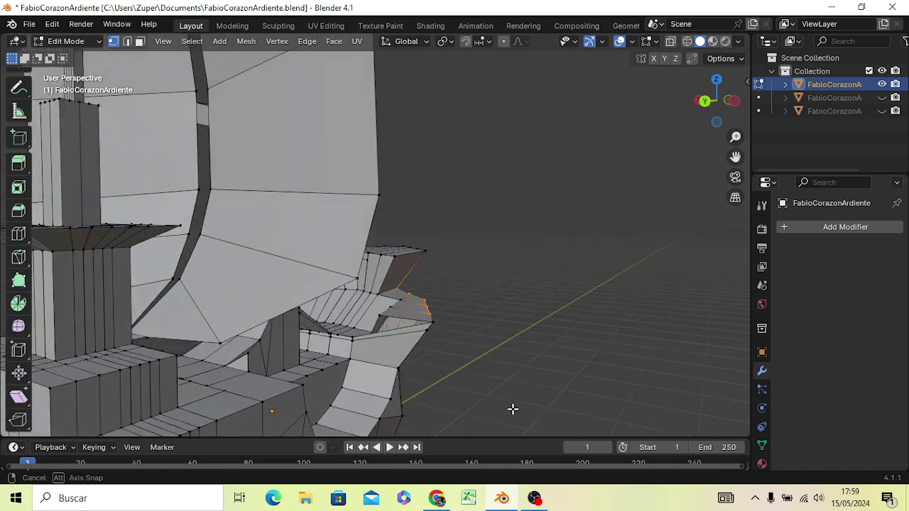
{"action": "middle_click_drag", "start_coordinate": [501, 435], "coordinate": [515, 386]}
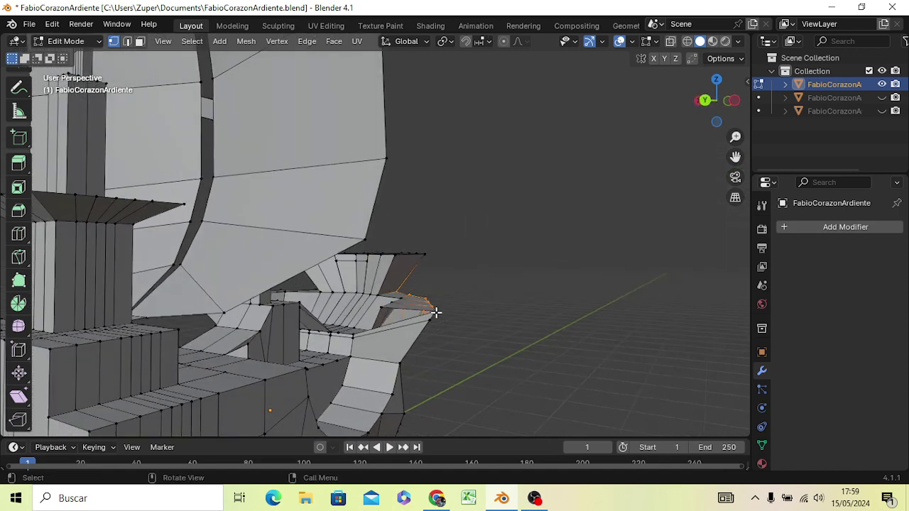
{"action": "left_click", "coordinate": [435, 313]}
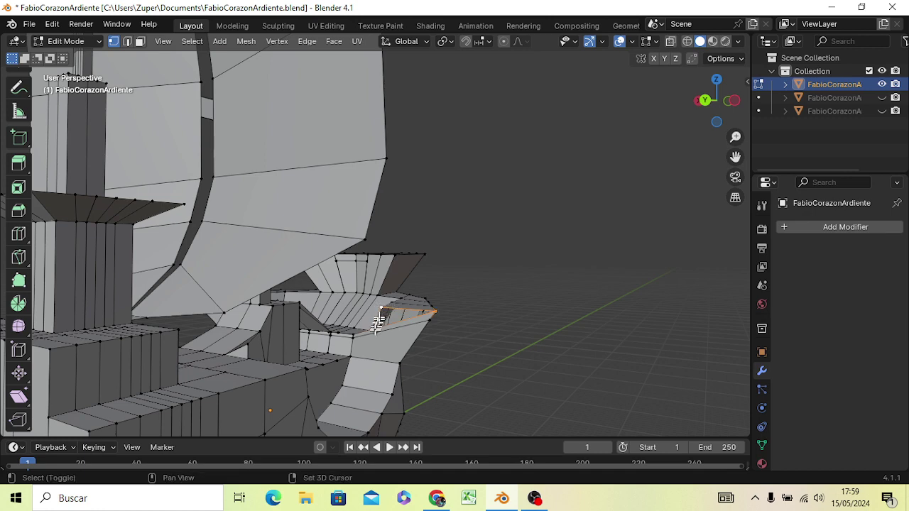
{"action": "middle_click_drag", "start_coordinate": [447, 416], "coordinate": [346, 372]}
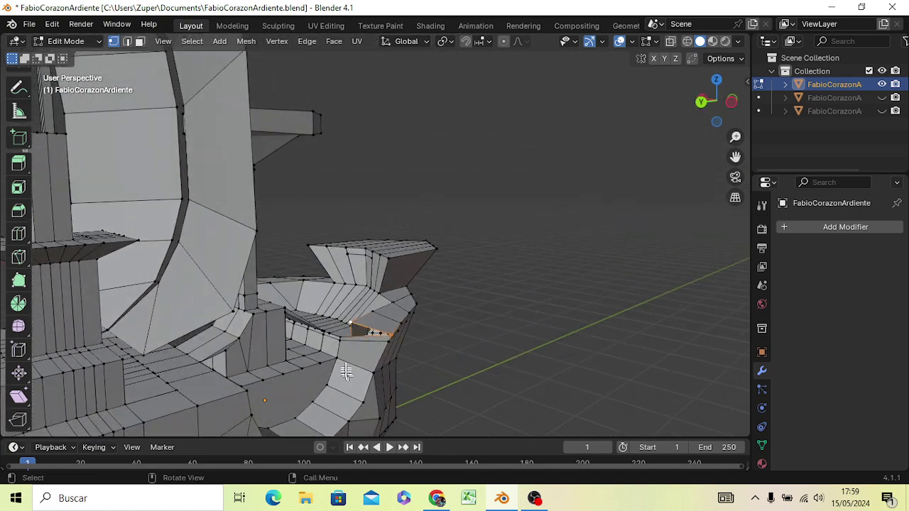
{"action": "left_click", "coordinate": [340, 338], "text": "shift"}
{"action": "key", "text": "f"}
Fill the far-side bow rim gap with a three-vertex triangle face.
{"action": "middle_click_drag", "start_coordinate": [452, 368], "coordinate": [440, 386]}
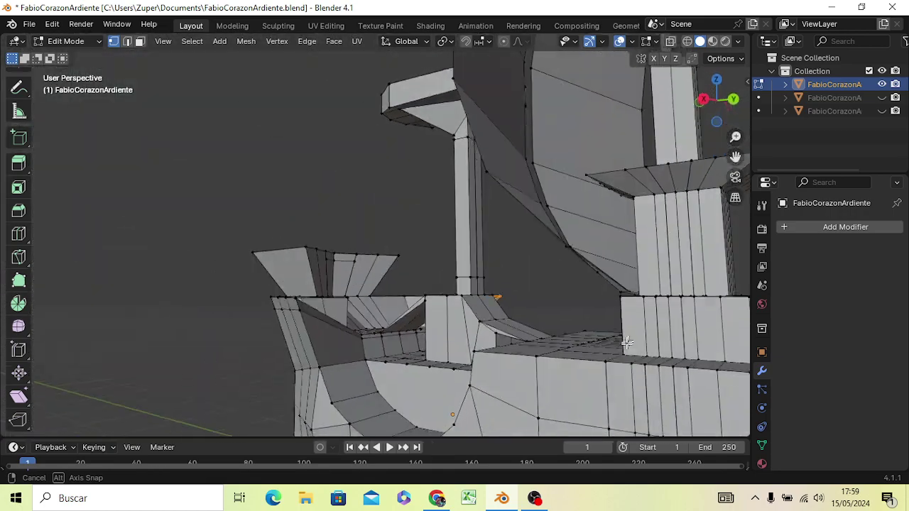
{"action": "middle_click_drag", "start_coordinate": [440, 386], "coordinate": [621, 346]}
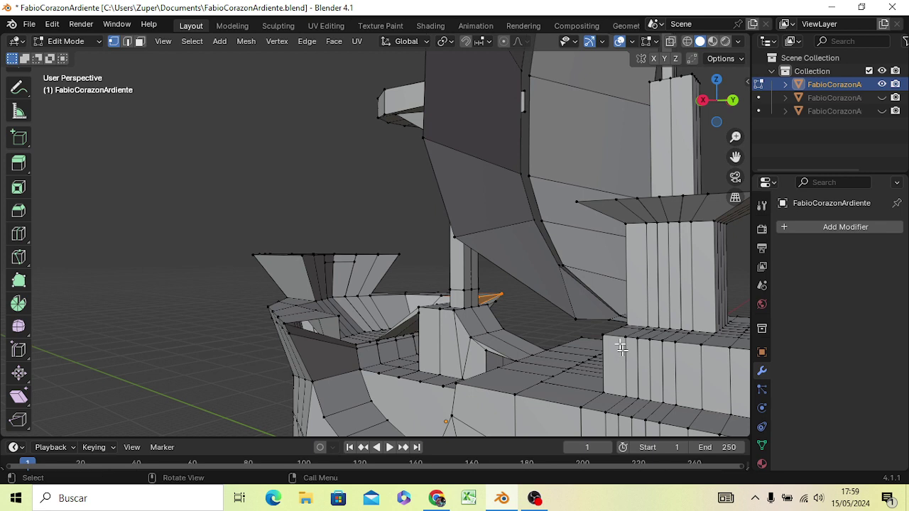
{"action": "left_click", "coordinate": [338, 316]}
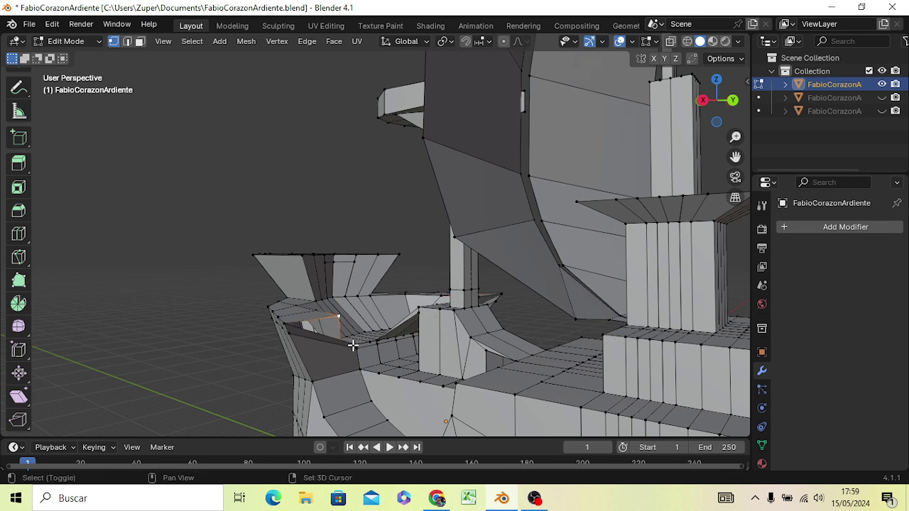
{"action": "left_click", "coordinate": [354, 344], "text": "shift"}
{"action": "left_click", "coordinate": [283, 326], "text": "shift"}
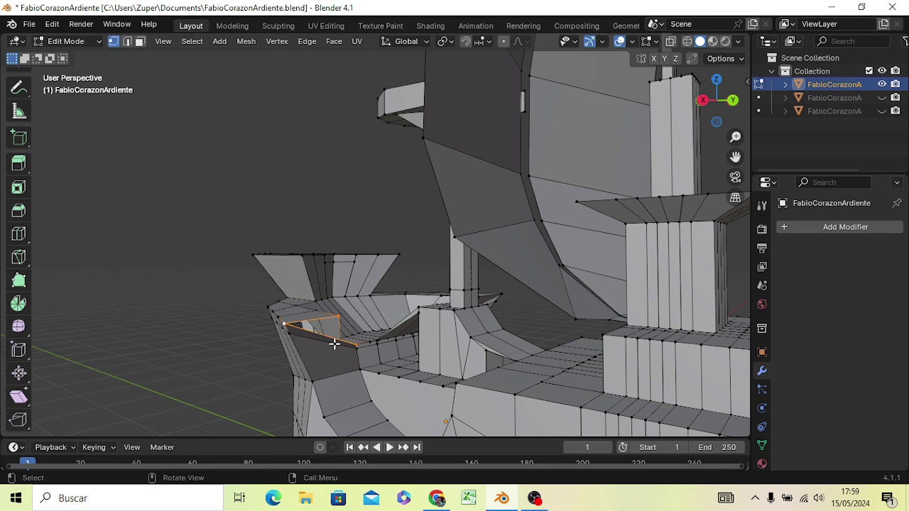
{"action": "key", "text": "f"}
{"action": "left_click", "coordinate": [186, 338]}
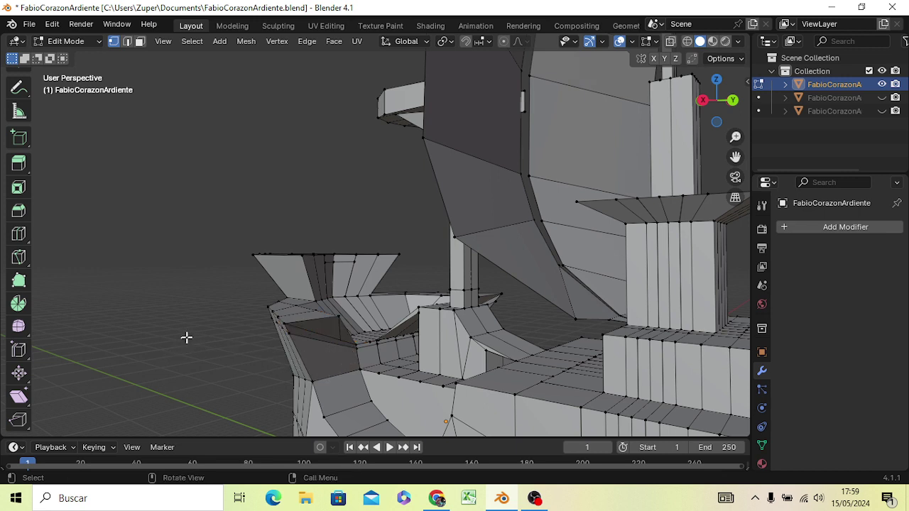
{"action": "middle_click_drag", "start_coordinate": [204, 330], "coordinate": [213, 315]}
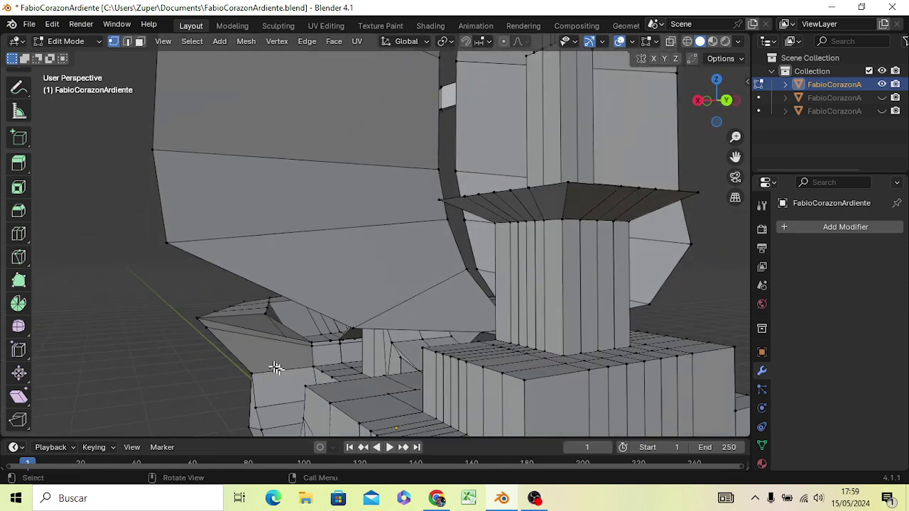
{"action": "mouse_move", "coordinate": [274, 367]}
{"action": "middle_mouse_down"}
{"action": "mouse_move", "coordinate": [357, 383]}
{"action": "mouse_move", "coordinate": [353, 367]}
{"action": "mouse_move", "coordinate": [317, 349]}
{"action": "middle_mouse_up"}
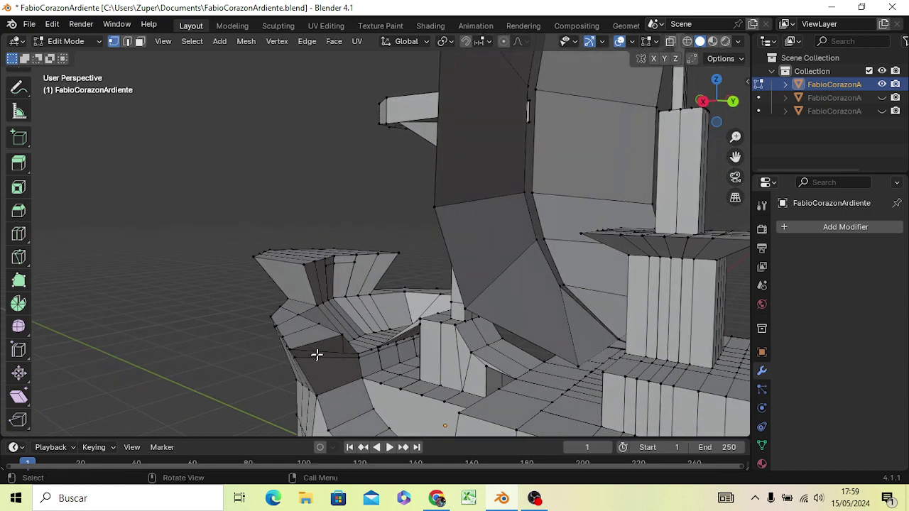
Extrude both bow rim edges about 7.8 m along global Y from the top view.
{"action": "key", "text": "3"}
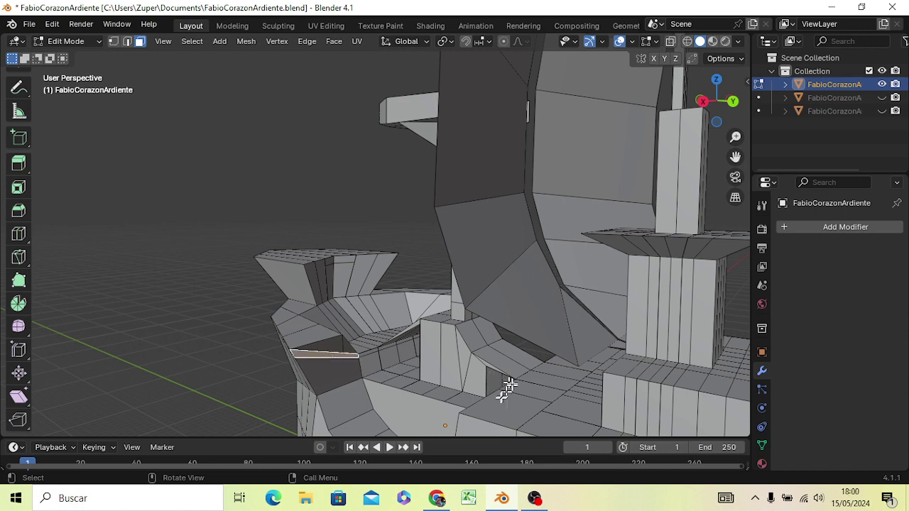
{"action": "mouse_move", "coordinate": [507, 385]}
{"action": "middle_mouse_down"}
{"action": "mouse_move", "coordinate": [355, 389]}
{"action": "mouse_move", "coordinate": [358, 377]}
{"action": "middle_mouse_up"}
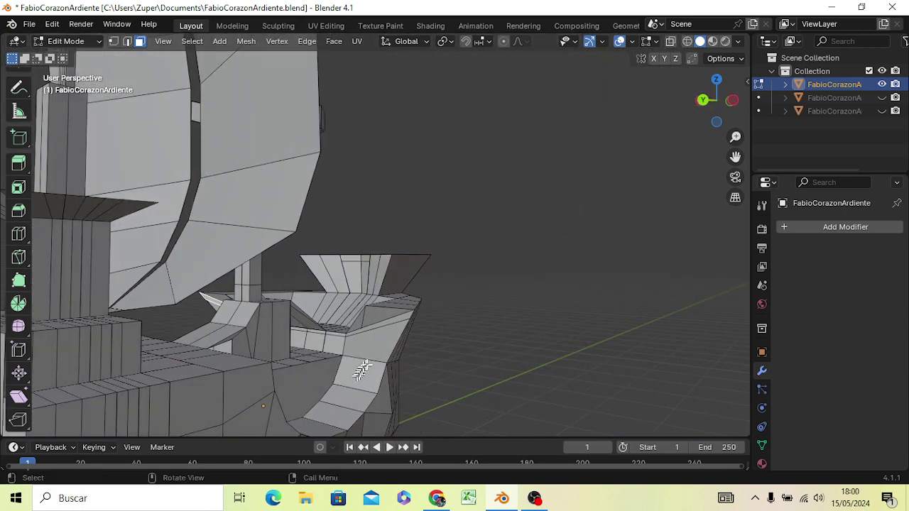
{"action": "left_click", "coordinate": [384, 325], "text": "shift"}
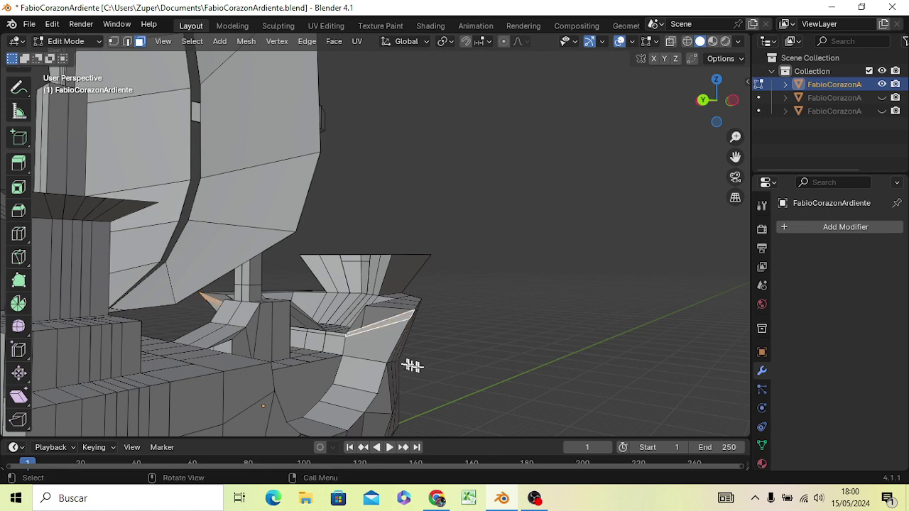
{"action": "middle_click_drag", "start_coordinate": [432, 369], "coordinate": [463, 371]}
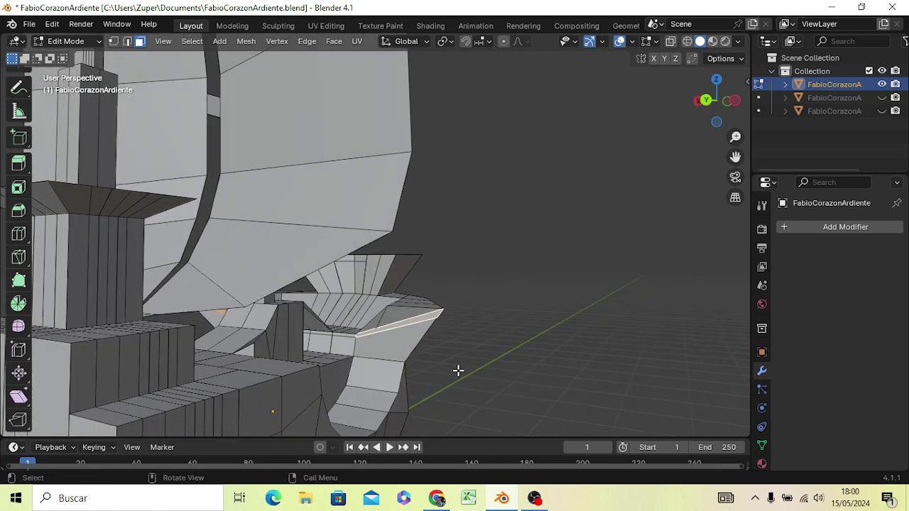
{"action": "key", "text": "KP_7"}
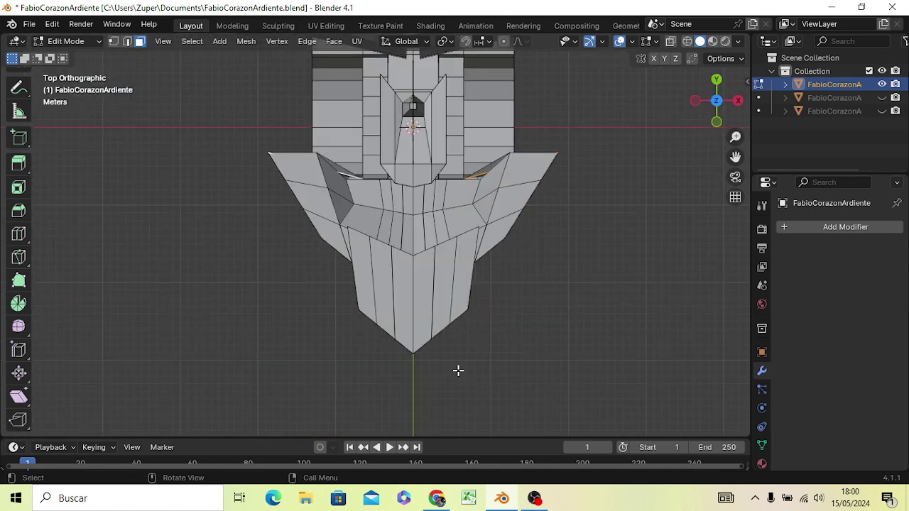
{"action": "key", "text": "g"}
{"action": "key", "text": "z"}
{"action": "key", "text": "z"}
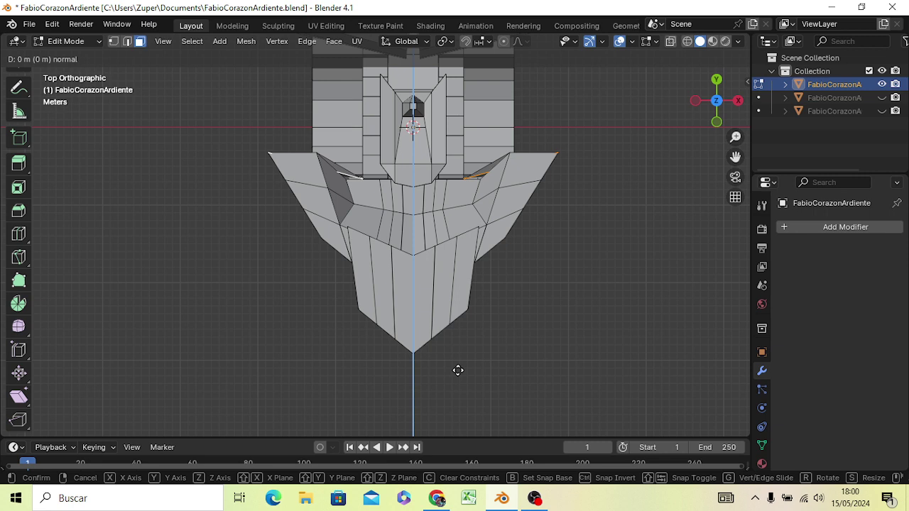
{"action": "key", "text": "y"}
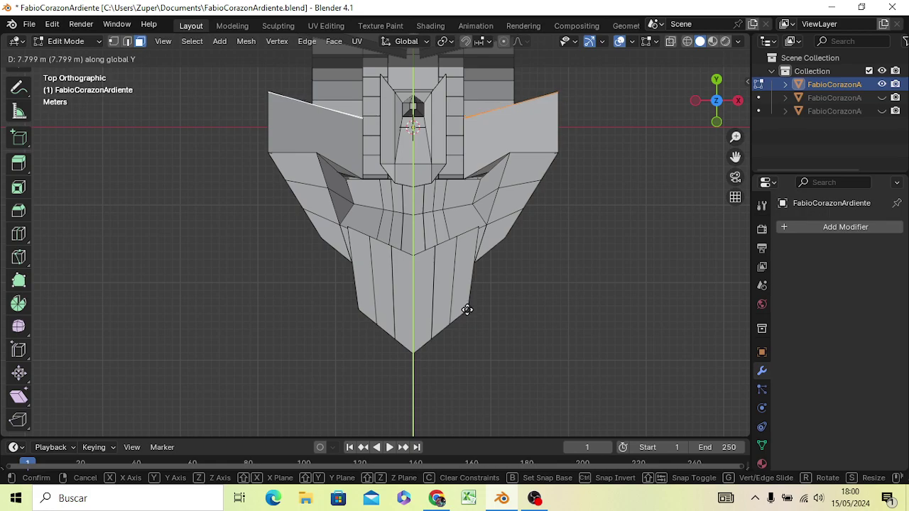
{"action": "left_click", "coordinate": [466, 310]}
{"action": "mouse_move", "coordinate": [629, 392]}
{"action": "middle_mouse_down"}
{"action": "mouse_move", "coordinate": [495, 348]}
{"action": "mouse_move", "coordinate": [446, 274]}
{"action": "mouse_move", "coordinate": [416, 203]}
{"action": "mouse_move", "coordinate": [406, 205]}
{"action": "middle_mouse_up"}
{"action": "scroll", "coordinate": [410, 210], "scroll_direction": "up", "scroll_amount": 2}
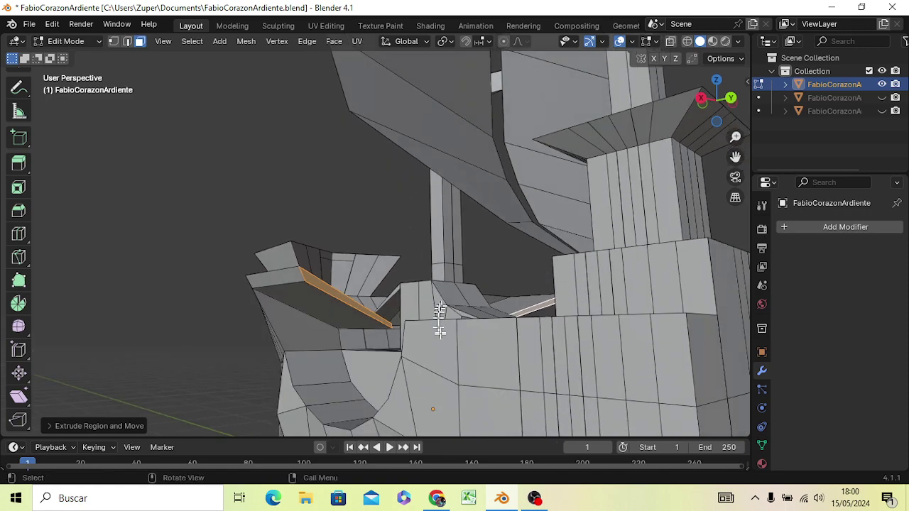
With the pivot set to Active Element, scale the wing piece to about 0.65.
{"action": "mouse_move", "coordinate": [436, 308]}
{"action": "middle_mouse_down"}
{"action": "mouse_move", "coordinate": [508, 320]}
{"action": "mouse_move", "coordinate": [490, 325]}
{"action": "mouse_move", "coordinate": [495, 346]}
{"action": "middle_mouse_up"}
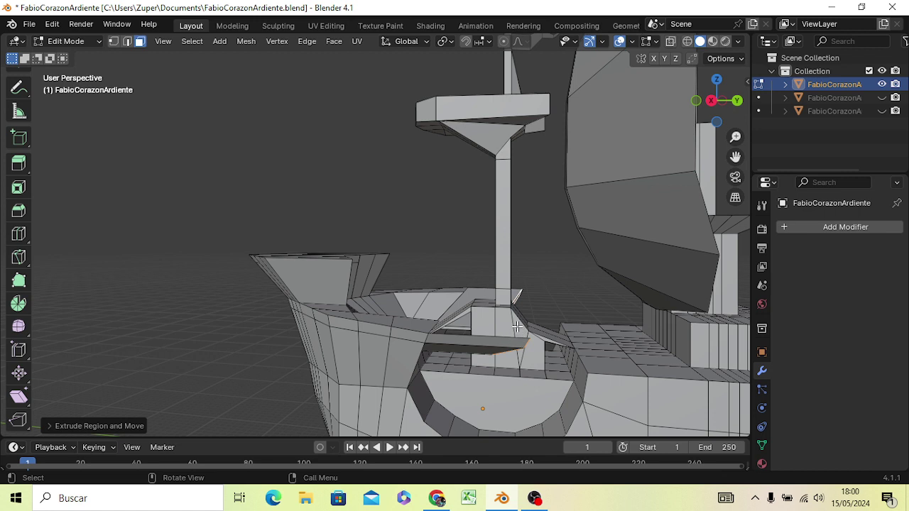
{"action": "left_click", "coordinate": [451, 42]}
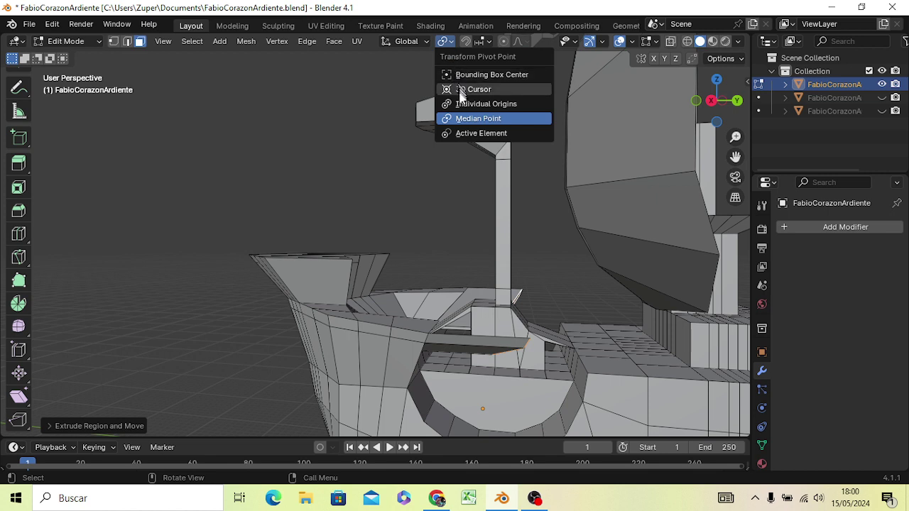
{"action": "left_click", "coordinate": [465, 134]}
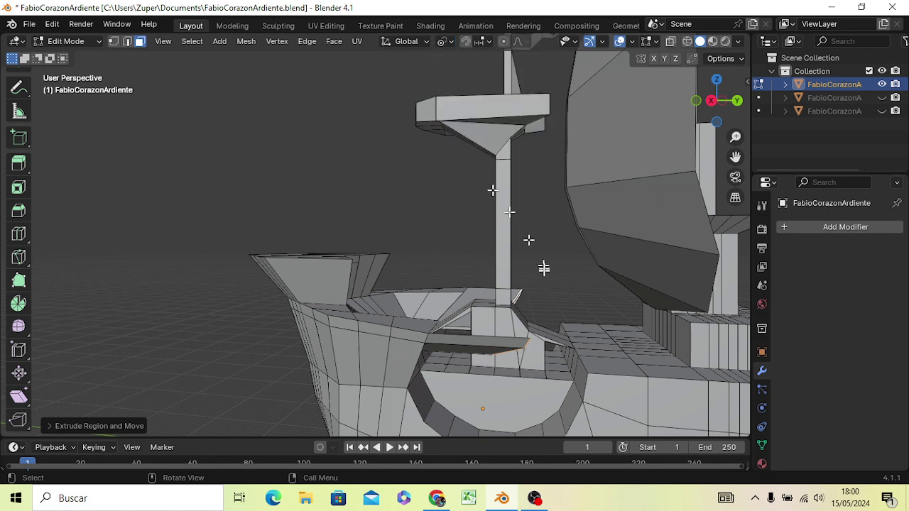
{"action": "key", "text": "s"}
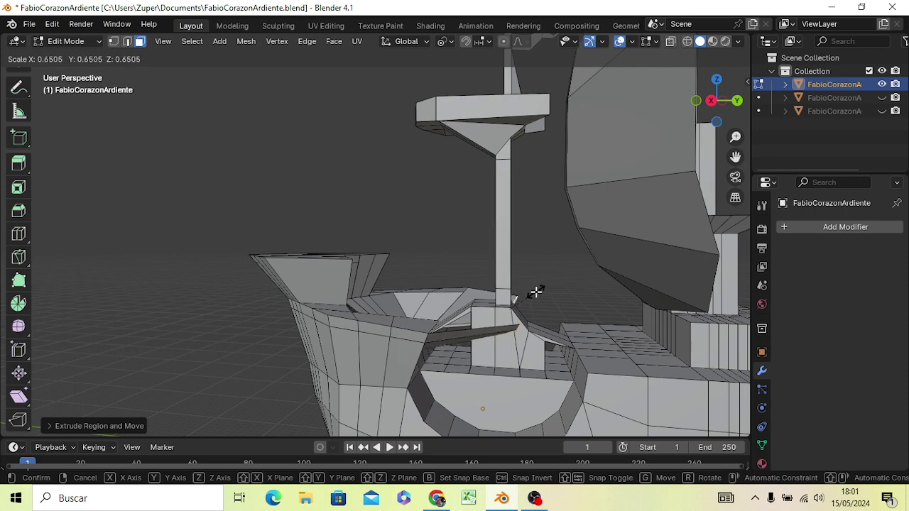
{"action": "left_click", "coordinate": [536, 293]}
With the pivot on Bounding Box Center, scale the side wing faces to about 0.56.
{"action": "middle_click_drag", "start_coordinate": [552, 309], "coordinate": [456, 345]}
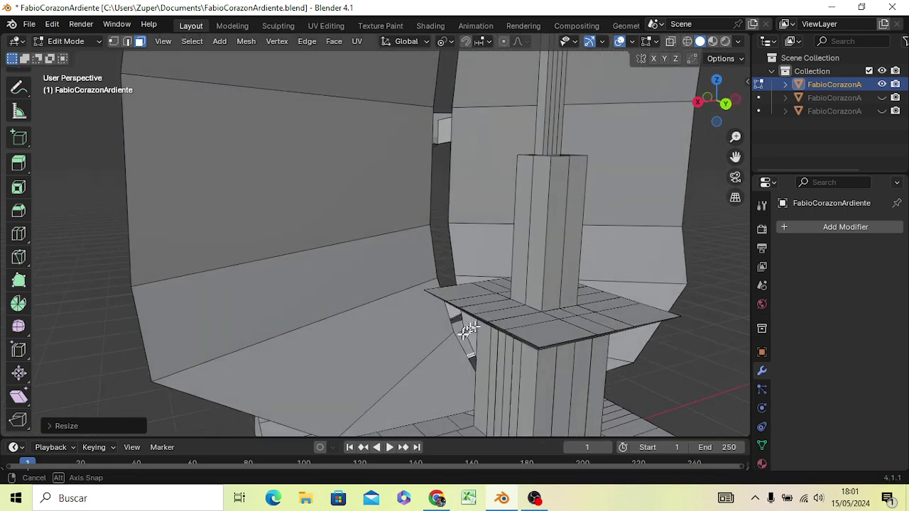
{"action": "scroll", "coordinate": [445, 324], "scroll_direction": "down", "scroll_amount": 4}
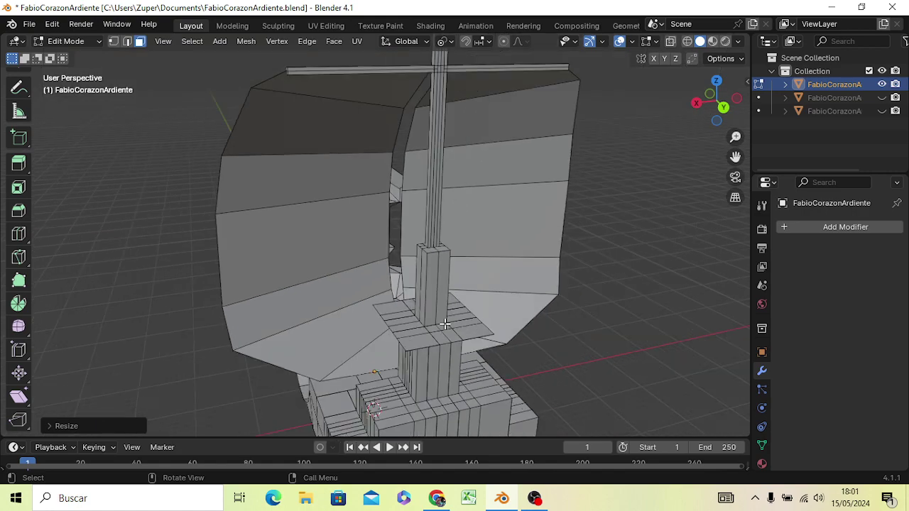
{"action": "mouse_move", "coordinate": [445, 320]}
{"action": "middle_mouse_down"}
{"action": "mouse_move", "coordinate": [402, 75]}
{"action": "mouse_move", "coordinate": [411, 55]}
{"action": "middle_mouse_up"}
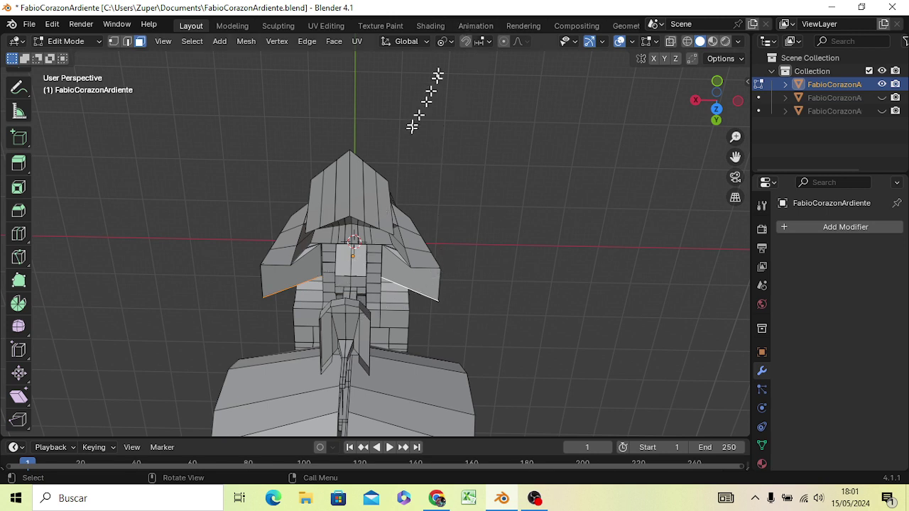
{"action": "left_click", "coordinate": [448, 43]}
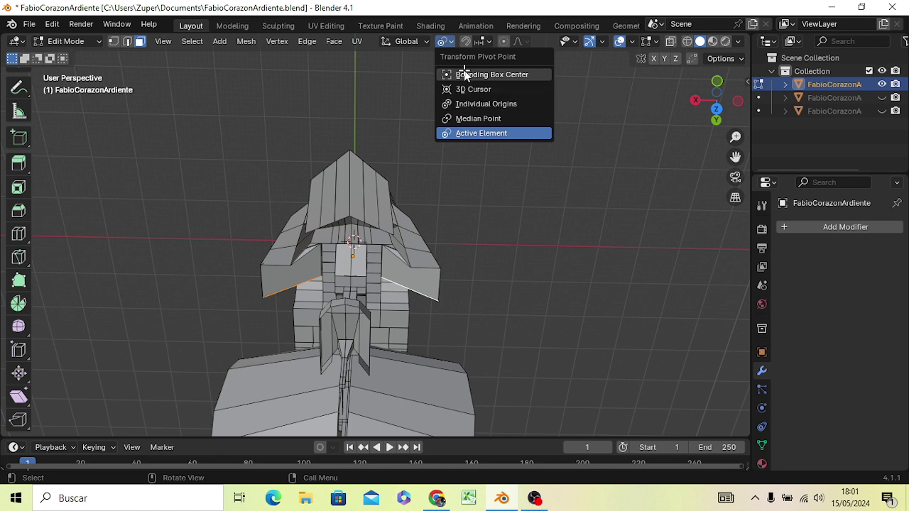
{"action": "left_click", "coordinate": [462, 75]}
{"action": "key", "text": "s"}
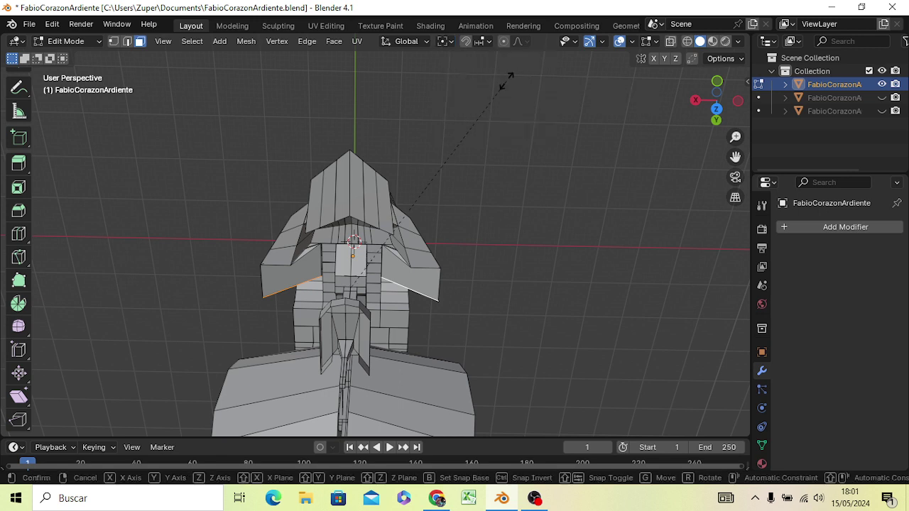
{"action": "left_click", "coordinate": [434, 162]}
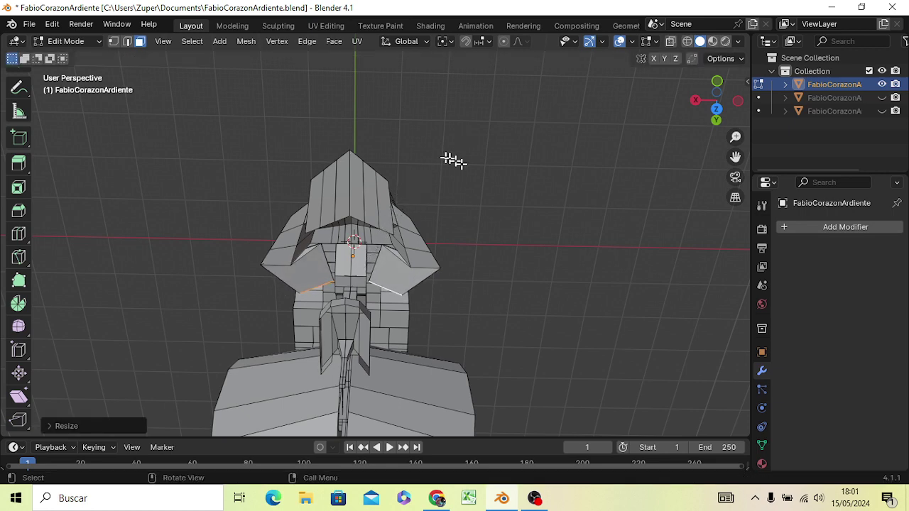
{"action": "mouse_move", "coordinate": [453, 160]}
{"action": "middle_mouse_down"}
{"action": "mouse_move", "coordinate": [547, 139]}
{"action": "mouse_move", "coordinate": [442, 45]}
{"action": "mouse_move", "coordinate": [462, 355]}
{"action": "mouse_move", "coordinate": [584, 375]}
{"action": "mouse_move", "coordinate": [515, 420]}
{"action": "mouse_move", "coordinate": [442, 361]}
{"action": "mouse_move", "coordinate": [459, 357]}
{"action": "mouse_move", "coordinate": [416, 378]}
{"action": "mouse_move", "coordinate": [594, 388]}
{"action": "mouse_move", "coordinate": [294, 382]}
{"action": "mouse_move", "coordinate": [289, 406]}
{"action": "mouse_move", "coordinate": [288, 377]}
{"action": "mouse_move", "coordinate": [278, 376]}
{"action": "mouse_move", "coordinate": [371, 375]}
{"action": "mouse_move", "coordinate": [348, 376]}
{"action": "mouse_move", "coordinate": [363, 371]}
{"action": "middle_mouse_up"}
Undo the last wing resize, then move the wing's outer edge 2.6 m along Y.
{"action": "key", "text": "KP_3"}
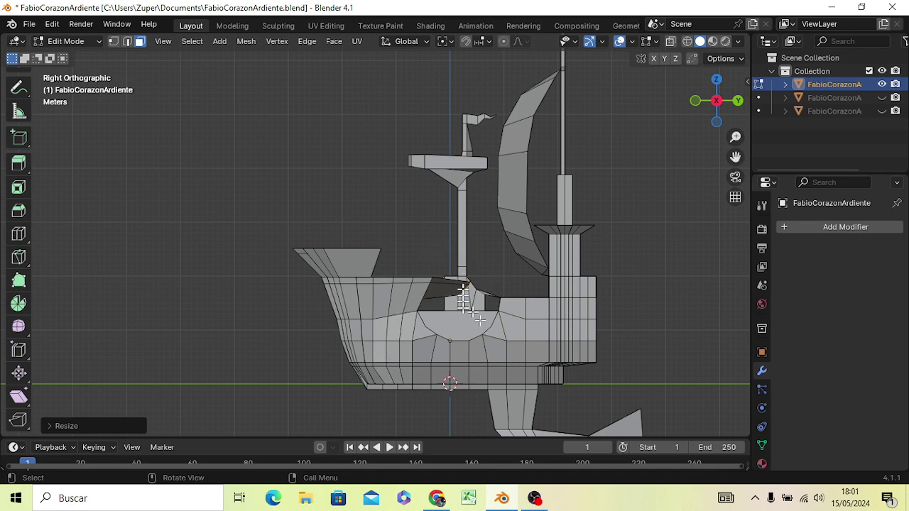
{"action": "middle_click_drag", "start_coordinate": [489, 310], "coordinate": [523, 384]}
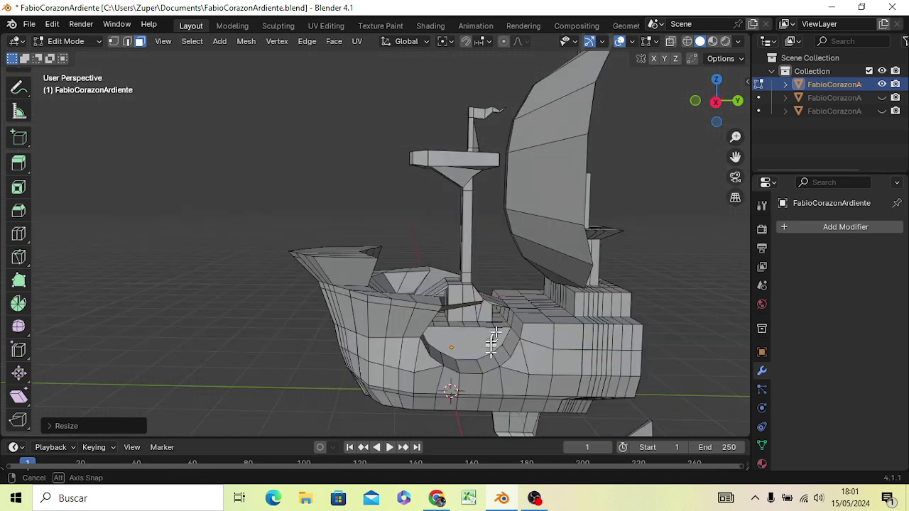
{"action": "key", "text": "ctrl+z"}
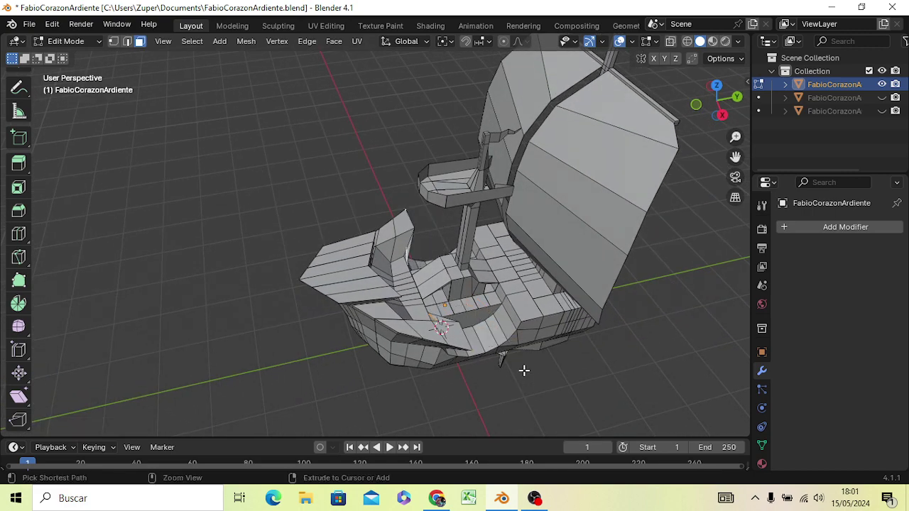
{"action": "mouse_move", "coordinate": [523, 370]}
{"action": "middle_mouse_down"}
{"action": "mouse_move", "coordinate": [418, 355]}
{"action": "mouse_move", "coordinate": [268, 302]}
{"action": "middle_mouse_up"}
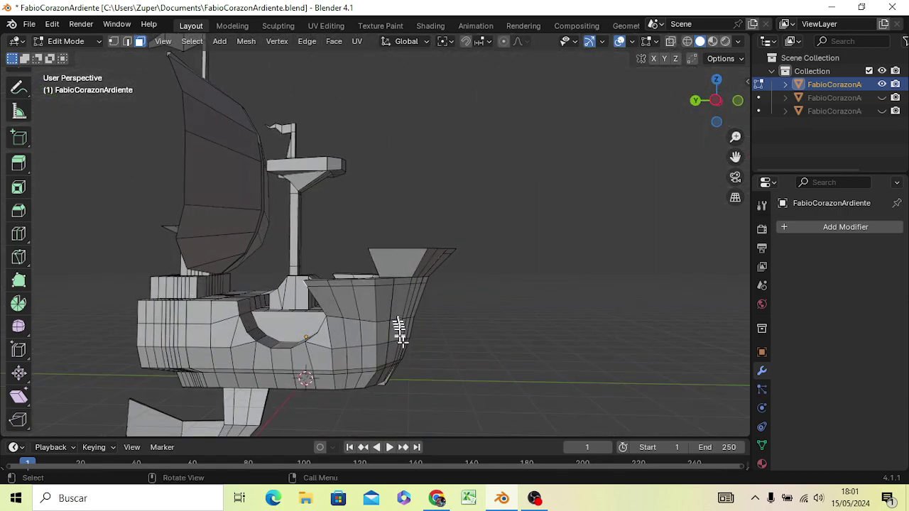
{"action": "middle_click_drag", "start_coordinate": [398, 325], "coordinate": [466, 341]}
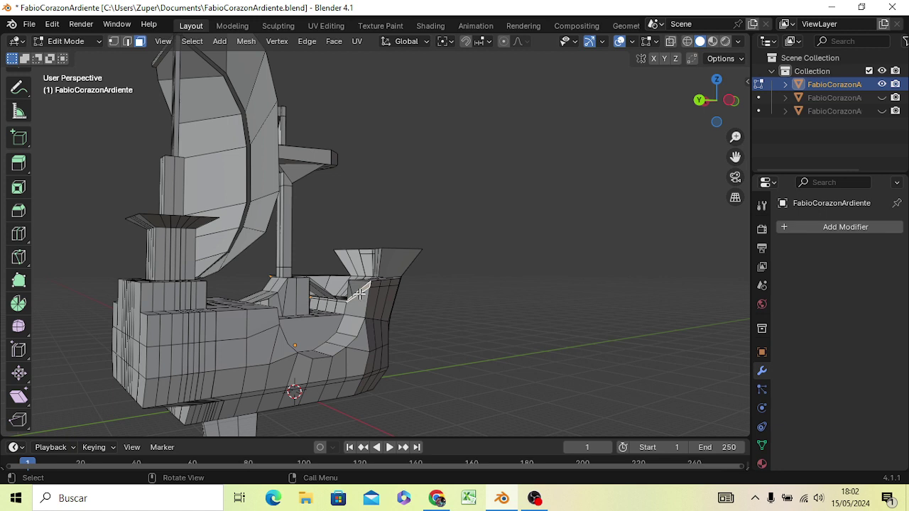
{"action": "key", "text": "g"}
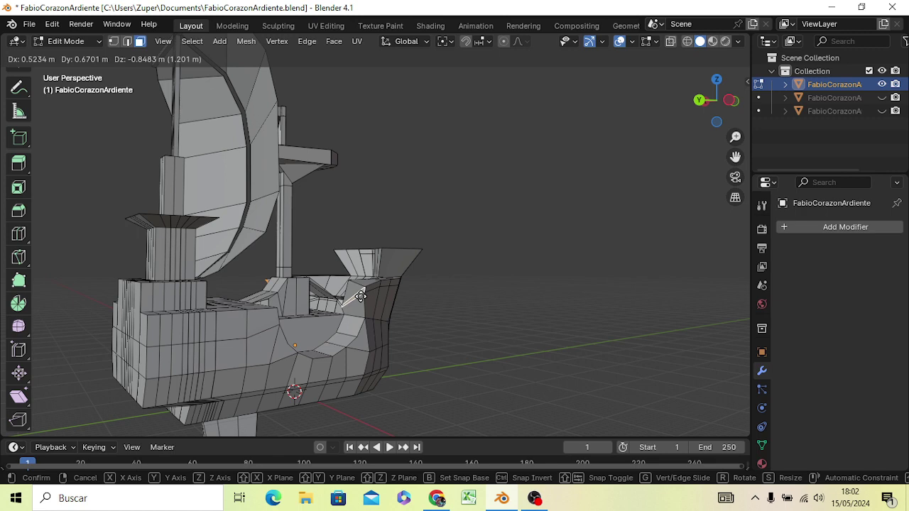
{"action": "key", "text": "y"}
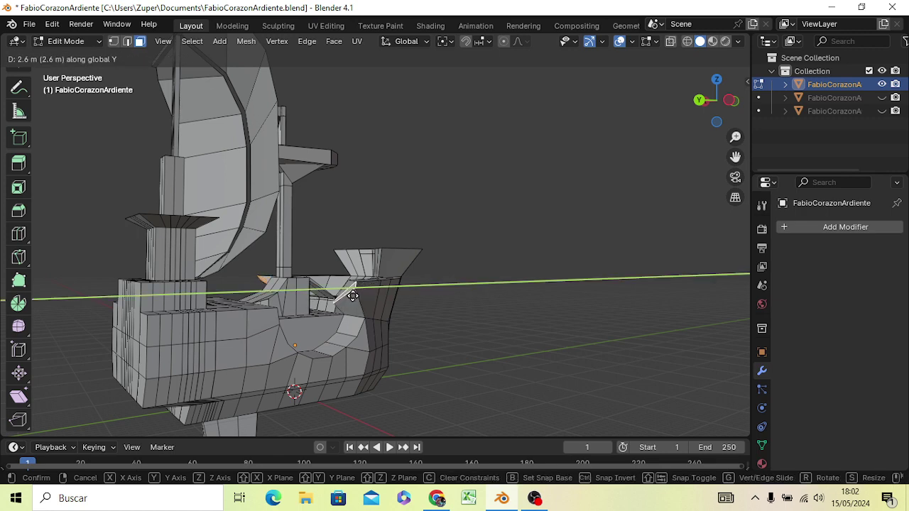
{"action": "left_click", "coordinate": [355, 296]}
{"action": "mouse_move", "coordinate": [413, 334]}
{"action": "middle_mouse_down"}
{"action": "mouse_move", "coordinate": [632, 360]}
{"action": "mouse_move", "coordinate": [533, 351]}
{"action": "mouse_move", "coordinate": [548, 343]}
{"action": "middle_mouse_up"}
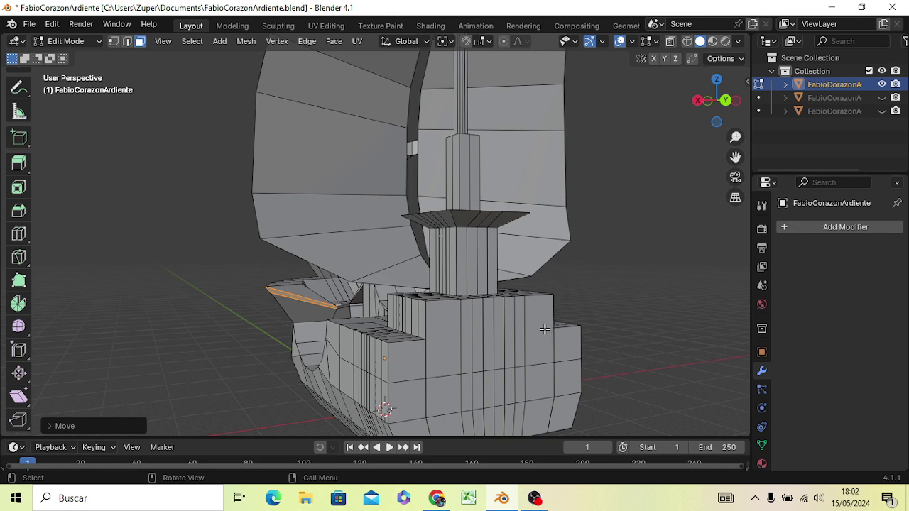
Try rescaling the wing edge, then undo the resize.
{"action": "key", "text": "s"}
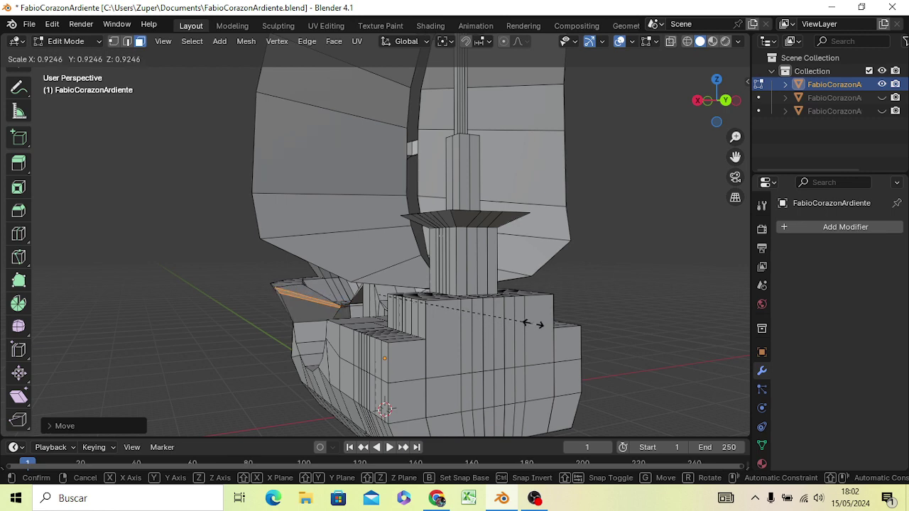
{"action": "left_click", "coordinate": [543, 324]}
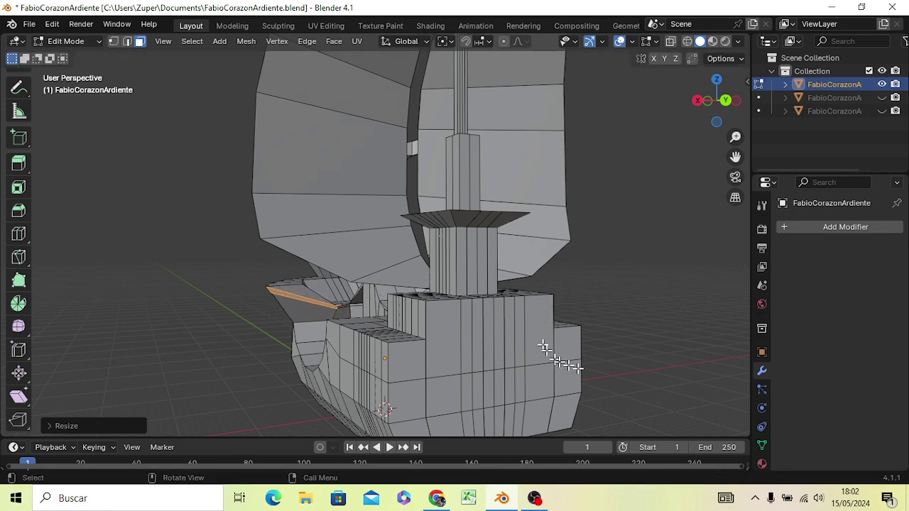
{"action": "middle_click_drag", "start_coordinate": [568, 365], "coordinate": [527, 379]}
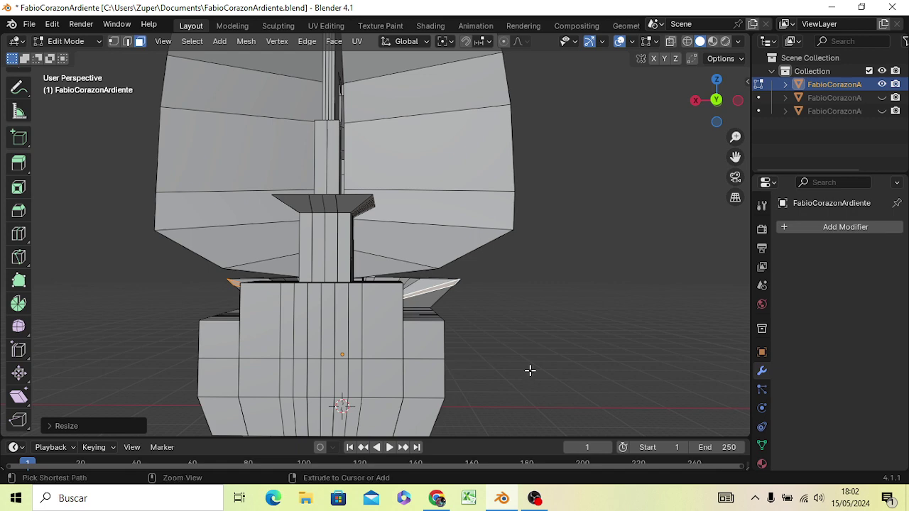
{"action": "key", "text": "ctrl+z"}
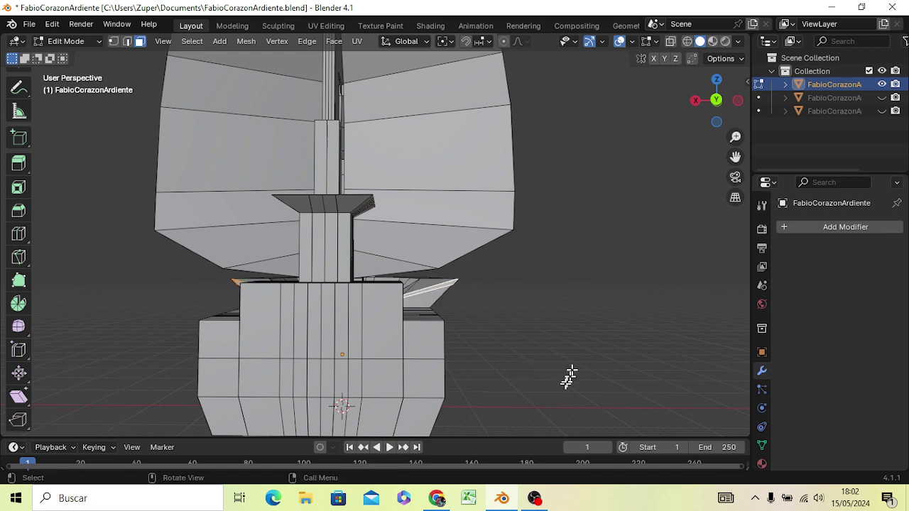
From a front view, add the small face at the bow tip to the selection.
{"action": "mouse_move", "coordinate": [568, 375]}
{"action": "middle_mouse_down"}
{"action": "mouse_move", "coordinate": [517, 379]}
{"action": "mouse_move", "coordinate": [425, 341]}
{"action": "mouse_move", "coordinate": [458, 377]}
{"action": "mouse_move", "coordinate": [407, 400]}
{"action": "mouse_move", "coordinate": [416, 384]}
{"action": "mouse_move", "coordinate": [290, 361]}
{"action": "mouse_move", "coordinate": [353, 391]}
{"action": "middle_mouse_up"}
{"action": "mouse_move", "coordinate": [485, 349]}
{"action": "middle_mouse_down"}
{"action": "mouse_move", "coordinate": [473, 345]}
{"action": "mouse_move", "coordinate": [428, 373]}
{"action": "mouse_move", "coordinate": [437, 352]}
{"action": "mouse_move", "coordinate": [511, 365]}
{"action": "mouse_move", "coordinate": [519, 349]}
{"action": "middle_mouse_up"}
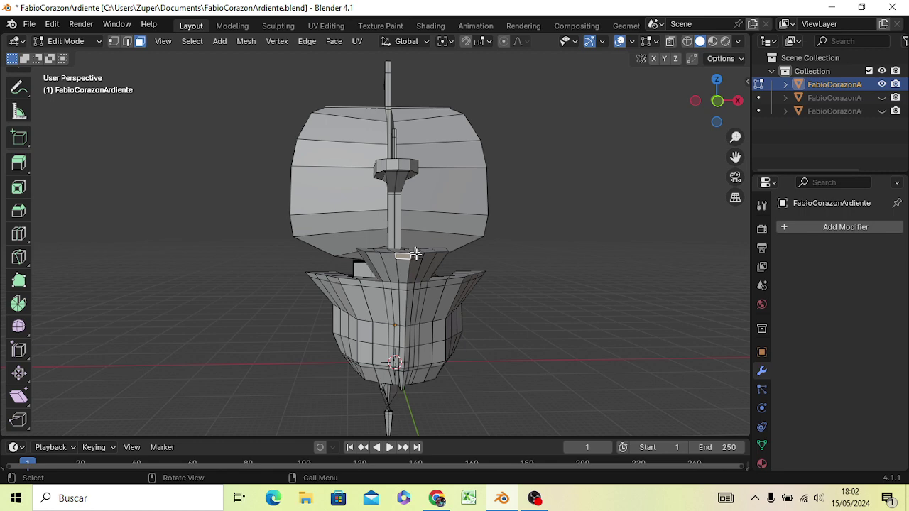
{"action": "left_click", "coordinate": [420, 257], "text": "shift"}
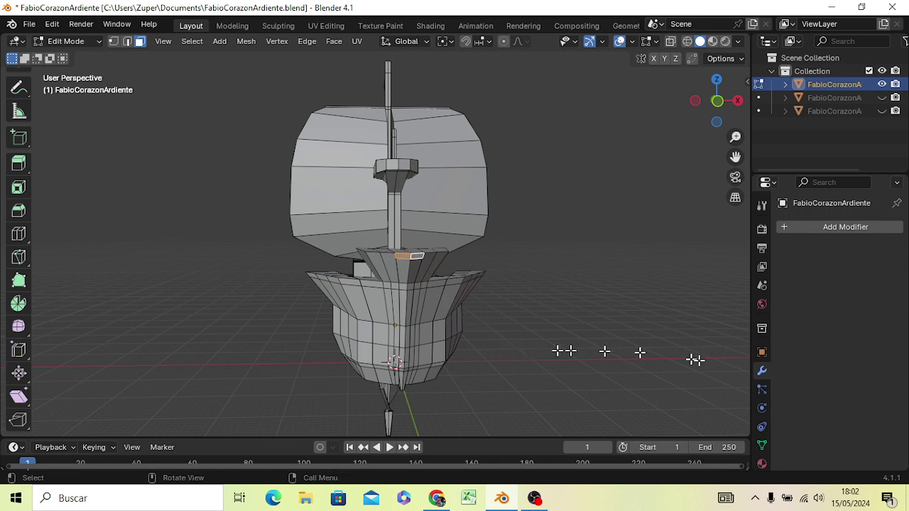
{"action": "middle_click_drag", "start_coordinate": [693, 357], "coordinate": [540, 371]}
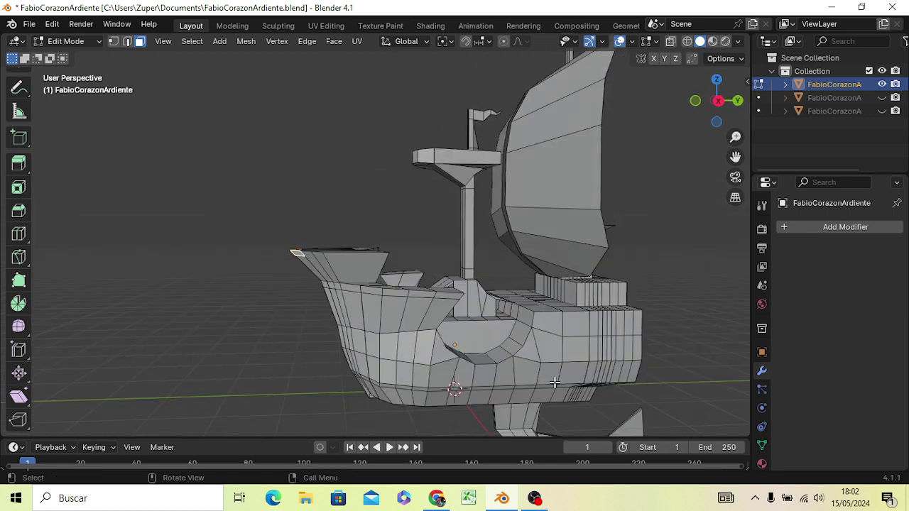
In Right Orthographic view, extrude the bow-tip face 12.1 m forward along Y.
{"action": "mouse_move", "coordinate": [554, 383]}
{"action": "middle_mouse_down"}
{"action": "mouse_move", "coordinate": [544, 412]}
{"action": "mouse_move", "coordinate": [520, 383]}
{"action": "middle_mouse_up"}
{"action": "key", "text": "KP_3"}
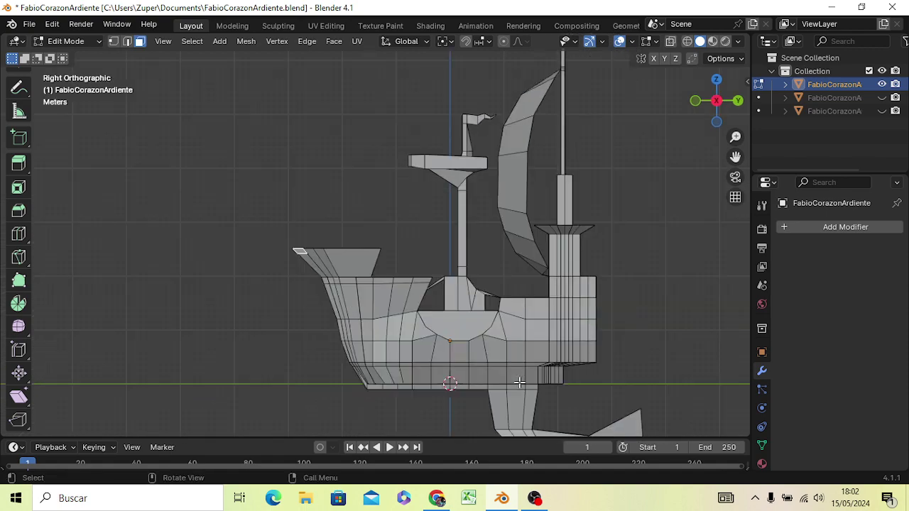
{"action": "key", "text": "g"}
{"action": "key", "text": "z"}
{"action": "key", "text": "z"}
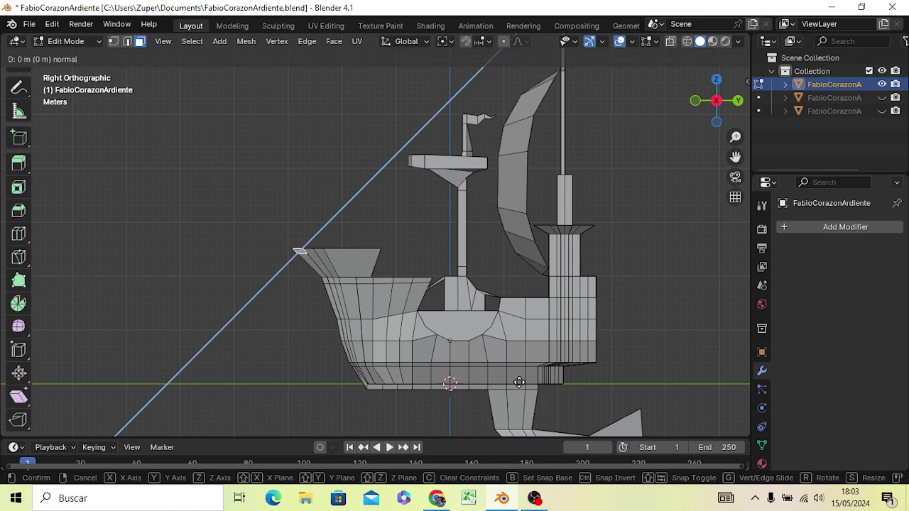
{"action": "key", "text": "y"}
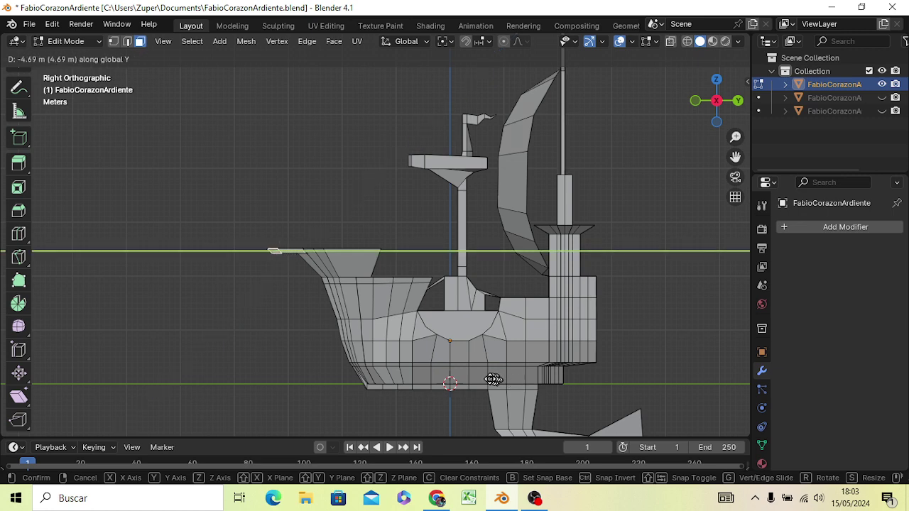
{"action": "left_click", "coordinate": [454, 375]}
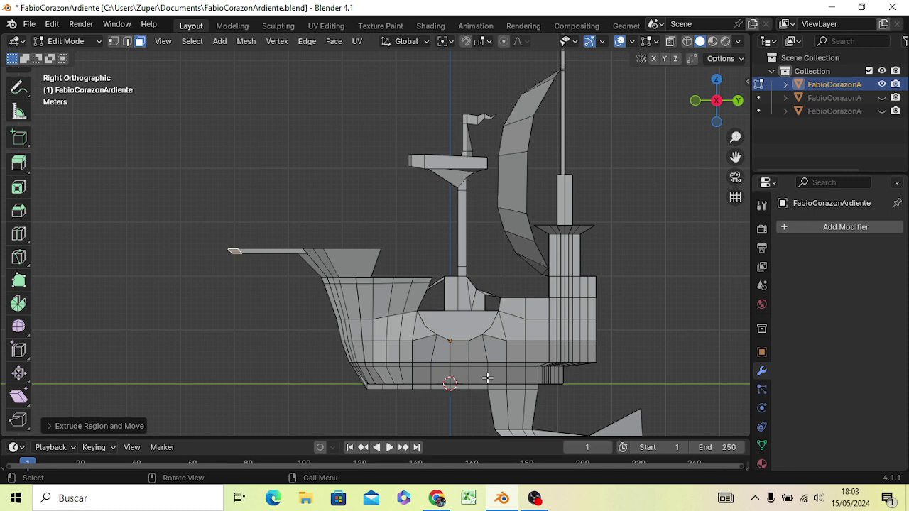
Raise the spike's tip 7.282 m along Z so the bowsprit angles upward.
{"action": "key", "text": "e"}
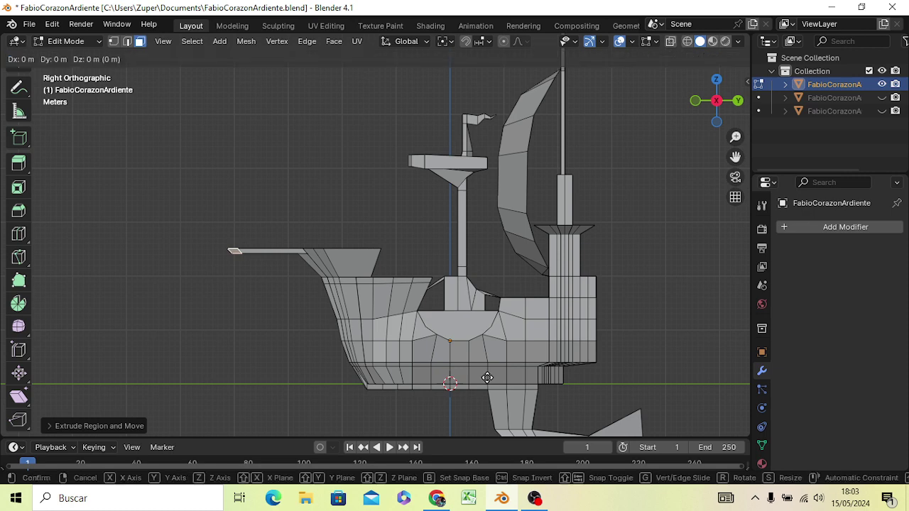
{"action": "key", "text": "z"}
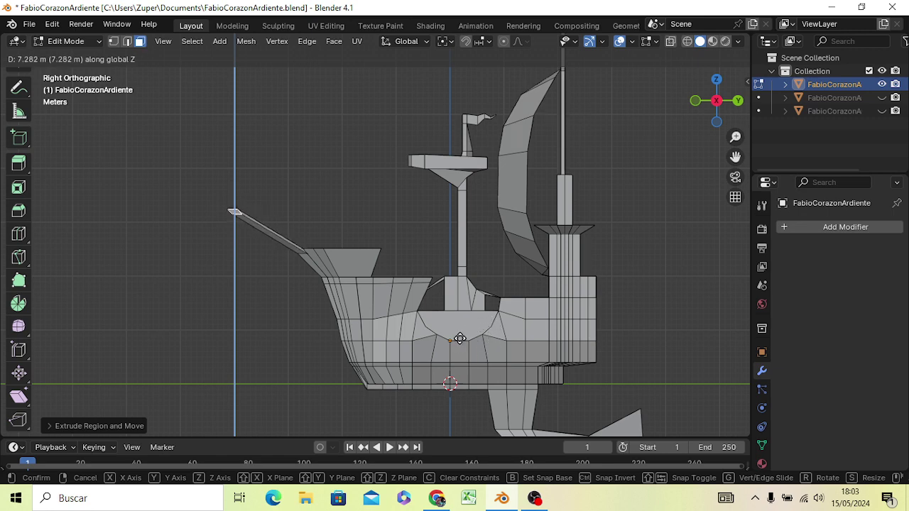
{"action": "left_click", "coordinate": [460, 338]}
{"action": "mouse_move", "coordinate": [483, 349]}
{"action": "middle_mouse_down"}
{"action": "mouse_move", "coordinate": [594, 387]}
{"action": "mouse_move", "coordinate": [600, 398]}
{"action": "mouse_move", "coordinate": [635, 398]}
{"action": "mouse_move", "coordinate": [623, 400]}
{"action": "middle_mouse_up"}
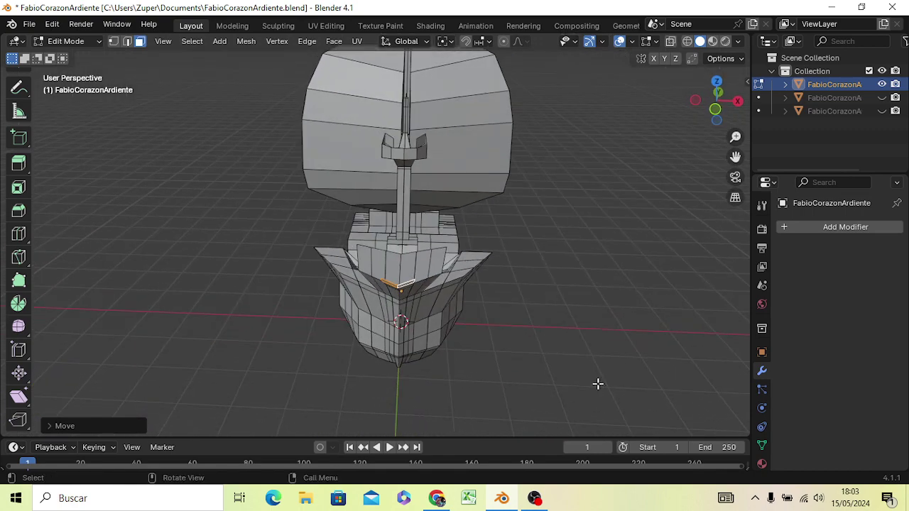
Scale the bowsprit's tip down to a sharp point.
{"action": "key", "text": "s"}
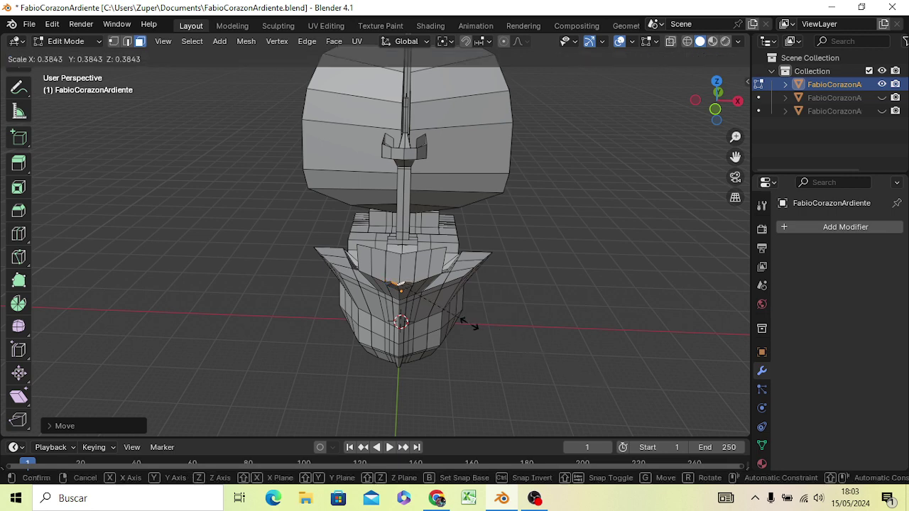
{"action": "left_click", "coordinate": [410, 294]}
{"action": "middle_click_drag", "start_coordinate": [451, 323], "coordinate": [347, 330]}
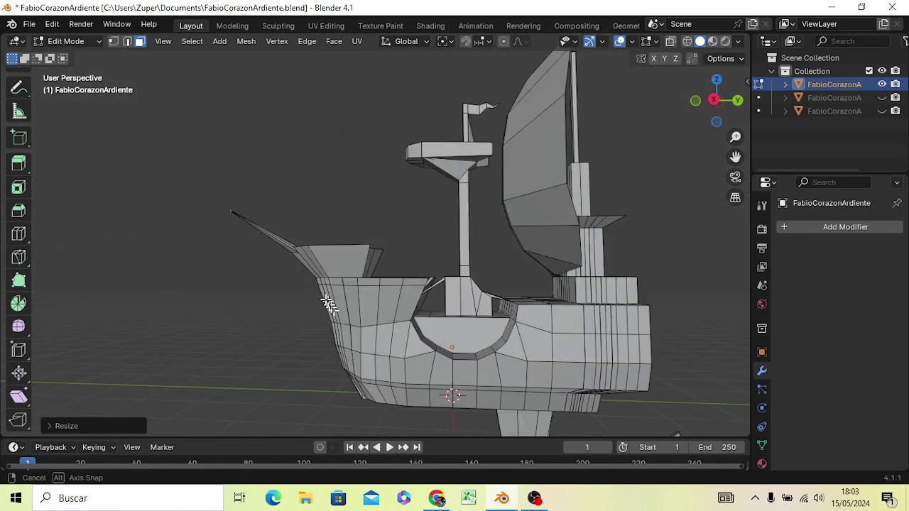
{"action": "middle_click_drag", "start_coordinate": [348, 330], "coordinate": [325, 302]}
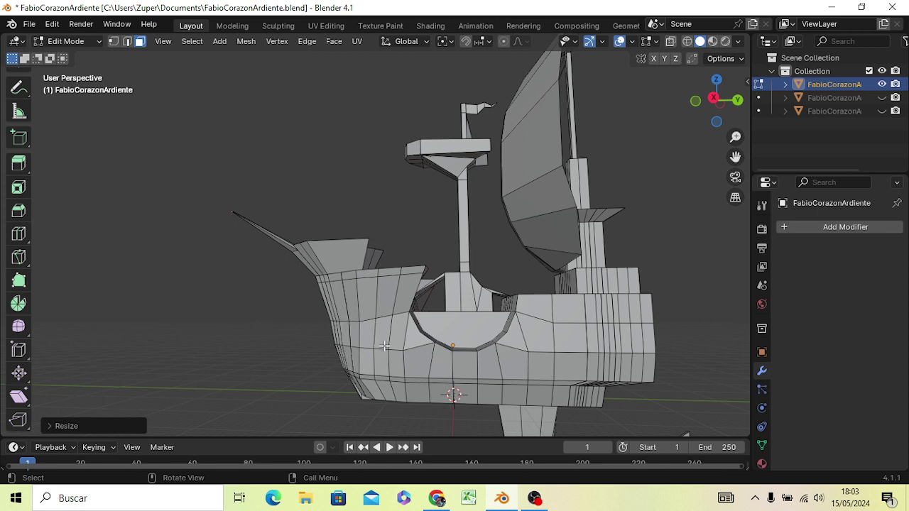
In side view, raise the bowsprit vertex along Z and push the tip further forward along Y.
{"action": "key", "text": "KP_3"}
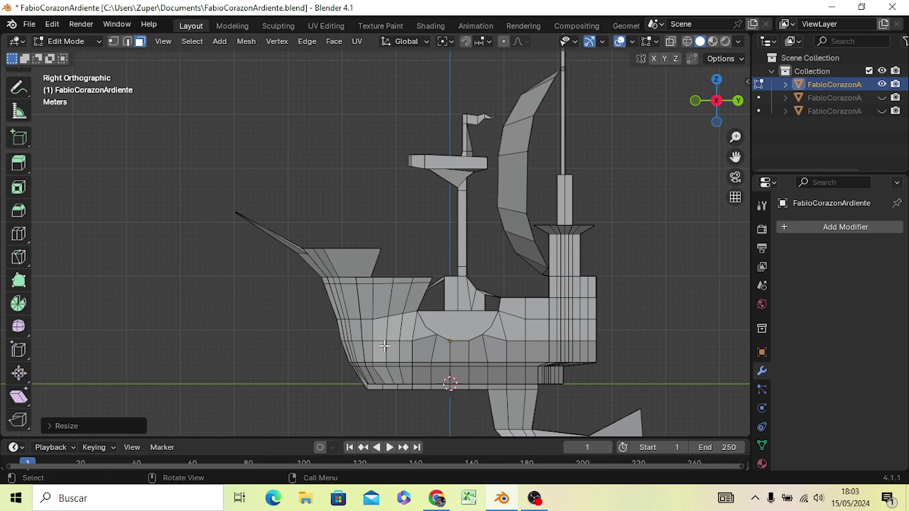
{"action": "key", "text": "g"}
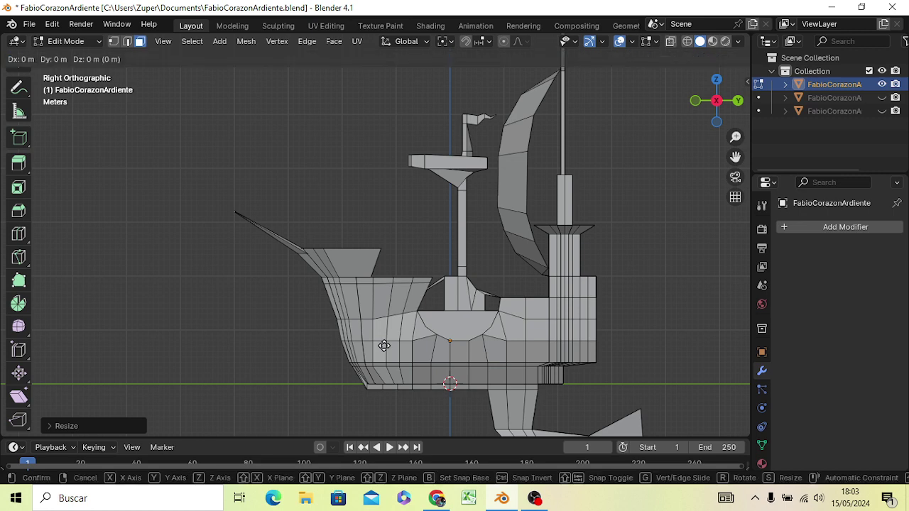
{"action": "key", "text": "z"}
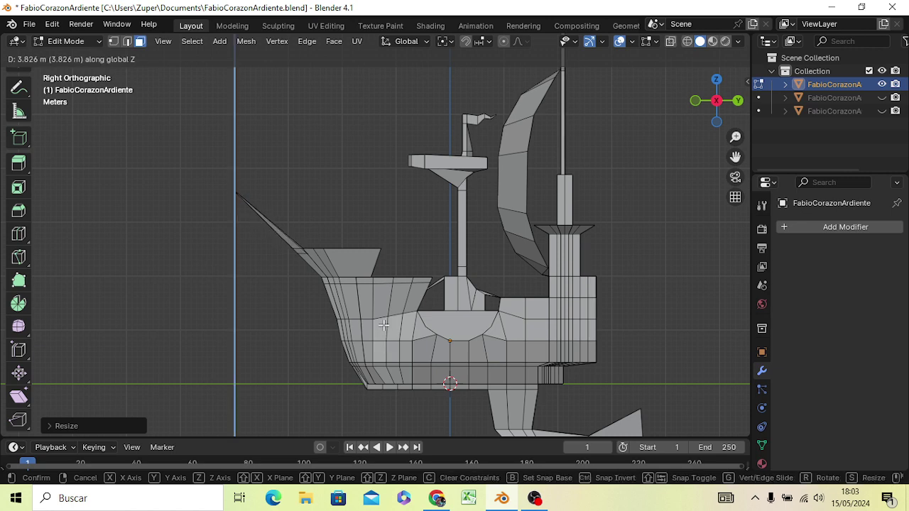
{"action": "left_click", "coordinate": [383, 324]}
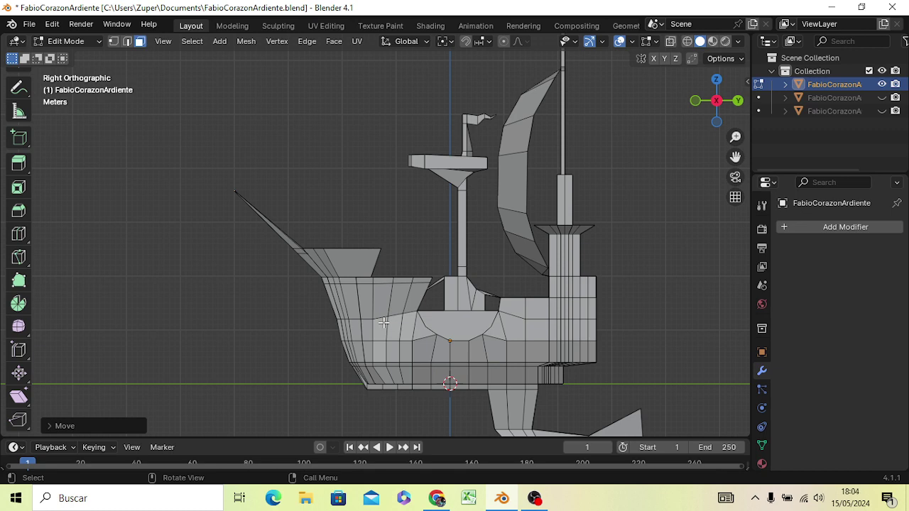
{"action": "key", "text": "g"}
{"action": "key", "text": "y"}
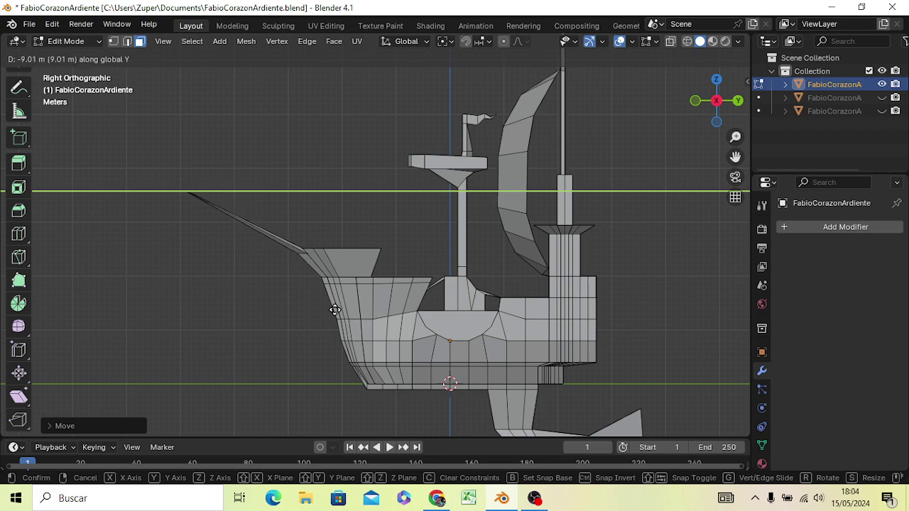
{"action": "left_click", "coordinate": [334, 310]}
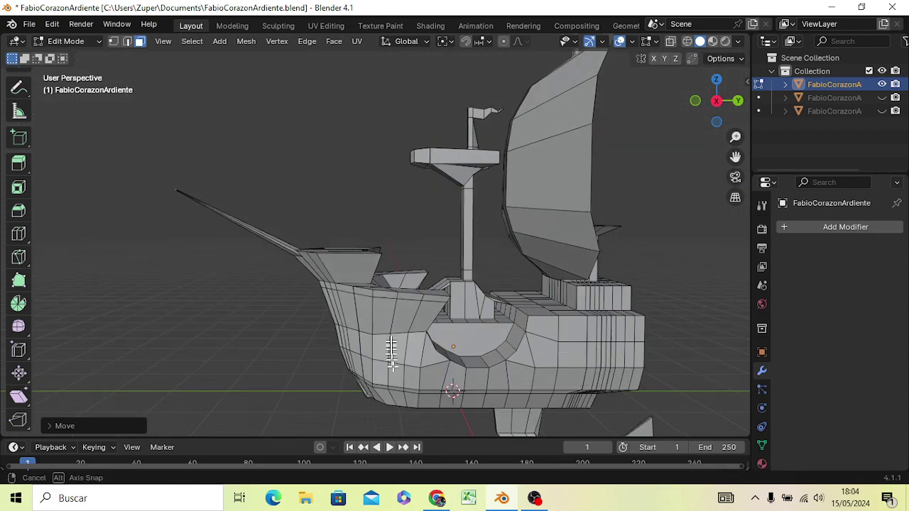
{"action": "mouse_move", "coordinate": [341, 315]}
{"action": "middle_mouse_down"}
{"action": "mouse_move", "coordinate": [495, 56]}
{"action": "mouse_move", "coordinate": [512, 345]}
{"action": "mouse_move", "coordinate": [649, 338]}
{"action": "mouse_move", "coordinate": [554, 389]}
{"action": "mouse_move", "coordinate": [483, 396]}
{"action": "mouse_move", "coordinate": [471, 355]}
{"action": "mouse_move", "coordinate": [483, 365]}
{"action": "mouse_move", "coordinate": [522, 364]}
{"action": "mouse_move", "coordinate": [514, 330]}
{"action": "middle_mouse_up"}
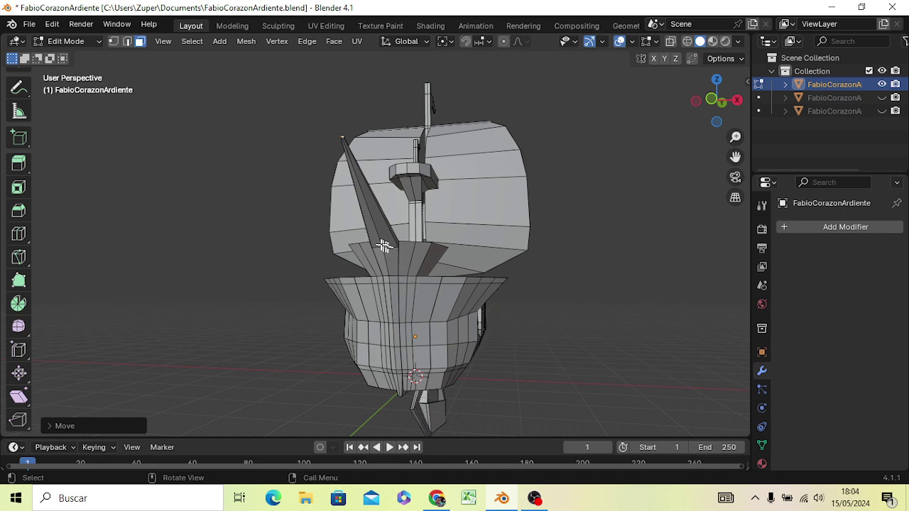
{"action": "mouse_move", "coordinate": [386, 296]}
{"action": "middle_mouse_down"}
{"action": "mouse_move", "coordinate": [371, 315]}
{"action": "mouse_move", "coordinate": [278, 306]}
{"action": "mouse_move", "coordinate": [289, 291]}
{"action": "mouse_move", "coordinate": [287, 312]}
{"action": "mouse_move", "coordinate": [358, 300]}
{"action": "mouse_move", "coordinate": [405, 278]}
{"action": "mouse_move", "coordinate": [416, 244]}
{"action": "middle_mouse_up"}
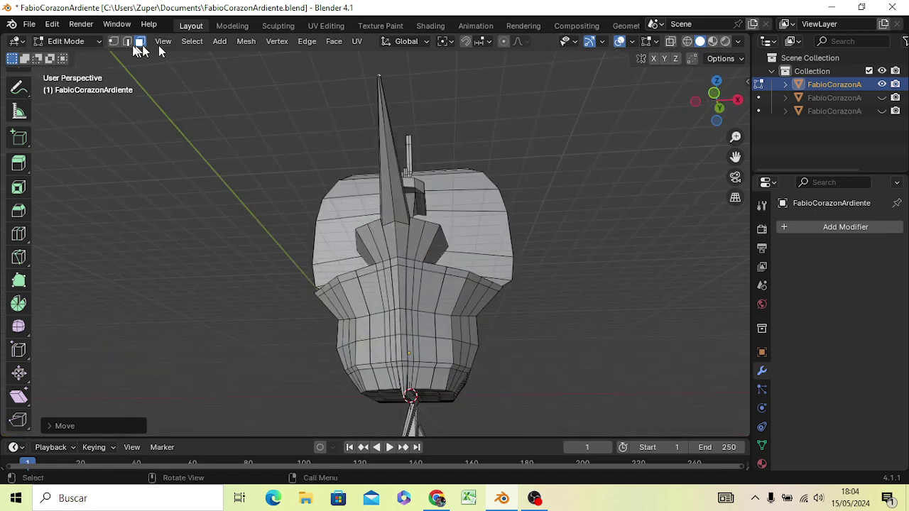
In edge mode, clear the selection and pick the three bow front edges.
{"action": "left_click", "coordinate": [129, 44]}
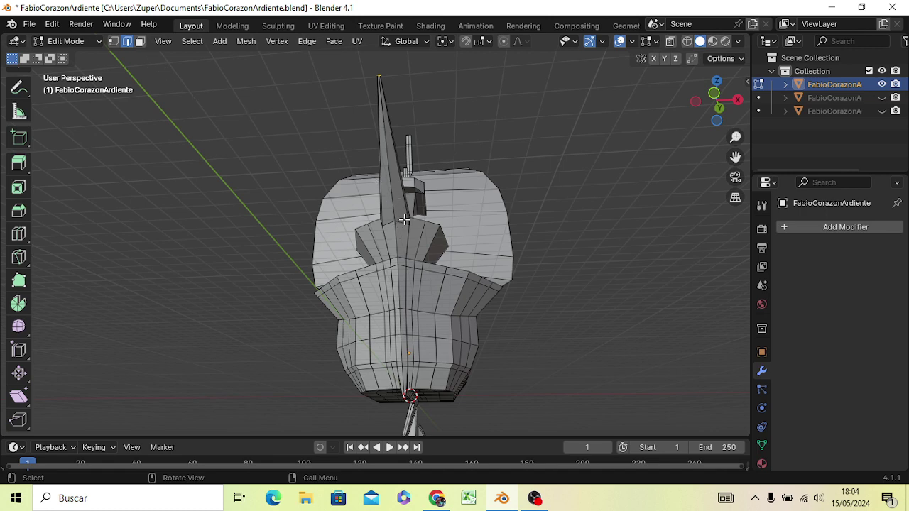
{"action": "key", "text": "alt+a"}
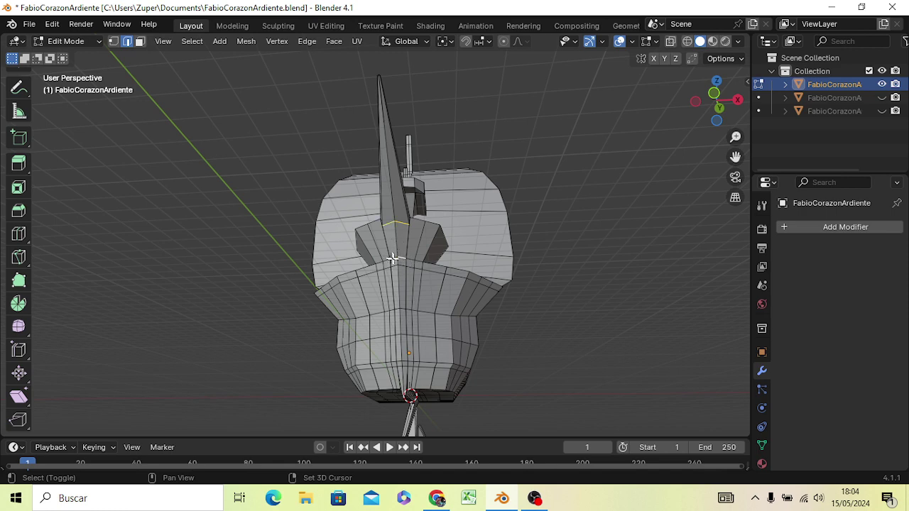
{"action": "left_click", "coordinate": [396, 260], "text": "shift"}
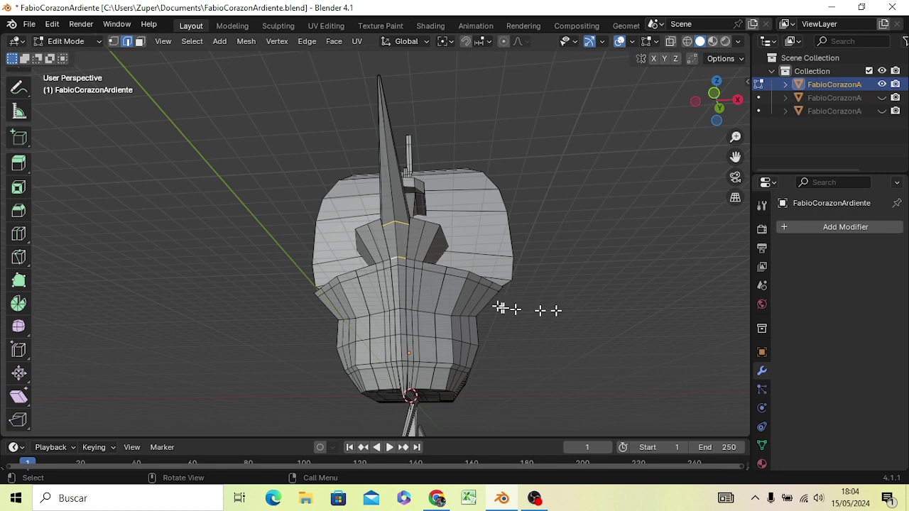
{"action": "left_click", "coordinate": [398, 267], "text": "shift"}
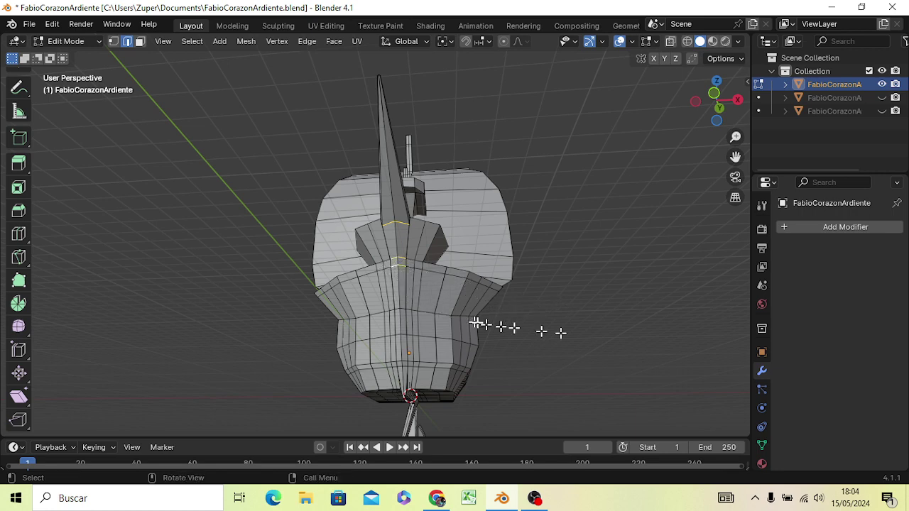
{"action": "left_click", "coordinate": [395, 313], "text": "shift"}
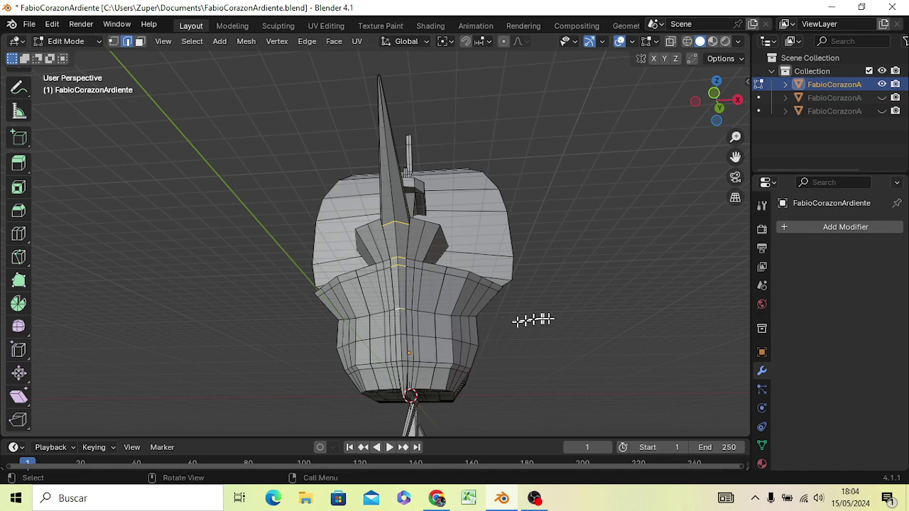
Move the bow edges forward along Y, then scale them inward to about 0.74.
{"action": "key", "text": "KP_3"}
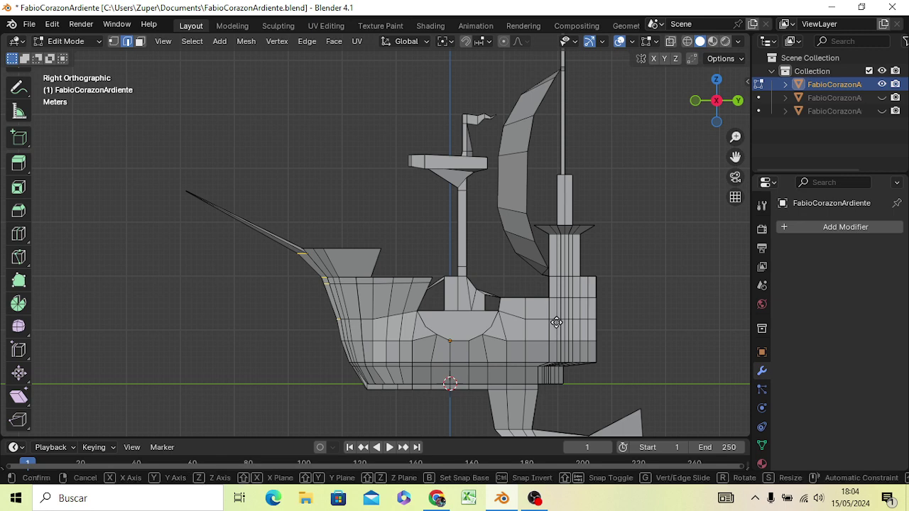
{"action": "key", "text": "g"}
{"action": "key", "text": "y"}
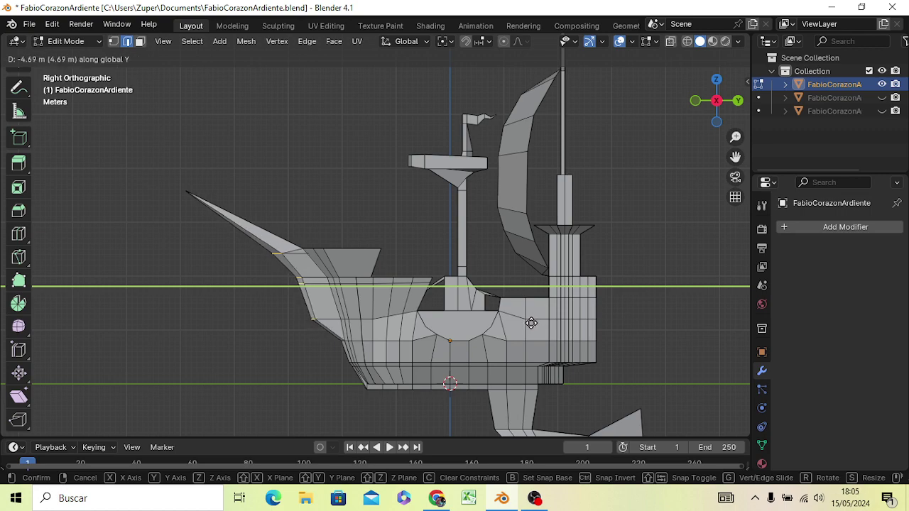
{"action": "left_click", "coordinate": [531, 324]}
{"action": "mouse_move", "coordinate": [545, 328]}
{"action": "middle_mouse_down"}
{"action": "mouse_move", "coordinate": [655, 355]}
{"action": "mouse_move", "coordinate": [689, 315]}
{"action": "mouse_move", "coordinate": [712, 362]}
{"action": "mouse_move", "coordinate": [725, 365]}
{"action": "mouse_move", "coordinate": [706, 360]}
{"action": "middle_mouse_up"}
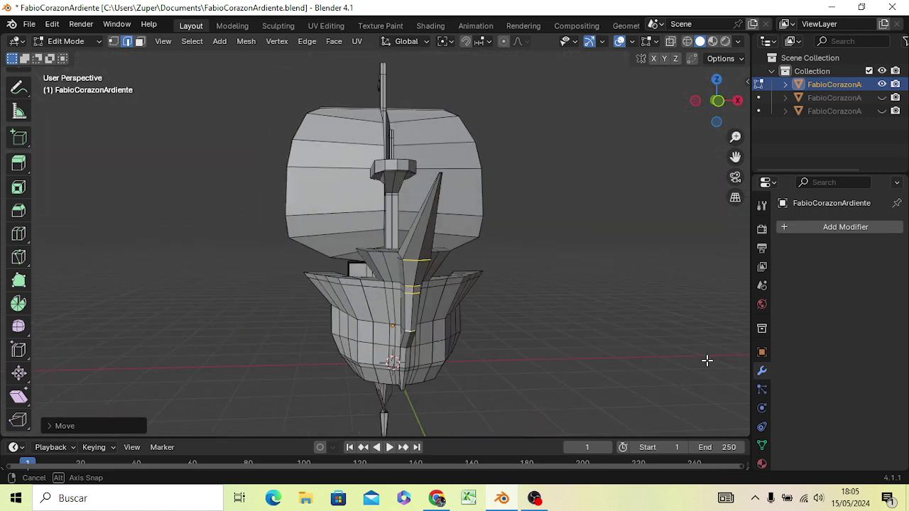
{"action": "key", "text": "s"}
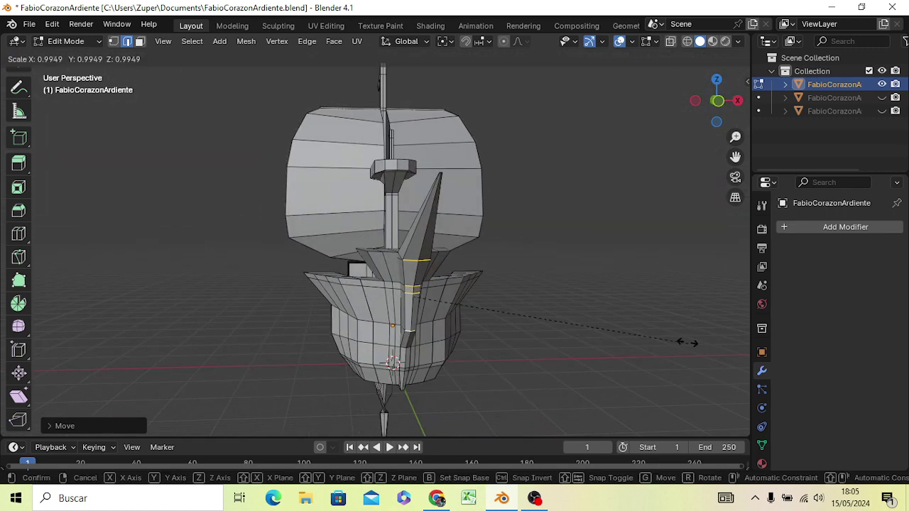
{"action": "left_click", "coordinate": [617, 339]}
{"action": "mouse_move", "coordinate": [616, 345]}
{"action": "middle_mouse_down"}
{"action": "mouse_move", "coordinate": [608, 367]}
{"action": "mouse_move", "coordinate": [648, 380]}
{"action": "mouse_move", "coordinate": [683, 365]}
{"action": "mouse_move", "coordinate": [523, 365]}
{"action": "mouse_move", "coordinate": [447, 398]}
{"action": "mouse_move", "coordinate": [456, 425]}
{"action": "mouse_move", "coordinate": [462, 379]}
{"action": "mouse_move", "coordinate": [556, 362]}
{"action": "mouse_move", "coordinate": [532, 412]}
{"action": "mouse_move", "coordinate": [431, 391]}
{"action": "mouse_move", "coordinate": [538, 414]}
{"action": "mouse_move", "coordinate": [580, 48]}
{"action": "mouse_move", "coordinate": [540, 426]}
{"action": "mouse_move", "coordinate": [513, 435]}
{"action": "mouse_move", "coordinate": [493, 387]}
{"action": "middle_mouse_up"}
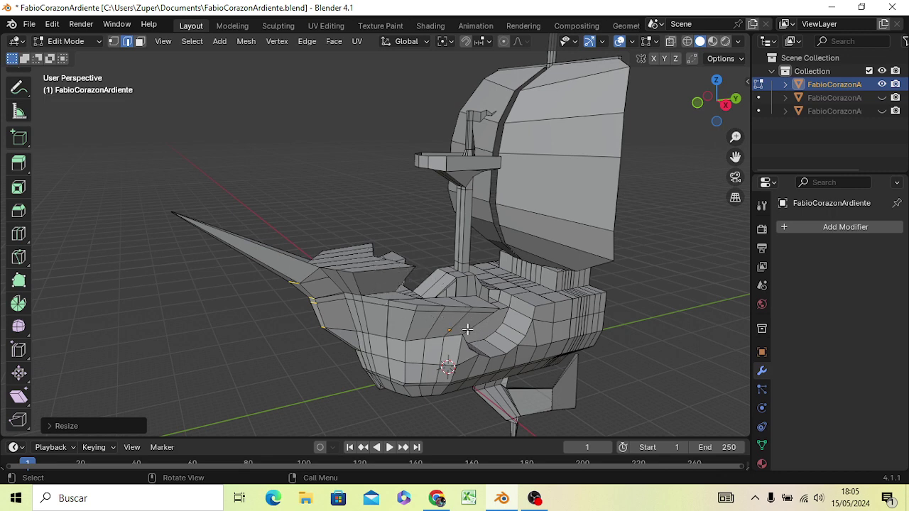
{"action": "key", "text": "KP_3"}
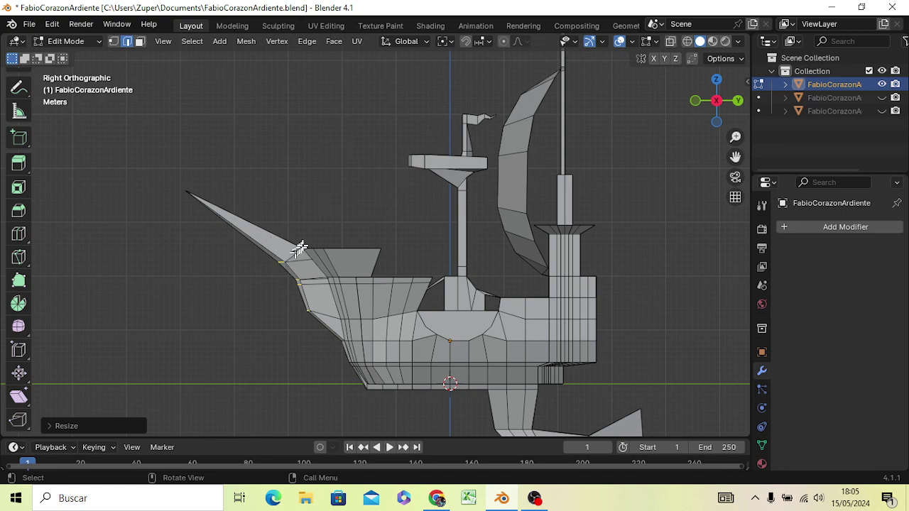
{"action": "mouse_move", "coordinate": [314, 248]}
{"action": "middle_mouse_down"}
{"action": "mouse_move", "coordinate": [331, 316]}
{"action": "mouse_move", "coordinate": [342, 320]}
{"action": "middle_mouse_up"}
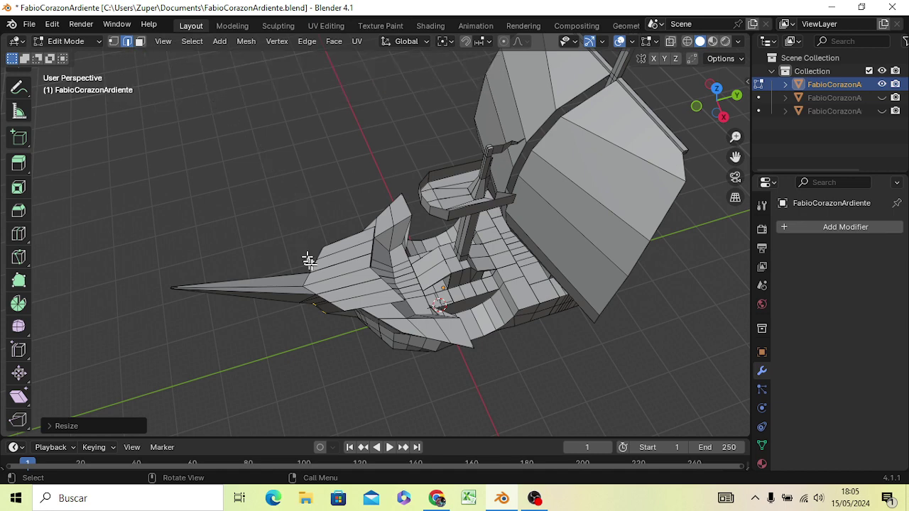
{"action": "key", "text": "shift"}
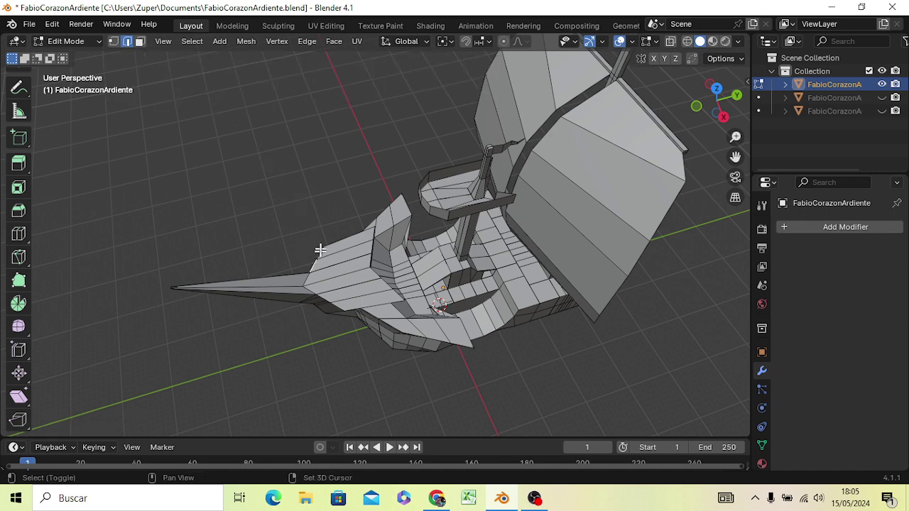
Shift-select the outline edges of the raised bow deck, including its tip edges.
{"action": "left_click", "coordinate": [321, 250], "text": "shift"}
{"action": "left_click", "coordinate": [342, 238], "text": "shift"}
{"action": "left_click", "coordinate": [333, 303], "text": "shift"}
{"action": "left_click", "coordinate": [397, 295], "text": "shift"}
{"action": "left_click", "coordinate": [385, 304], "text": "shift"}
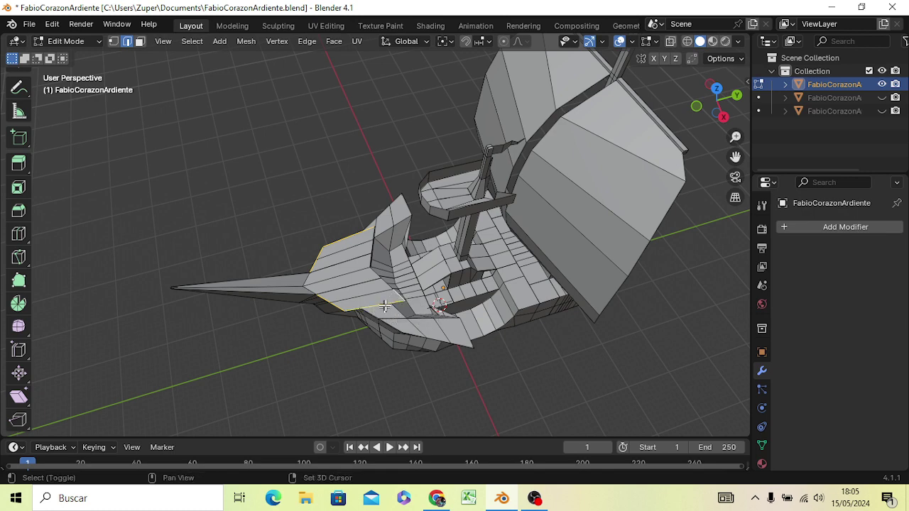
{"action": "left_click", "coordinate": [372, 231], "text": "shift"}
{"action": "left_click", "coordinate": [371, 245], "text": "shift"}
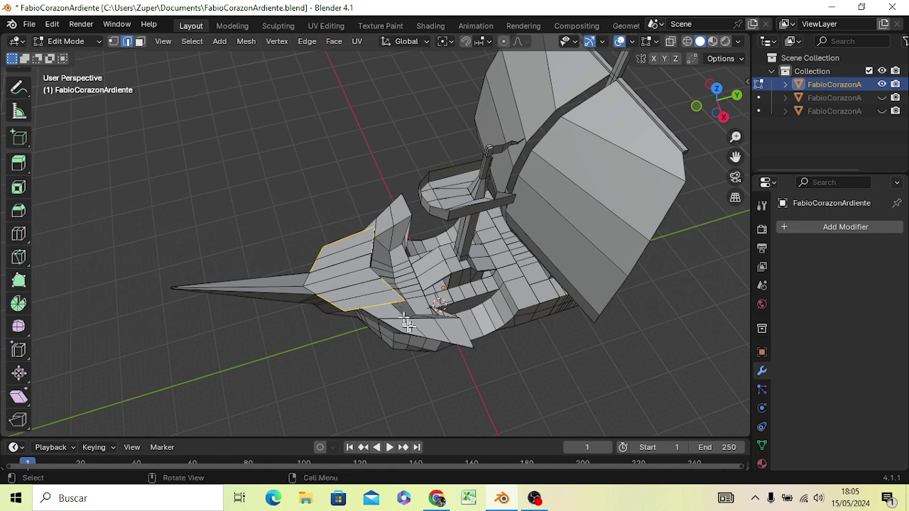
{"action": "middle_click_drag", "start_coordinate": [417, 329], "coordinate": [397, 275]}
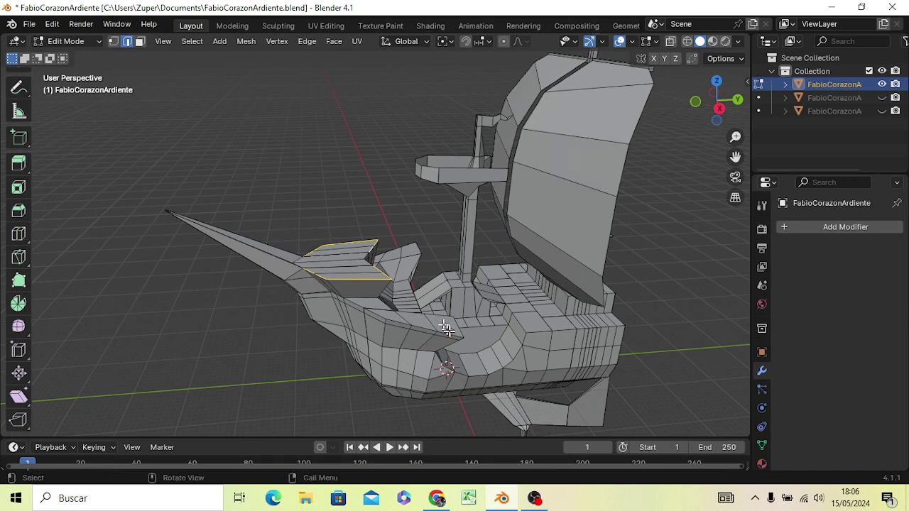
{"action": "mouse_move", "coordinate": [447, 328]}
{"action": "middle_mouse_down"}
{"action": "mouse_move", "coordinate": [450, 289]}
{"action": "mouse_move", "coordinate": [398, 282]}
{"action": "middle_mouse_up"}
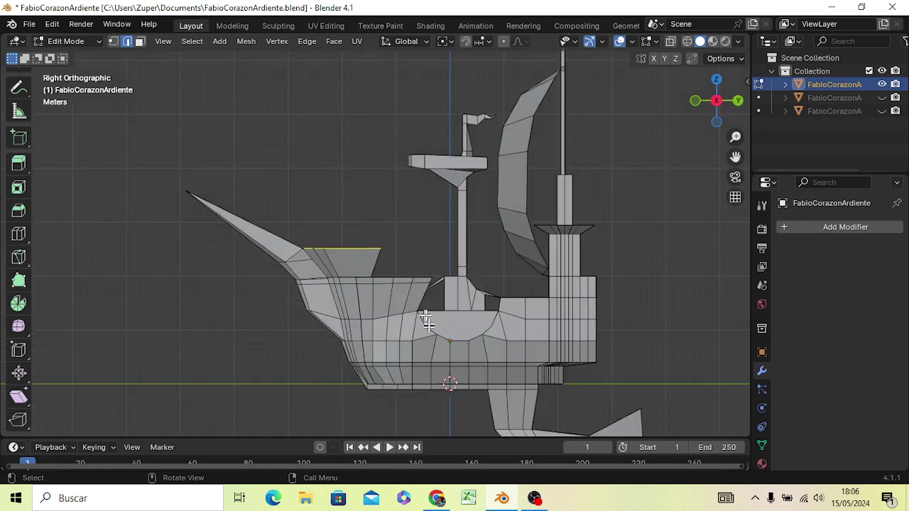
{"action": "middle_click_drag", "start_coordinate": [429, 283], "coordinate": [321, 346]}
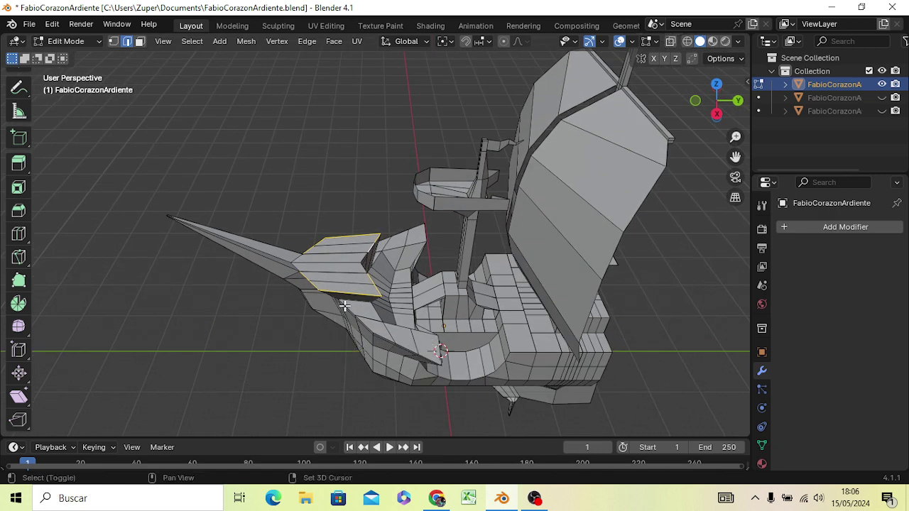
{"action": "left_click", "coordinate": [384, 336], "text": "shift"}
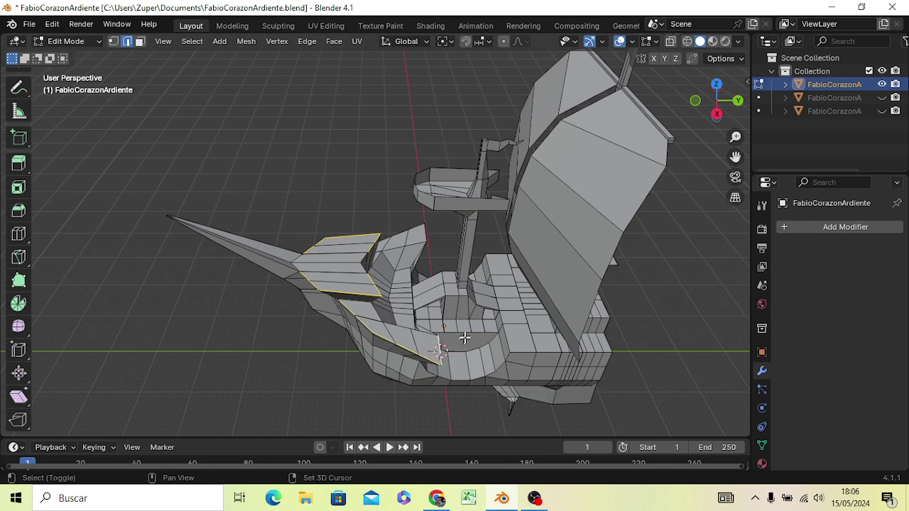
Add the far-side bow rim edges and an edge loop around the stern platform.
{"action": "middle_click_drag", "start_coordinate": [434, 264], "coordinate": [705, 274]}
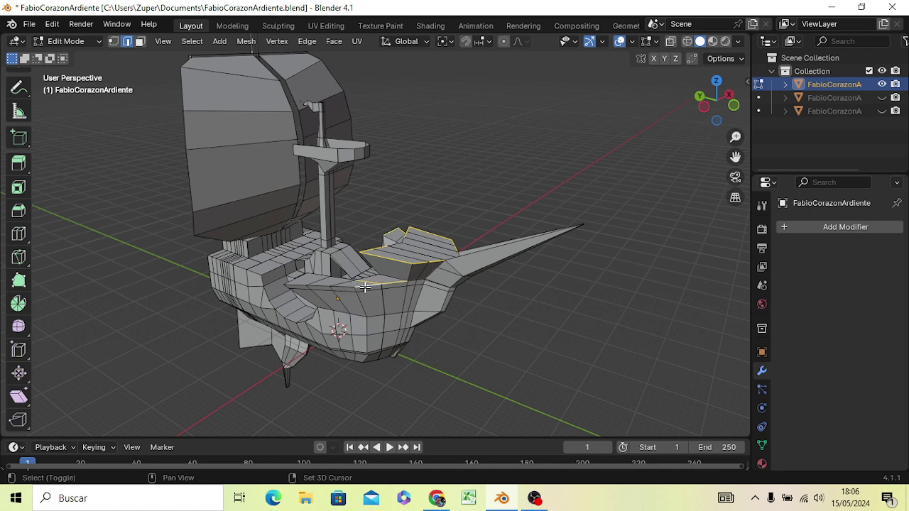
{"action": "left_click", "coordinate": [372, 278], "text": "shift"}
{"action": "left_click", "coordinate": [301, 285], "text": "shift"}
{"action": "left_click", "coordinate": [297, 274], "text": "shift"}
{"action": "mouse_move", "coordinate": [550, 363]}
{"action": "middle_mouse_down"}
{"action": "mouse_move", "coordinate": [454, 382]}
{"action": "mouse_move", "coordinate": [324, 365]}
{"action": "mouse_move", "coordinate": [264, 334]}
{"action": "mouse_move", "coordinate": [270, 308]}
{"action": "mouse_move", "coordinate": [284, 339]}
{"action": "mouse_move", "coordinate": [272, 369]}
{"action": "mouse_move", "coordinate": [304, 347]}
{"action": "middle_mouse_up"}
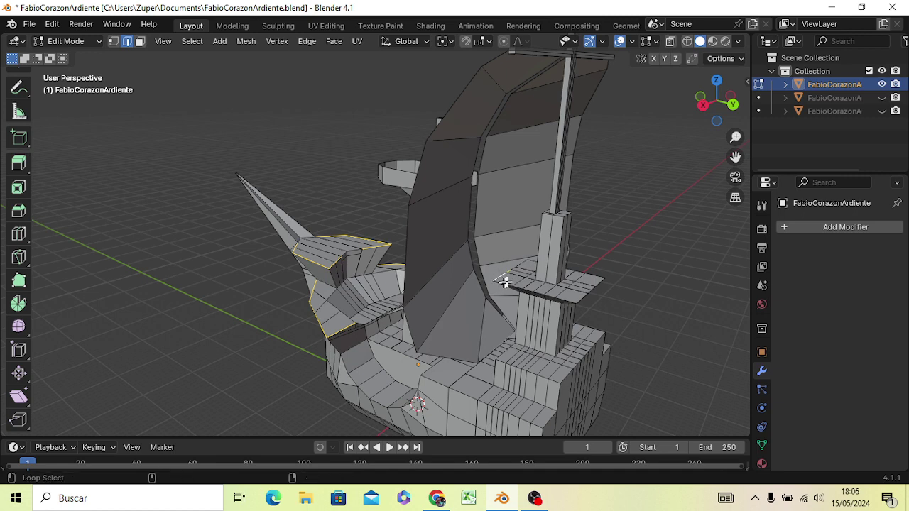
{"action": "left_click", "coordinate": [504, 282], "text": "alt"}
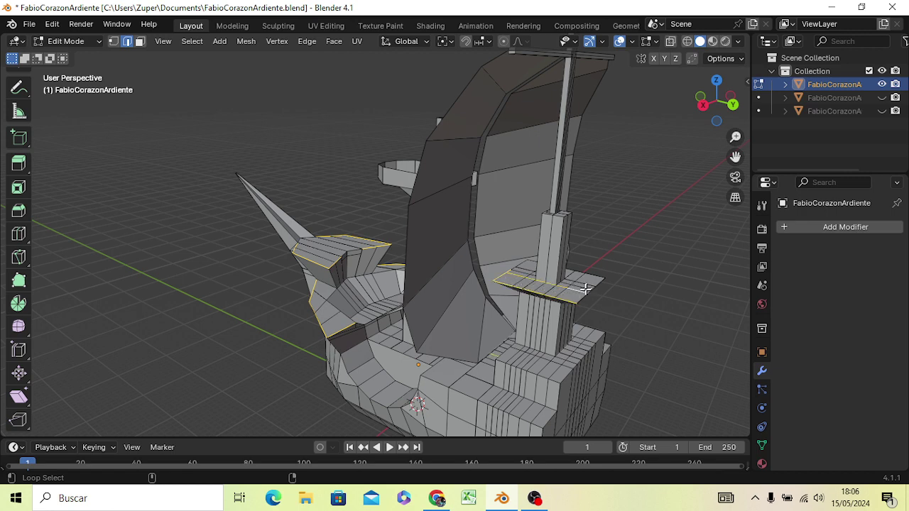
{"action": "left_click", "coordinate": [577, 291], "text": "alt"}
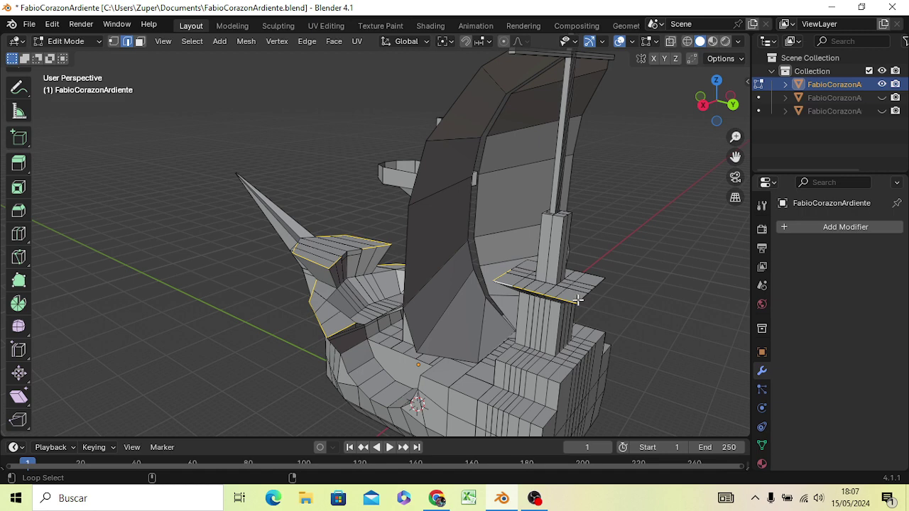
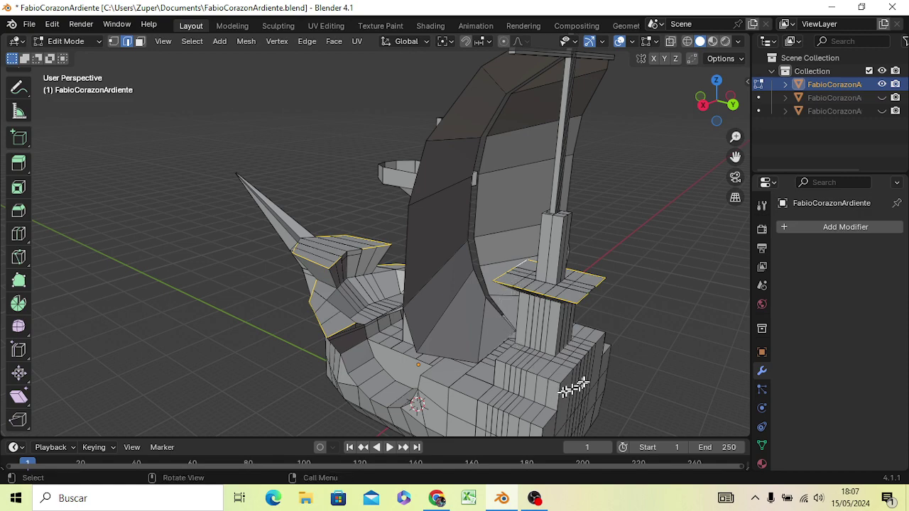
Add the stern's vertical hull edges and the deck rim edges to the edge selection.
{"action": "middle_click_drag", "start_coordinate": [578, 385], "coordinate": [634, 339]}
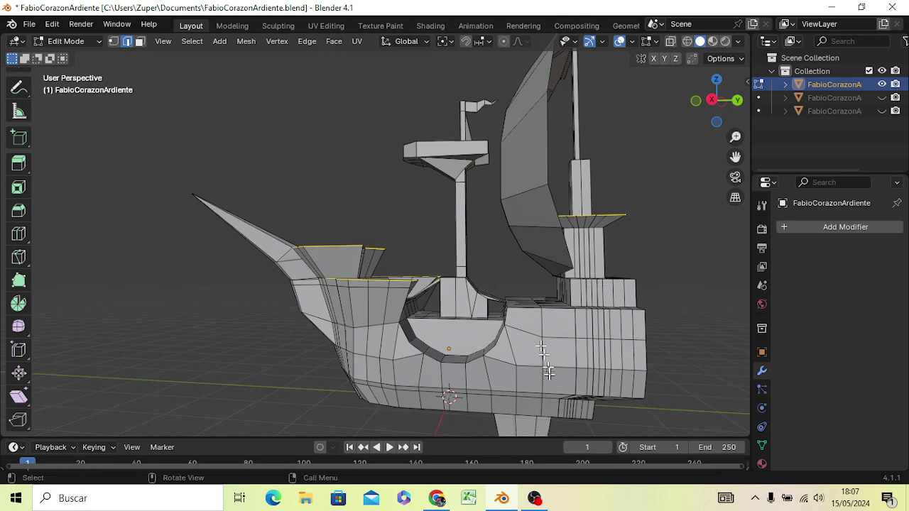
{"action": "middle_click_drag", "start_coordinate": [538, 334], "coordinate": [561, 418]}
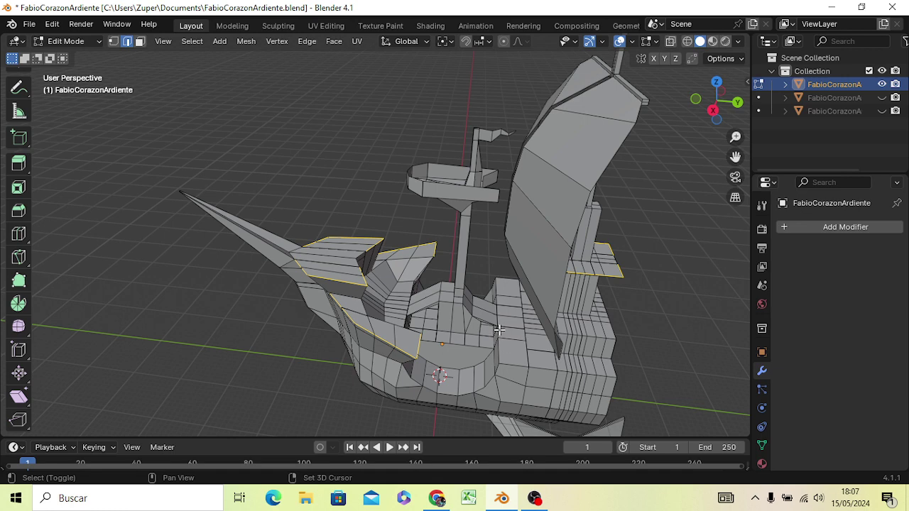
{"action": "left_click", "coordinate": [499, 331], "text": "shift"}
{"action": "left_click", "coordinate": [506, 352], "text": "shift"}
{"action": "left_click", "coordinate": [529, 366], "text": "shift"}
{"action": "left_click", "coordinate": [557, 367], "text": "shift"}
{"action": "left_click", "coordinate": [558, 360], "text": "shift"}
{"action": "mouse_move", "coordinate": [728, 347]}
{"action": "middle_mouse_down"}
{"action": "mouse_move", "coordinate": [570, 375]}
{"action": "mouse_move", "coordinate": [515, 335]}
{"action": "mouse_move", "coordinate": [511, 317]}
{"action": "mouse_move", "coordinate": [511, 337]}
{"action": "middle_mouse_up"}
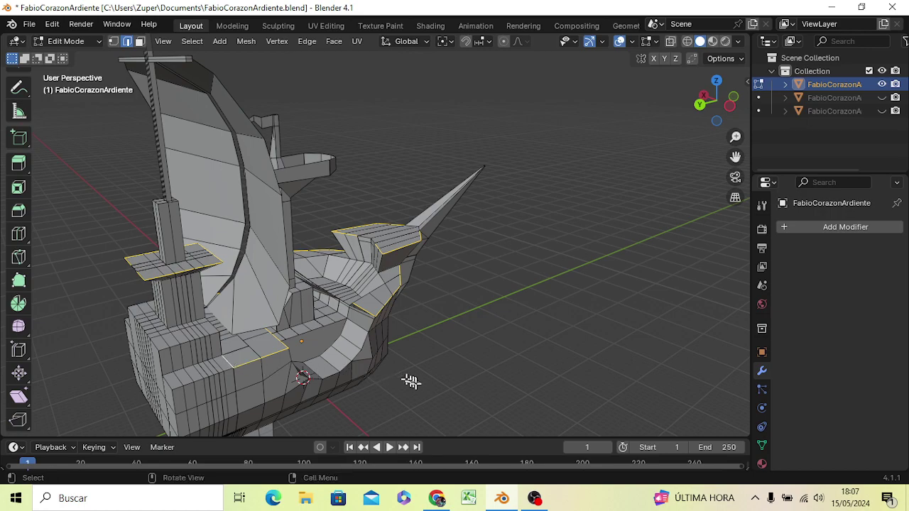
{"action": "mouse_move", "coordinate": [422, 391]}
{"action": "middle_mouse_down"}
{"action": "mouse_move", "coordinate": [470, 391]}
{"action": "mouse_move", "coordinate": [645, 336]}
{"action": "middle_mouse_up"}
In Right view, raise the selected rim edges 2.345 m straight up along Z into deck railings.
{"action": "key", "text": "KP_3"}
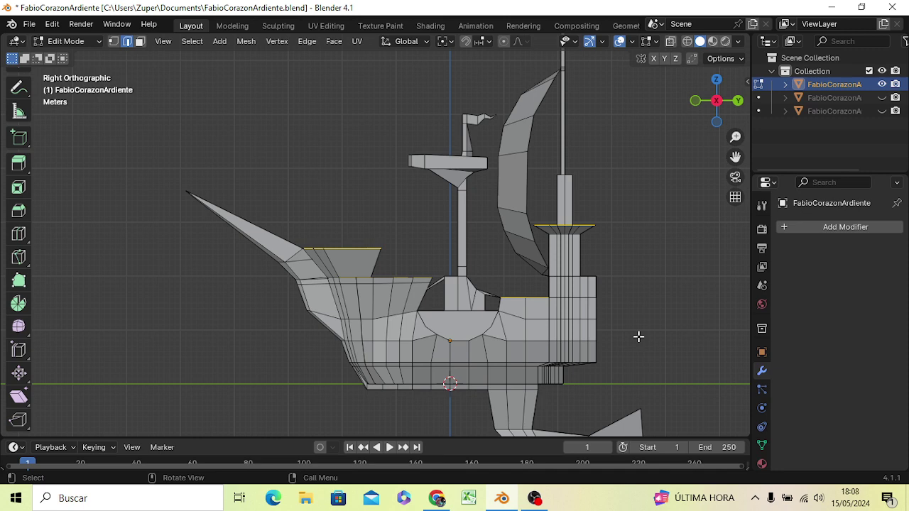
{"action": "key", "text": "g"}
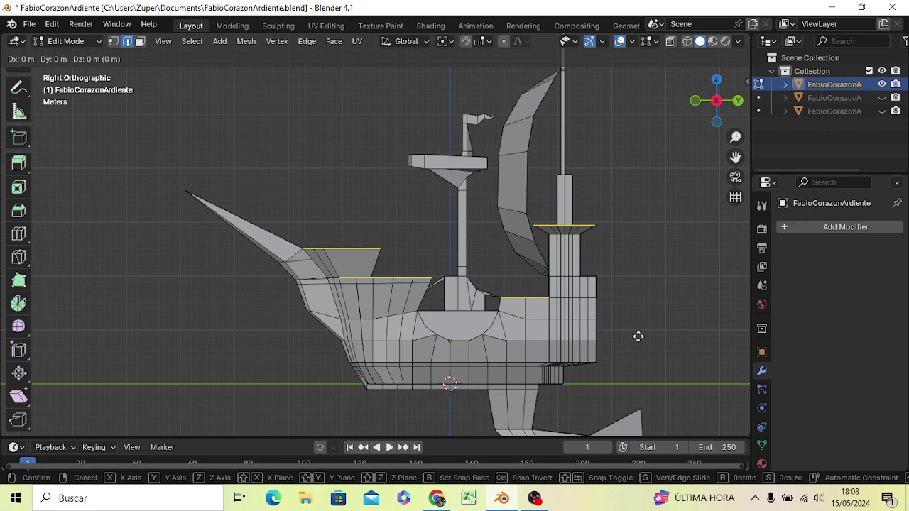
{"action": "key", "text": "z"}
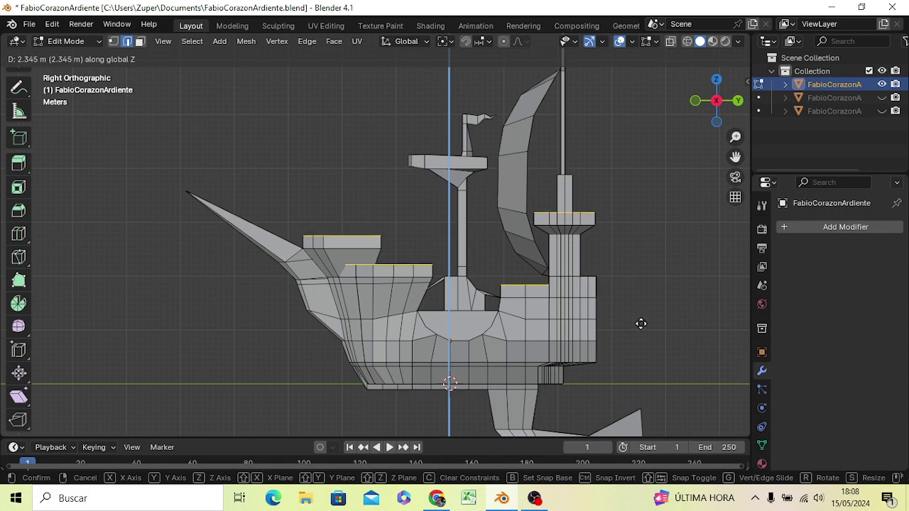
{"action": "left_click", "coordinate": [641, 323]}
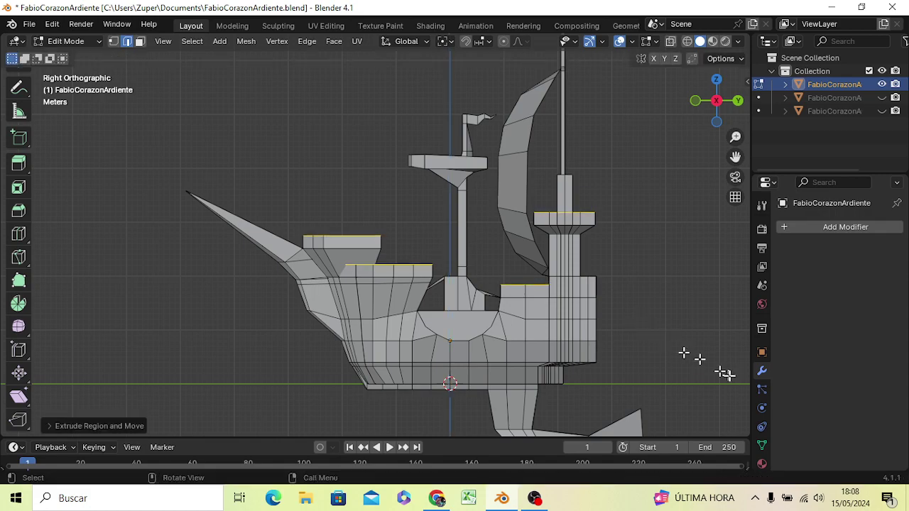
{"action": "mouse_move", "coordinate": [724, 373]}
{"action": "middle_mouse_down"}
{"action": "mouse_move", "coordinate": [681, 417]}
{"action": "mouse_move", "coordinate": [580, 430]}
{"action": "mouse_move", "coordinate": [606, 390]}
{"action": "mouse_move", "coordinate": [673, 372]}
{"action": "middle_mouse_up"}
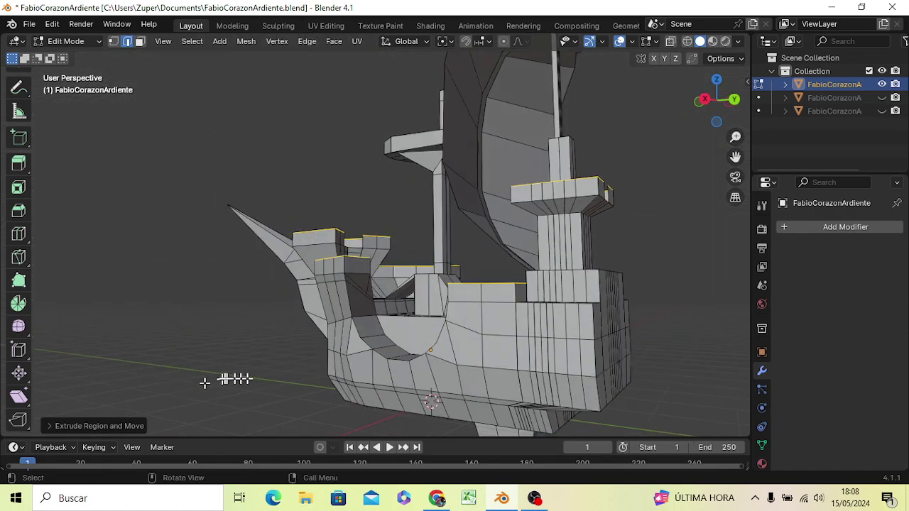
Deselect the edges, inspect the bow head-on, and cancel a trial scale so the hull stays unchanged.
{"action": "left_click", "coordinate": [233, 379]}
{"action": "mouse_move", "coordinate": [260, 375]}
{"action": "middle_mouse_down"}
{"action": "mouse_move", "coordinate": [288, 372]}
{"action": "mouse_move", "coordinate": [493, 414]}
{"action": "mouse_move", "coordinate": [487, 42]}
{"action": "mouse_move", "coordinate": [347, 408]}
{"action": "mouse_move", "coordinate": [459, 320]}
{"action": "mouse_move", "coordinate": [532, 320]}
{"action": "mouse_move", "coordinate": [462, 279]}
{"action": "mouse_move", "coordinate": [432, 386]}
{"action": "mouse_move", "coordinate": [497, 412]}
{"action": "mouse_move", "coordinate": [476, 391]}
{"action": "mouse_move", "coordinate": [418, 391]}
{"action": "middle_mouse_up"}
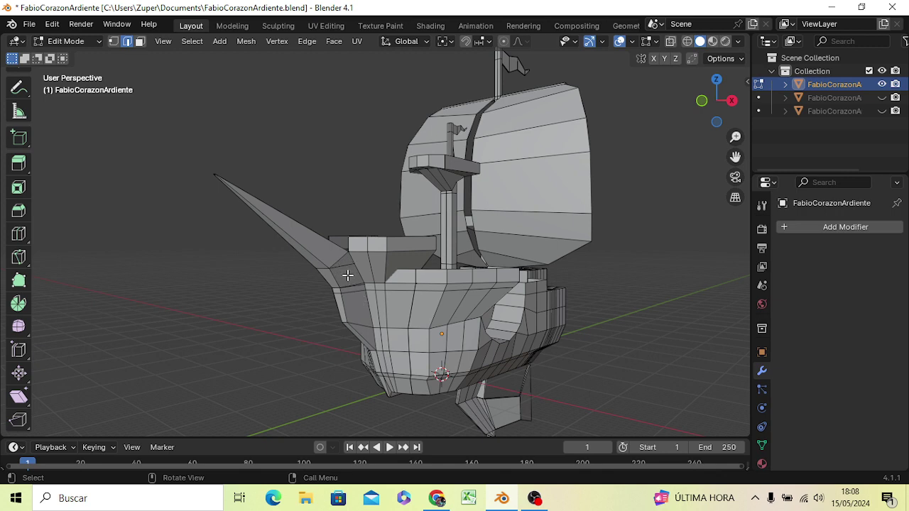
{"action": "middle_click_drag", "start_coordinate": [343, 276], "coordinate": [498, 315]}
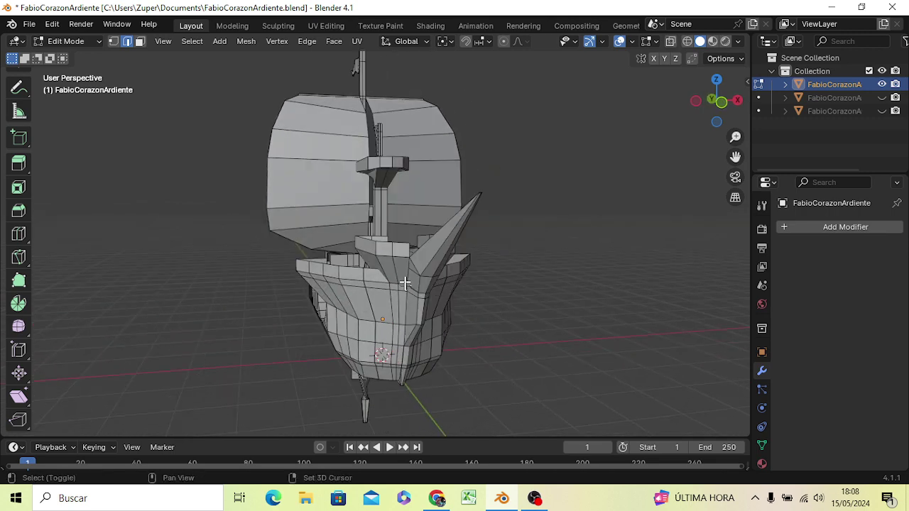
{"action": "mouse_move", "coordinate": [487, 329]}
{"action": "middle_mouse_down"}
{"action": "mouse_move", "coordinate": [463, 350]}
{"action": "mouse_move", "coordinate": [497, 334]}
{"action": "middle_mouse_up"}
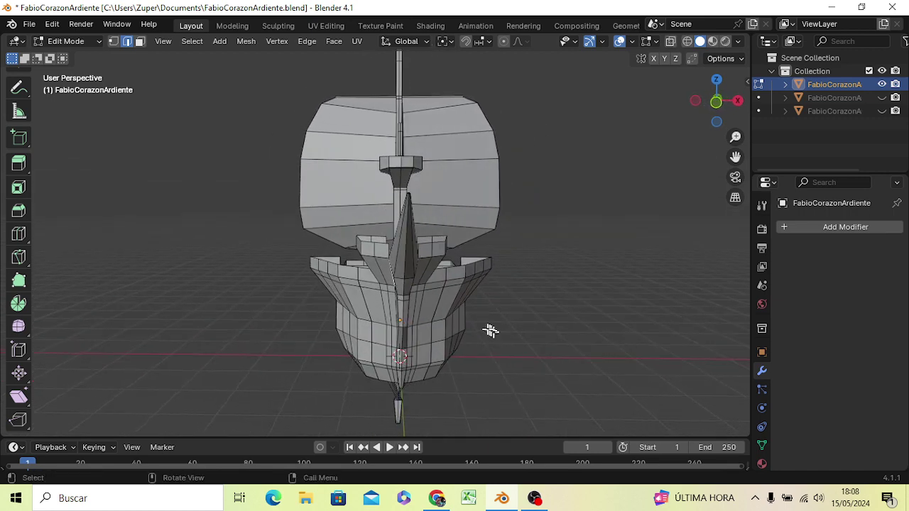
{"action": "key", "text": "s"}
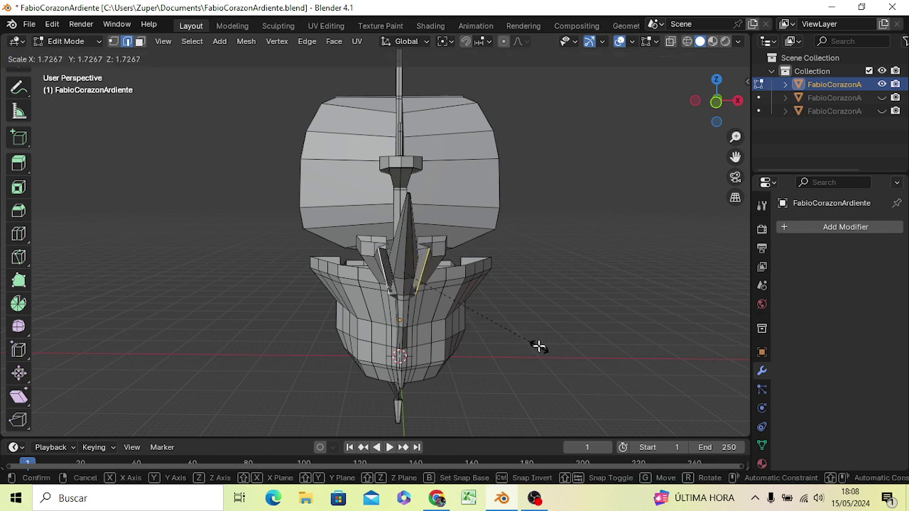
{"action": "key", "text": "Escape"}
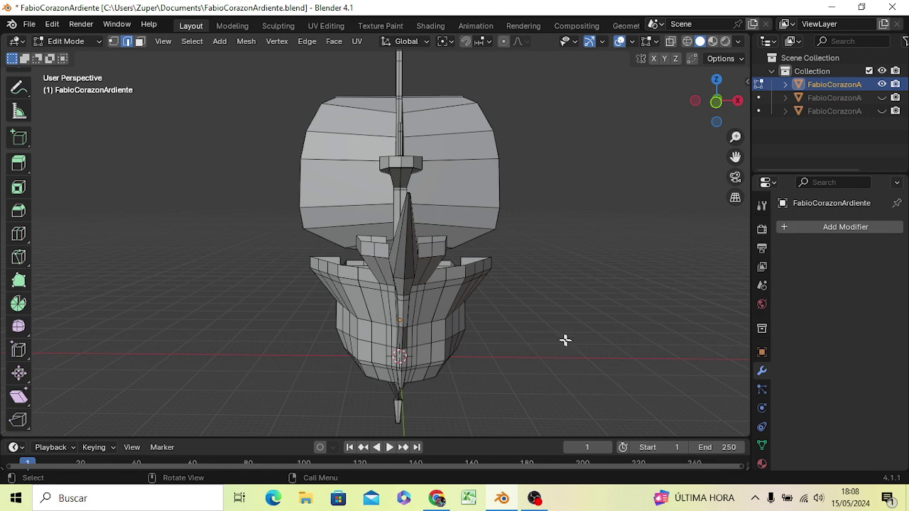
{"action": "middle_click_drag", "start_coordinate": [507, 339], "coordinate": [432, 348]}
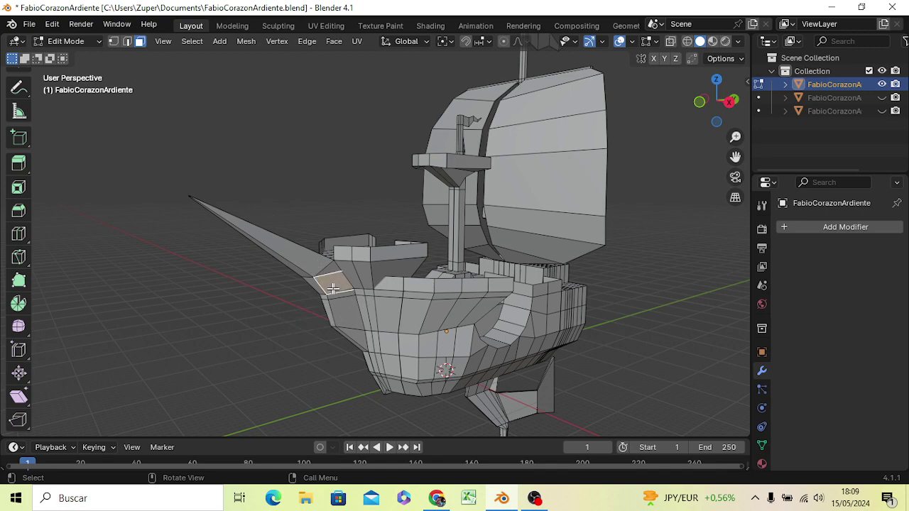
Try selecting vertical face loops on the bow, then clear the selection.
{"action": "mouse_move", "coordinate": [318, 304]}
{"action": "middle_mouse_down"}
{"action": "mouse_move", "coordinate": [411, 332]}
{"action": "mouse_move", "coordinate": [417, 304]}
{"action": "middle_mouse_up"}
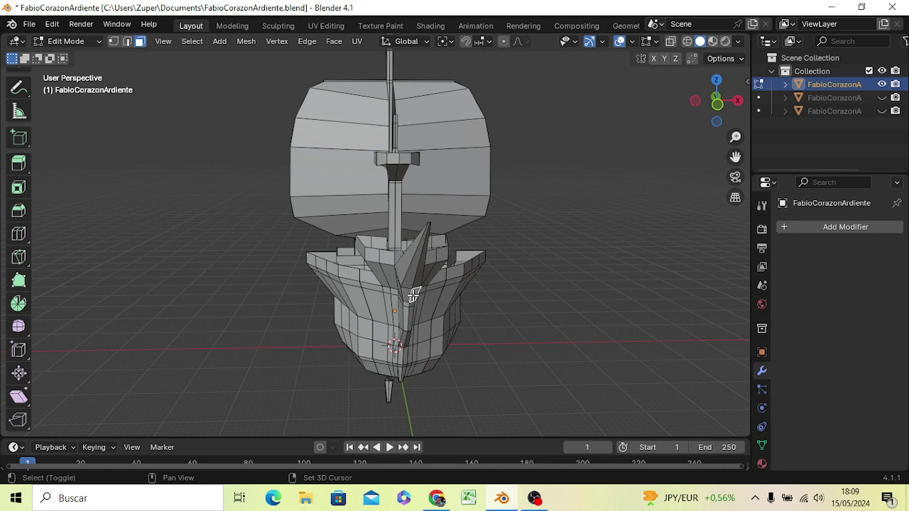
{"action": "middle_click_drag", "start_coordinate": [461, 344], "coordinate": [389, 299]}
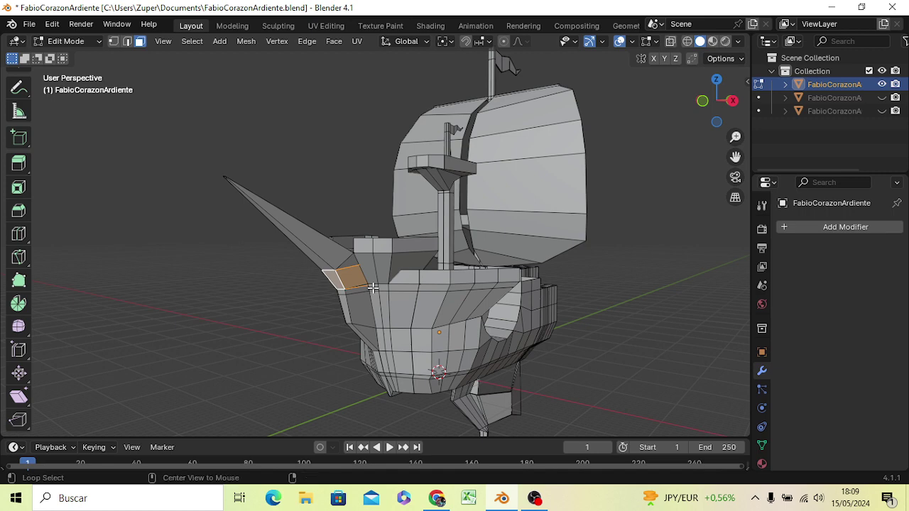
{"action": "left_click", "coordinate": [374, 288], "text": "alt"}
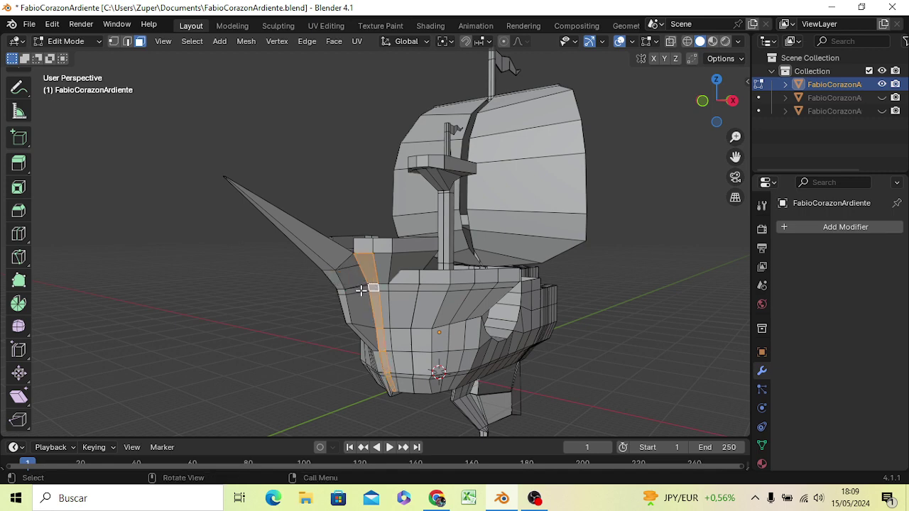
{"action": "left_click", "coordinate": [374, 288], "text": "alt"}
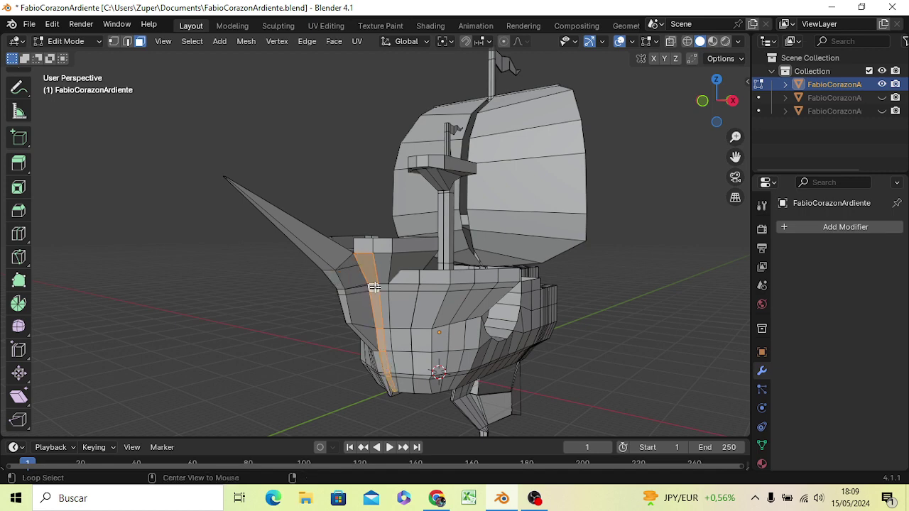
{"action": "left_click", "coordinate": [363, 288], "text": "alt"}
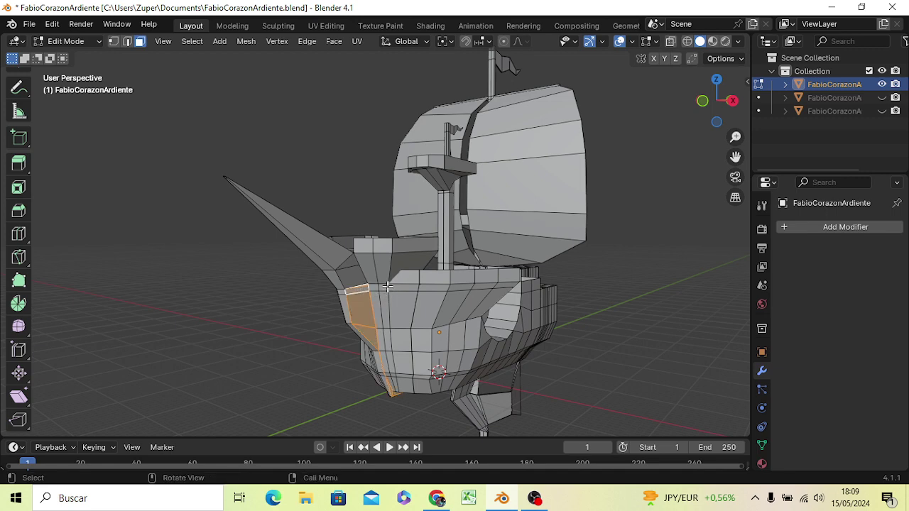
{"action": "key", "text": "alt+a"}
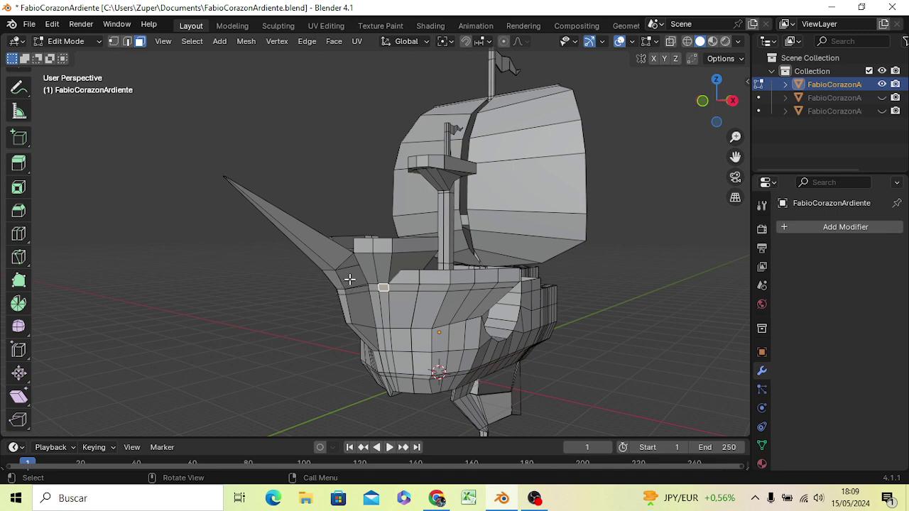
Select the matching upper bow faces on both sides of the bowsprit.
{"action": "left_click", "coordinate": [351, 279], "text": "shift"}
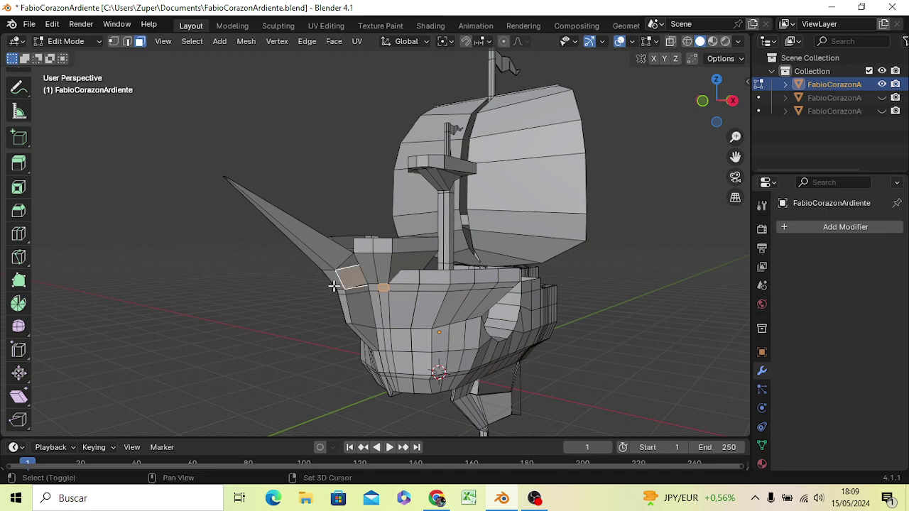
{"action": "middle_click_drag", "start_coordinate": [355, 298], "coordinate": [534, 327]}
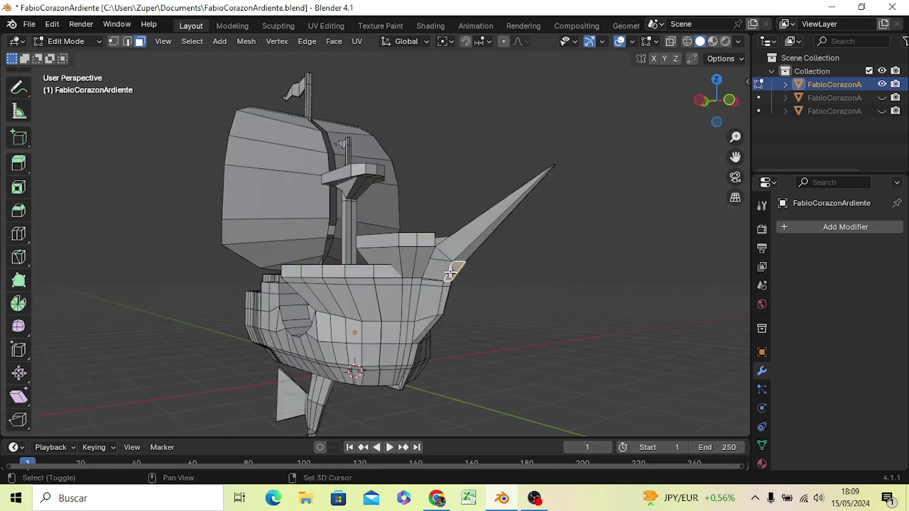
{"action": "left_click", "coordinate": [442, 271], "text": "shift"}
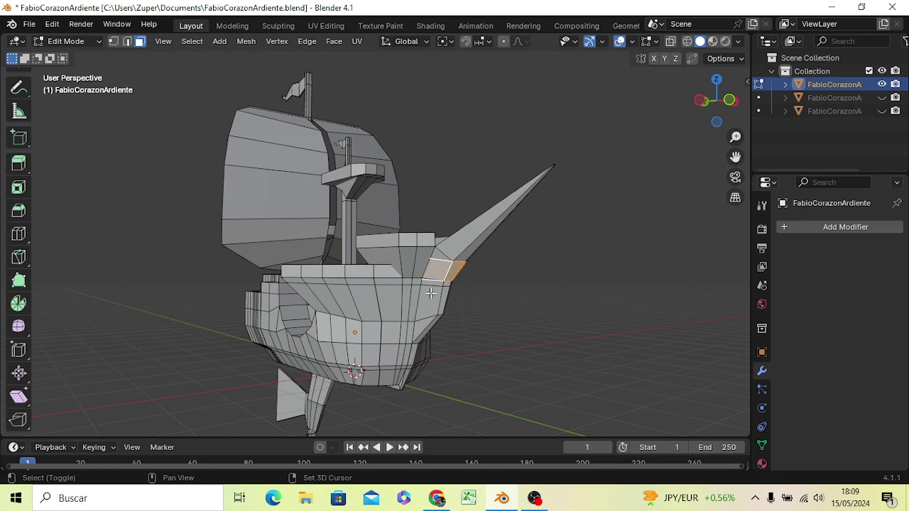
{"action": "middle_click_drag", "start_coordinate": [507, 324], "coordinate": [438, 343]}
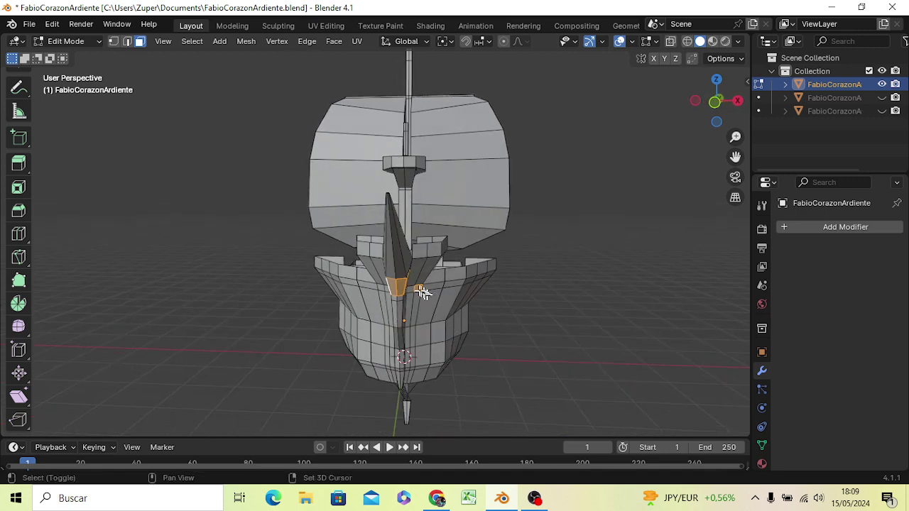
{"action": "mouse_move", "coordinate": [401, 273]}
{"action": "middle_mouse_down"}
{"action": "mouse_move", "coordinate": [446, 328]}
{"action": "mouse_move", "coordinate": [409, 322]}
{"action": "middle_mouse_up"}
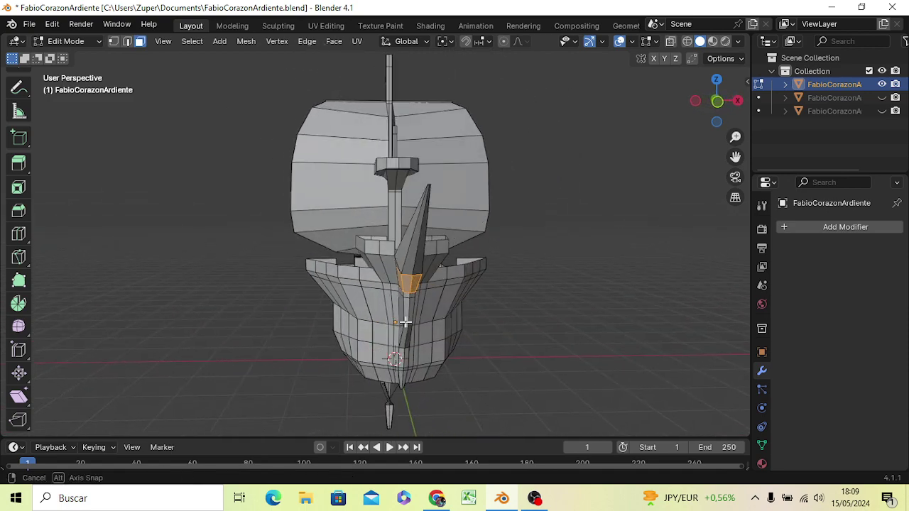
Scale the selected bow faces, then clear the face selection.
{"action": "key", "text": "s"}
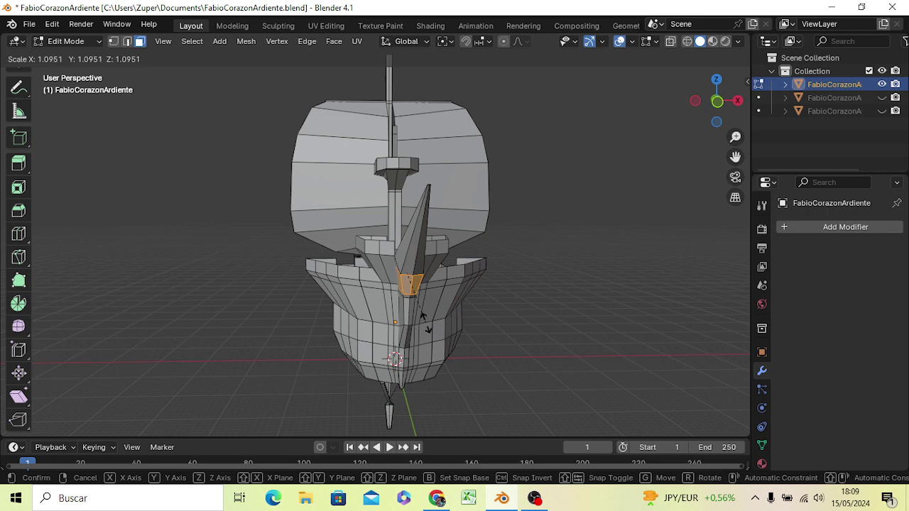
{"action": "left_click", "coordinate": [437, 335]}
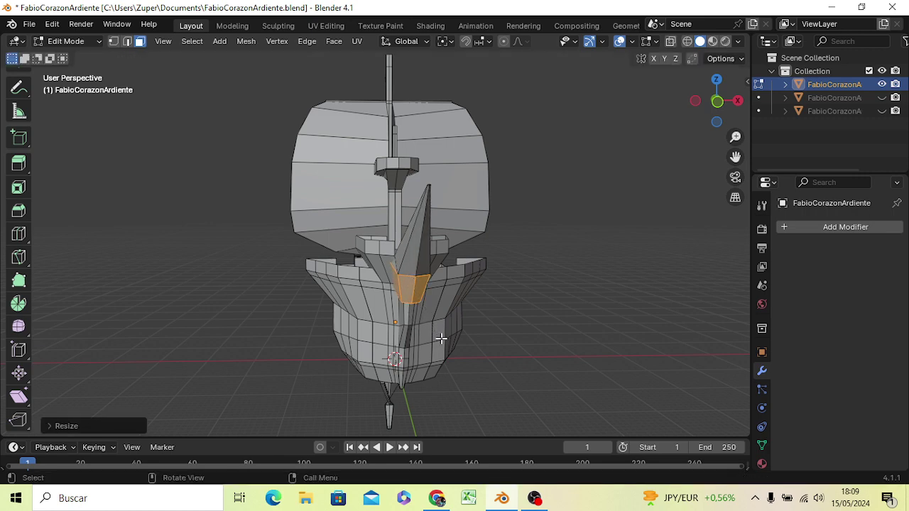
{"action": "mouse_move", "coordinate": [483, 351]}
{"action": "middle_mouse_down"}
{"action": "mouse_move", "coordinate": [435, 372]}
{"action": "mouse_move", "coordinate": [392, 336]}
{"action": "middle_mouse_up"}
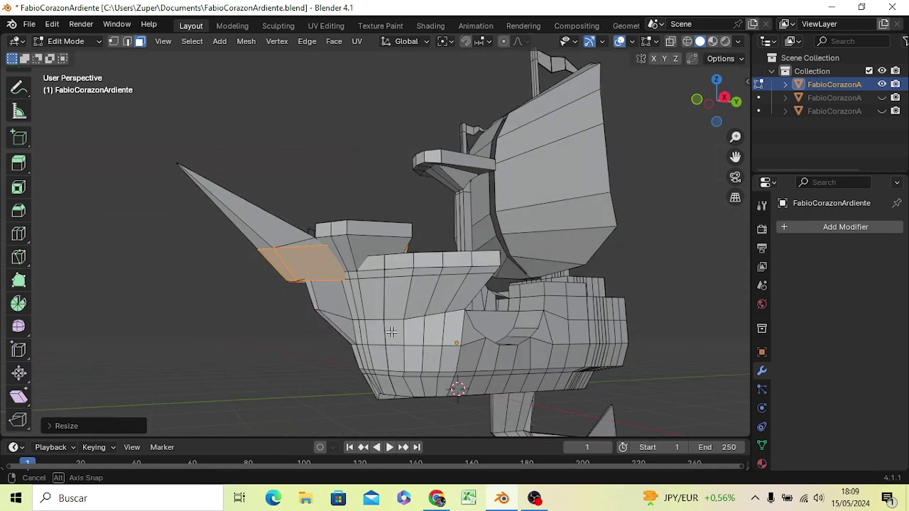
{"action": "mouse_move", "coordinate": [315, 331]}
{"action": "middle_mouse_down"}
{"action": "mouse_move", "coordinate": [365, 263]}
{"action": "mouse_move", "coordinate": [419, 240]}
{"action": "mouse_move", "coordinate": [408, 300]}
{"action": "middle_mouse_up"}
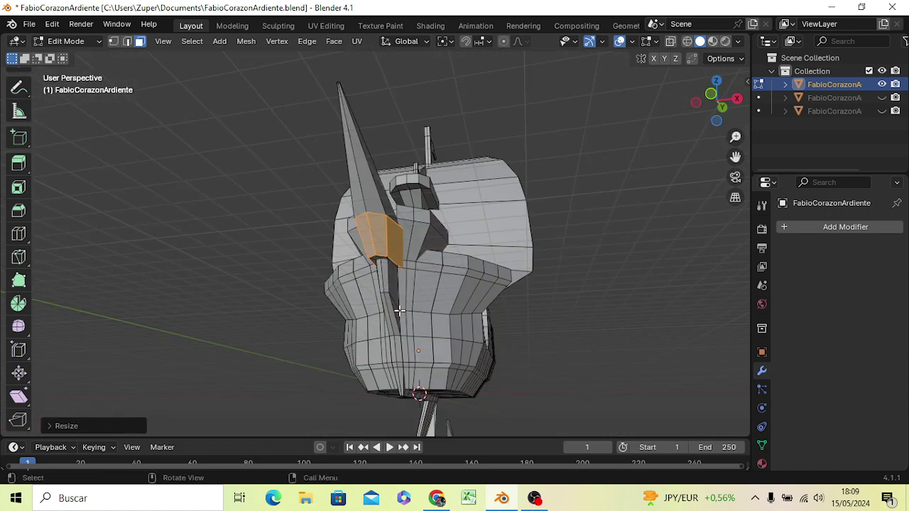
{"action": "left_click", "coordinate": [525, 349]}
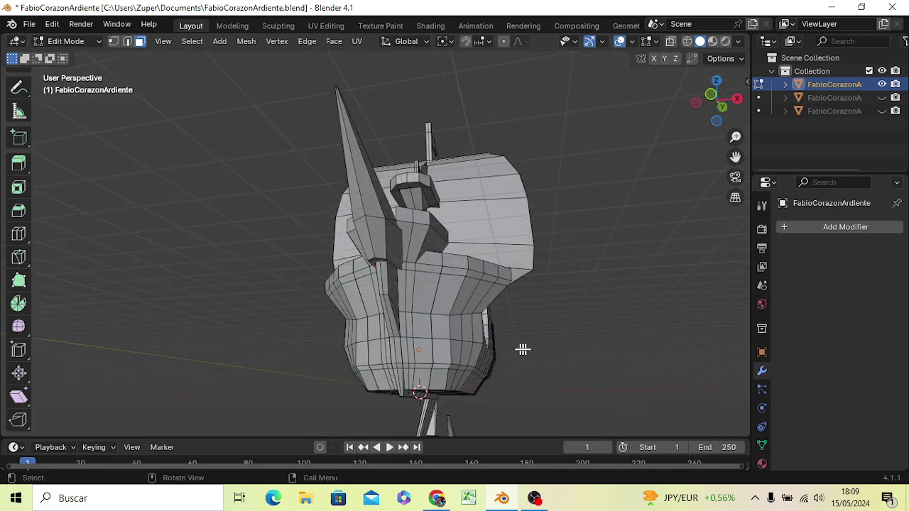
{"action": "mouse_move", "coordinate": [402, 335]}
{"action": "middle_mouse_down"}
{"action": "mouse_move", "coordinate": [392, 357]}
{"action": "mouse_move", "coordinate": [377, 357]}
{"action": "mouse_move", "coordinate": [359, 327]}
{"action": "mouse_move", "coordinate": [368, 296]}
{"action": "mouse_move", "coordinate": [426, 341]}
{"action": "mouse_move", "coordinate": [518, 350]}
{"action": "mouse_move", "coordinate": [513, 339]}
{"action": "middle_mouse_up"}
Select the thin strip of faces along the bow's front edge.
{"action": "left_click", "coordinate": [424, 320], "text": "shift"}
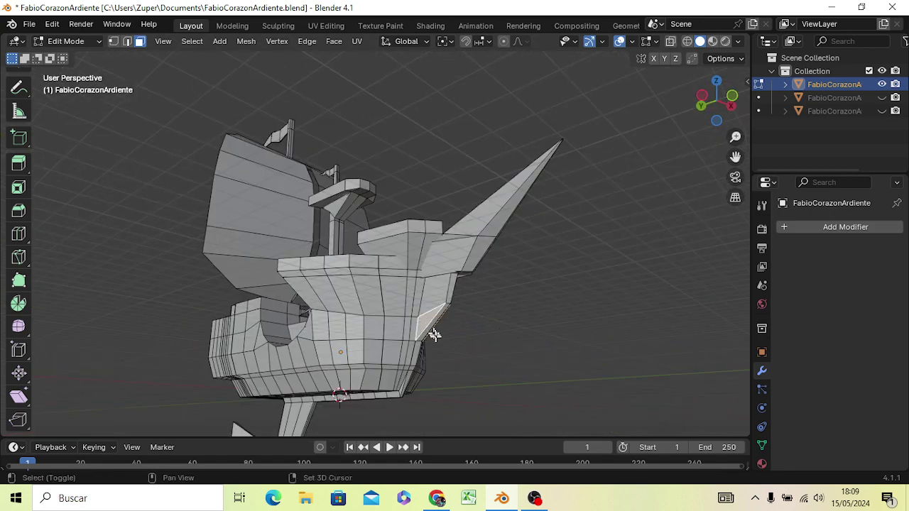
{"action": "mouse_move", "coordinate": [462, 347]}
{"action": "middle_mouse_down"}
{"action": "mouse_move", "coordinate": [435, 355]}
{"action": "mouse_move", "coordinate": [385, 345]}
{"action": "middle_mouse_up"}
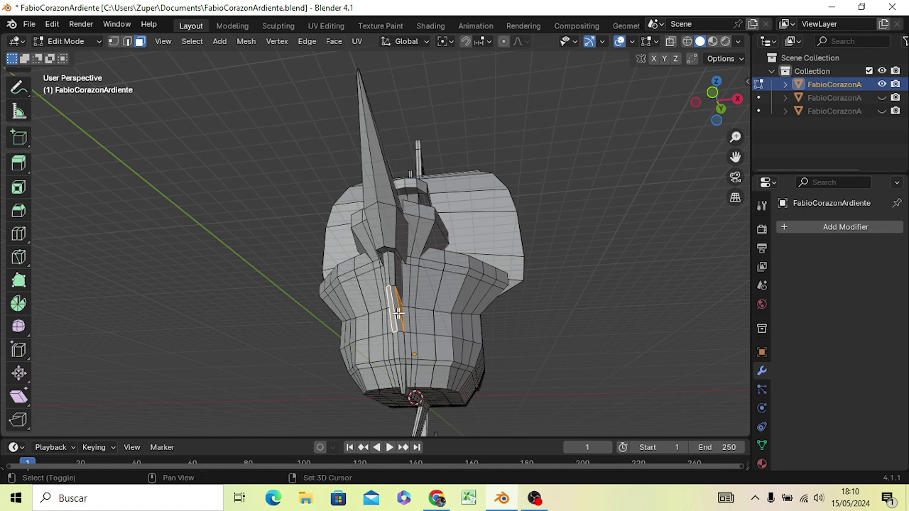
{"action": "left_click", "coordinate": [398, 312], "text": "shift"}
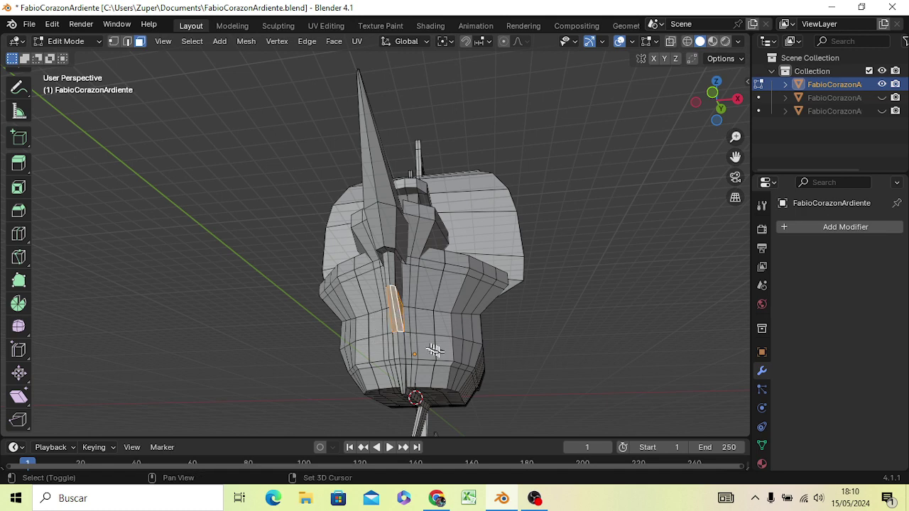
{"action": "left_click", "coordinate": [396, 344], "text": "shift"}
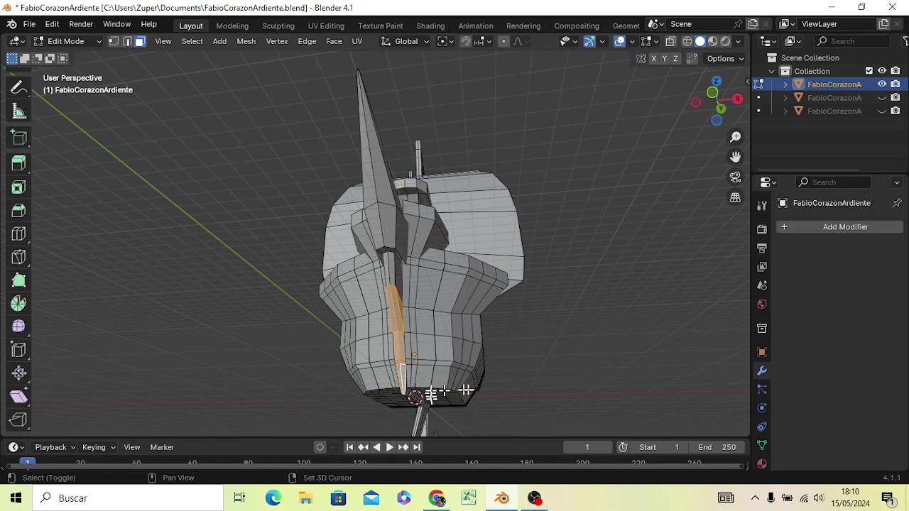
{"action": "middle_click_drag", "start_coordinate": [433, 392], "coordinate": [444, 383]}
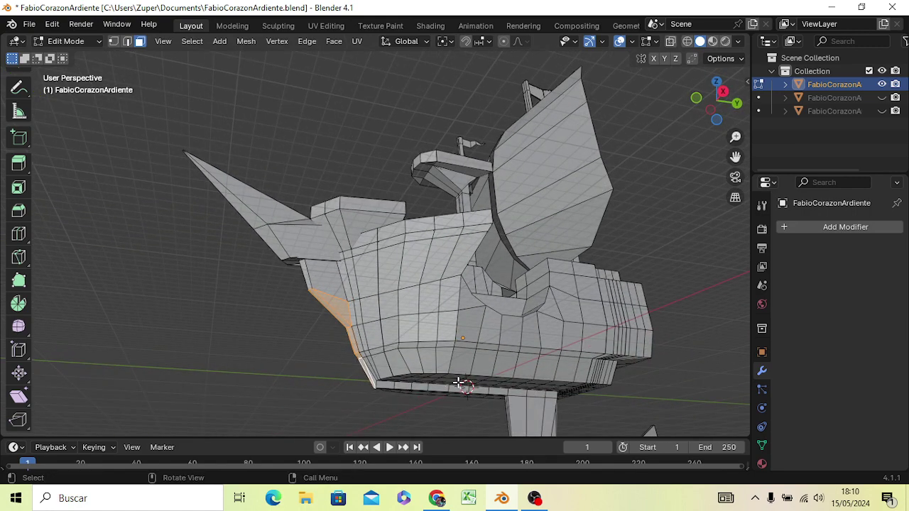
Shrink the bow strip and shift it along the global Y axis, then view from the right.
{"action": "key", "text": "s"}
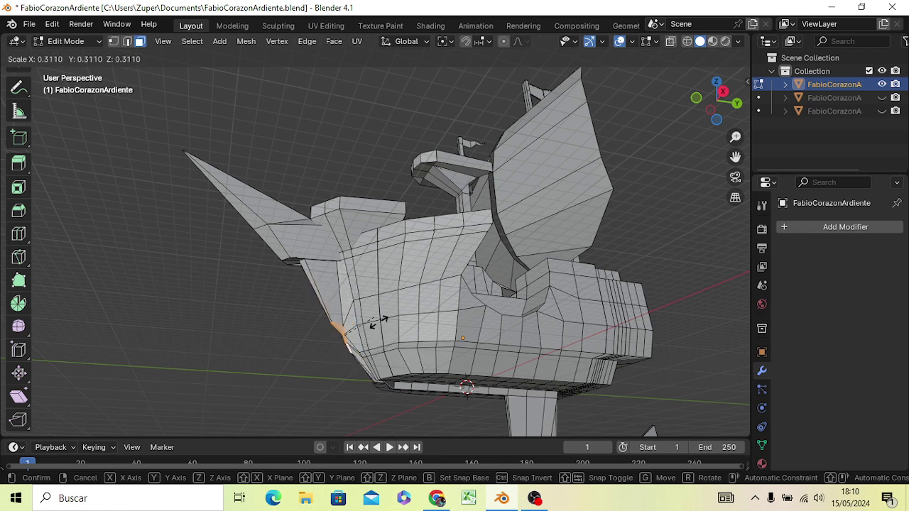
{"action": "left_click", "coordinate": [403, 348]}
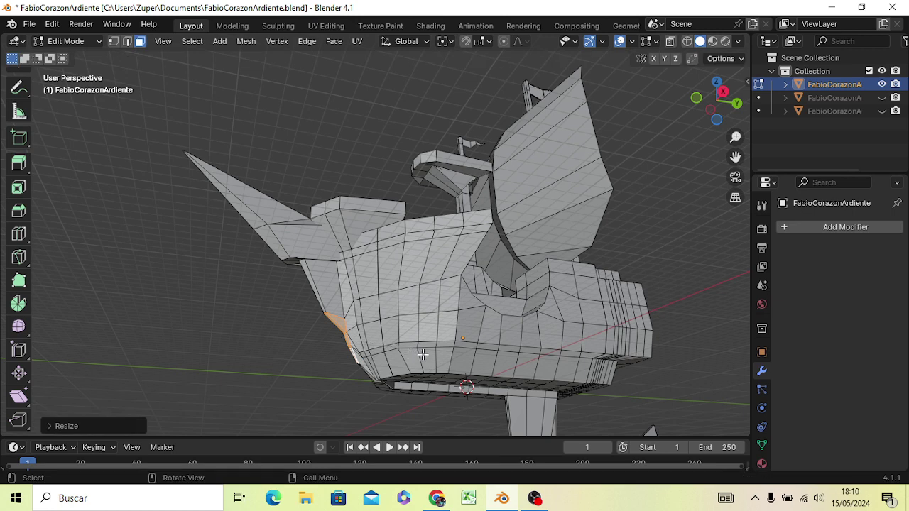
{"action": "key", "text": "g"}
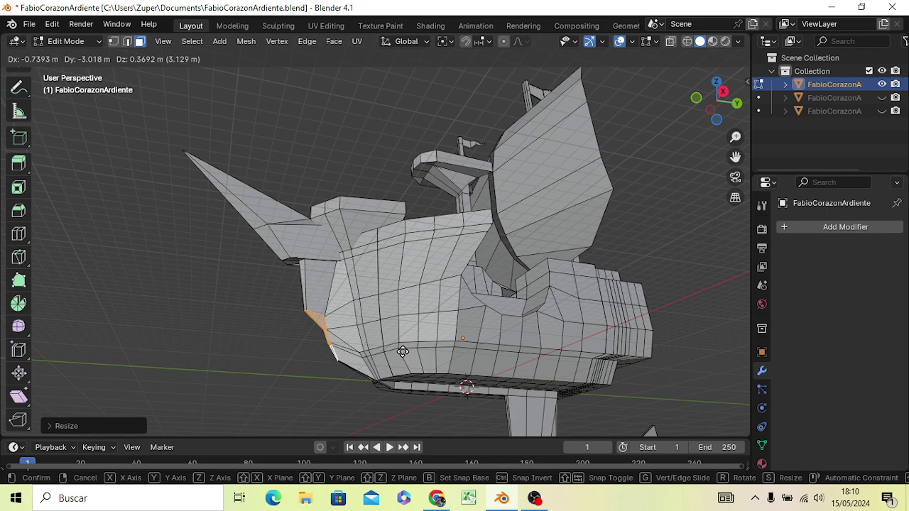
{"action": "key", "text": "y"}
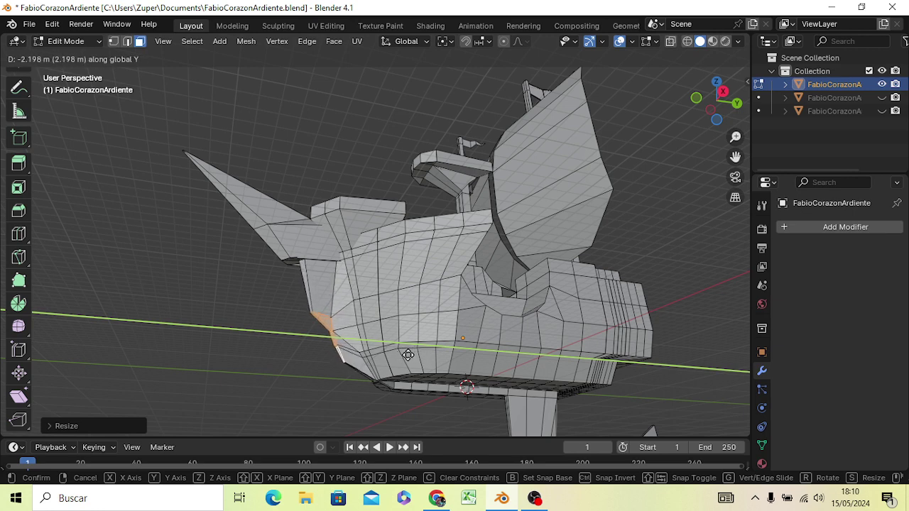
{"action": "left_click", "coordinate": [409, 355]}
{"action": "key", "text": "KP_3"}
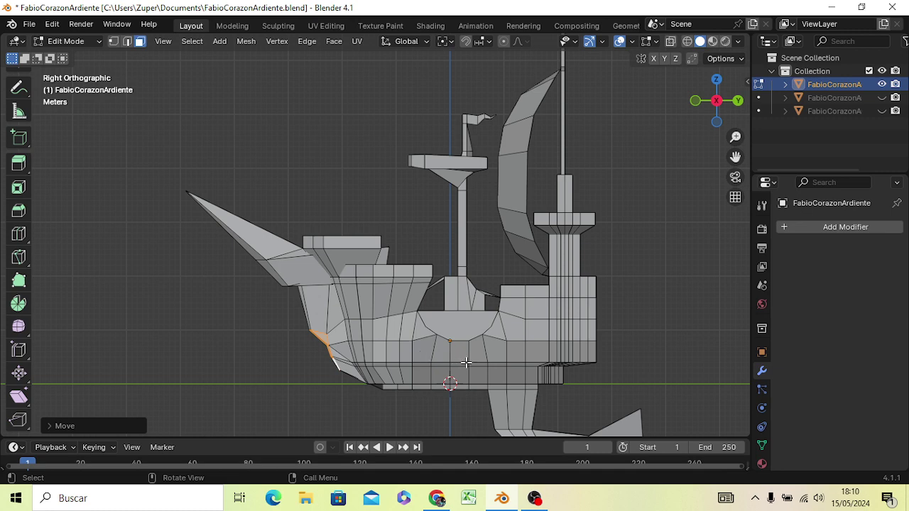
Lower the bow strip about 3.46 m toward the keel.
{"action": "key", "text": "g"}
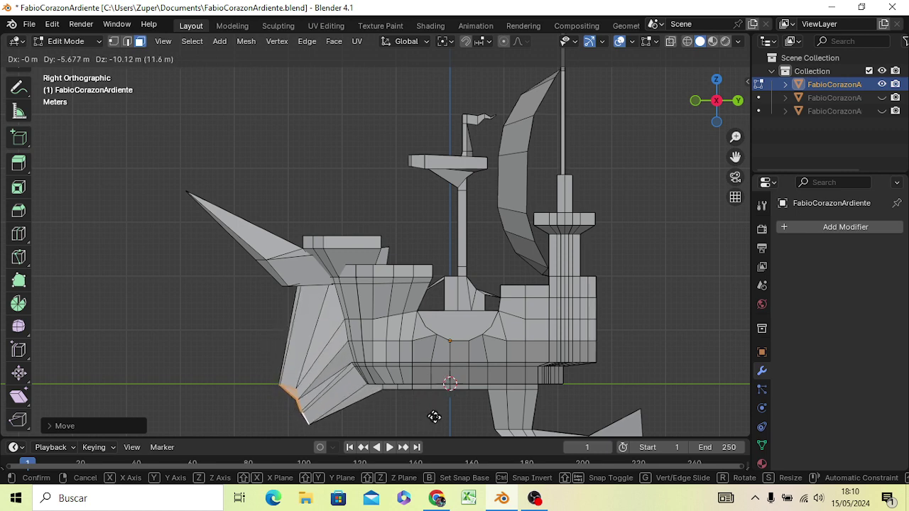
{"action": "left_click", "coordinate": [461, 381]}
{"action": "mouse_move", "coordinate": [517, 379]}
{"action": "middle_mouse_down"}
{"action": "mouse_move", "coordinate": [700, 362]}
{"action": "mouse_move", "coordinate": [673, 365]}
{"action": "middle_mouse_up"}
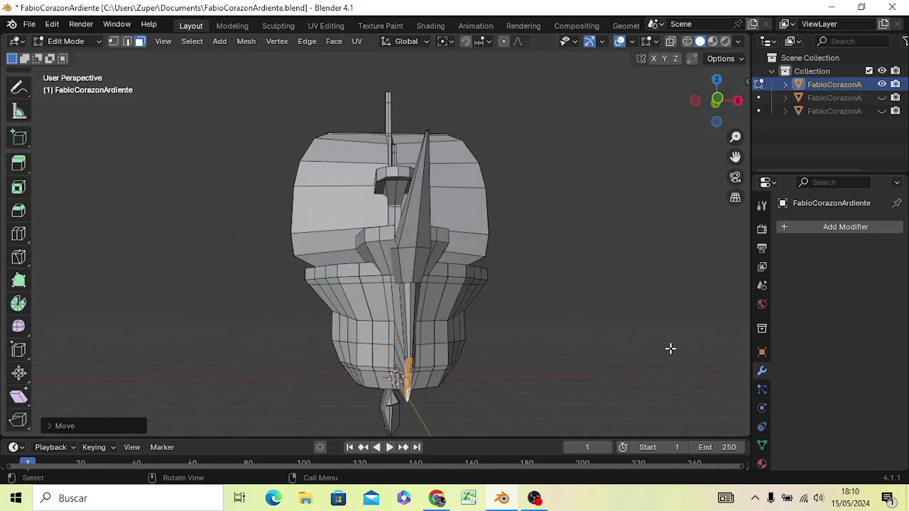
Squeeze the strip to about 0.34 along X to narrow the prow.
{"action": "key", "text": "s"}
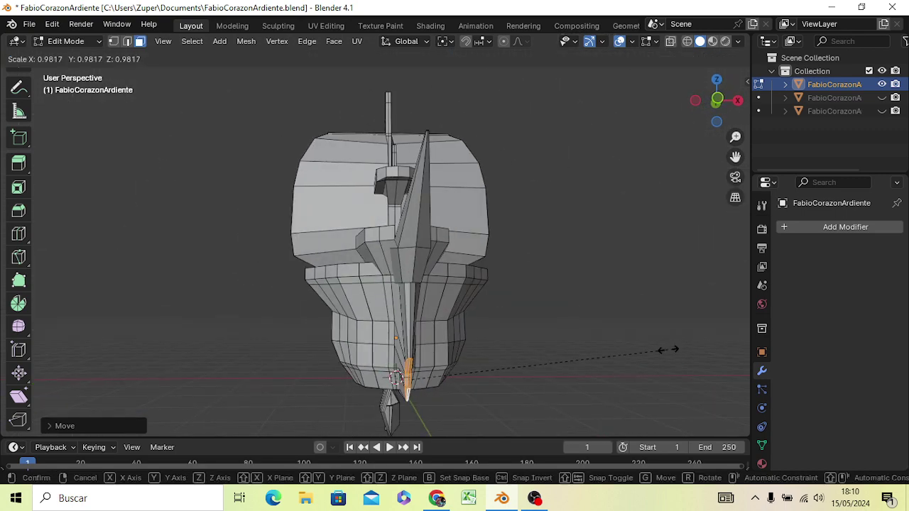
{"action": "key", "text": "x"}
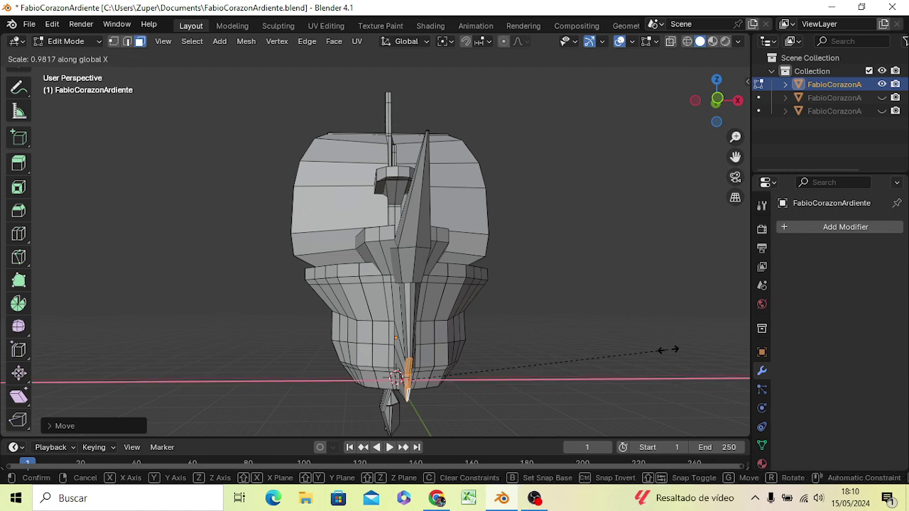
{"action": "left_click", "coordinate": [498, 379]}
{"action": "mouse_move", "coordinate": [575, 374]}
{"action": "middle_mouse_down"}
{"action": "mouse_move", "coordinate": [468, 314]}
{"action": "mouse_move", "coordinate": [608, 324]}
{"action": "mouse_move", "coordinate": [537, 320]}
{"action": "middle_mouse_up"}
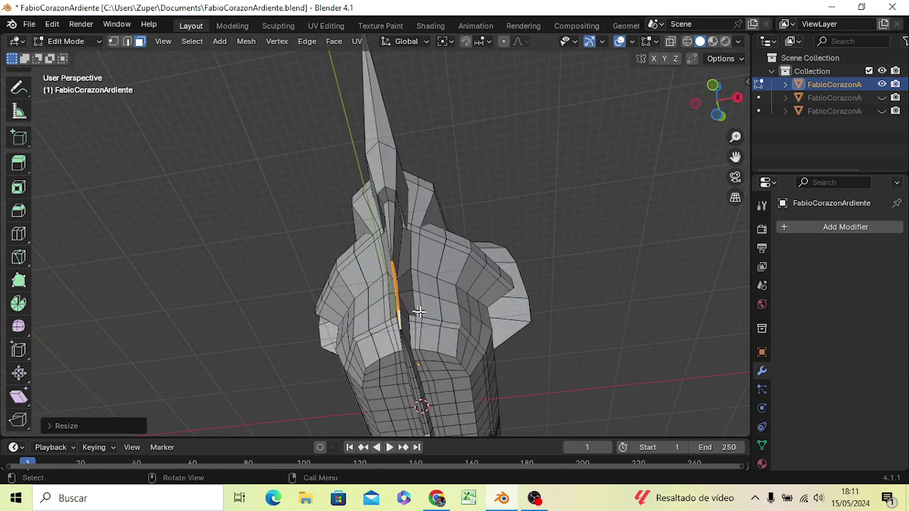
Grow the face selection twice into a wider band, then deselect it.
{"action": "mouse_move", "coordinate": [698, 329]}
{"action": "middle_mouse_down"}
{"action": "mouse_move", "coordinate": [706, 362]}
{"action": "mouse_move", "coordinate": [698, 347]}
{"action": "middle_mouse_up"}
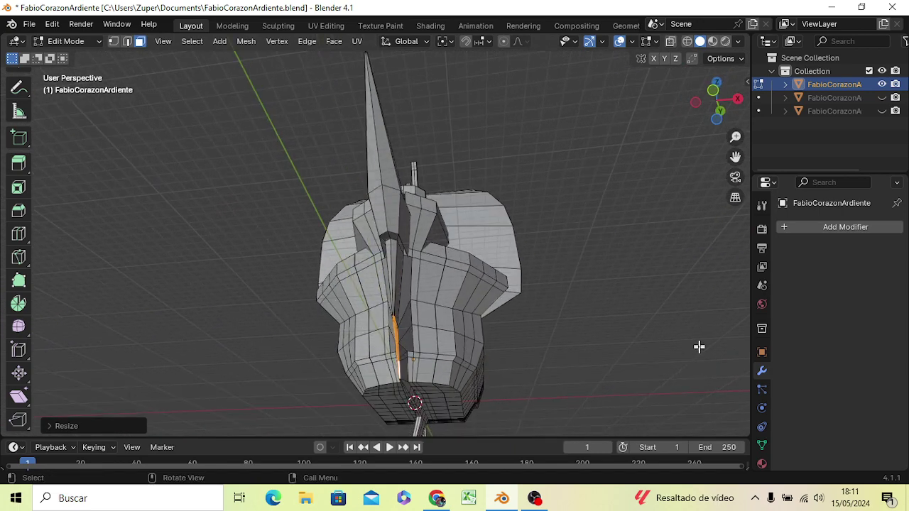
{"action": "key", "text": "ctrl+KP_Add"}
{"action": "key", "text": "ctrl+KP_Add"}
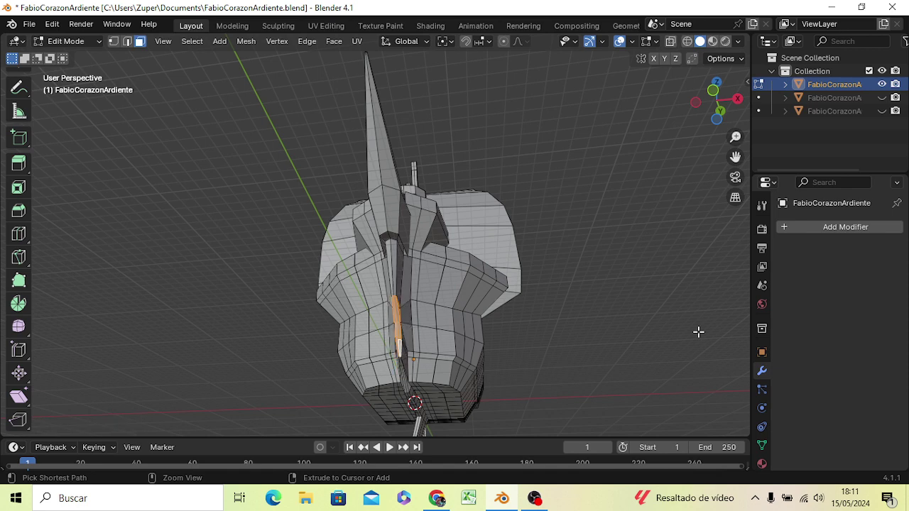
{"action": "key", "text": "ctrl+KP_Add"}
{"action": "key", "text": "ctrl+KP_Add"}
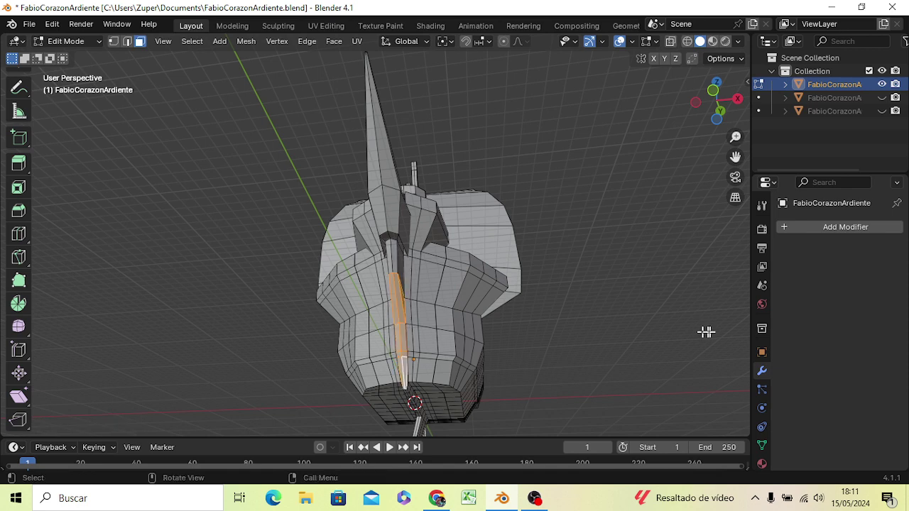
{"action": "left_click", "coordinate": [645, 320]}
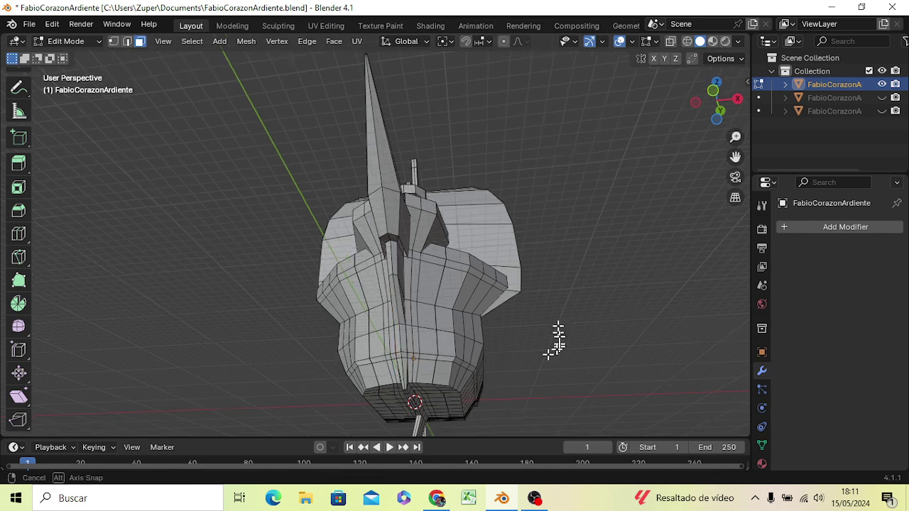
Inspect the ship from the side, rear, front and above, then switch to OBS.
{"action": "middle_click_drag", "start_coordinate": [558, 337], "coordinate": [380, 344]}
{"action": "mouse_move", "coordinate": [305, 340]}
{"action": "middle_mouse_down"}
{"action": "mouse_move", "coordinate": [411, 326]}
{"action": "mouse_move", "coordinate": [405, 315]}
{"action": "mouse_move", "coordinate": [405, 340]}
{"action": "mouse_move", "coordinate": [375, 308]}
{"action": "mouse_move", "coordinate": [373, 316]}
{"action": "middle_mouse_up"}
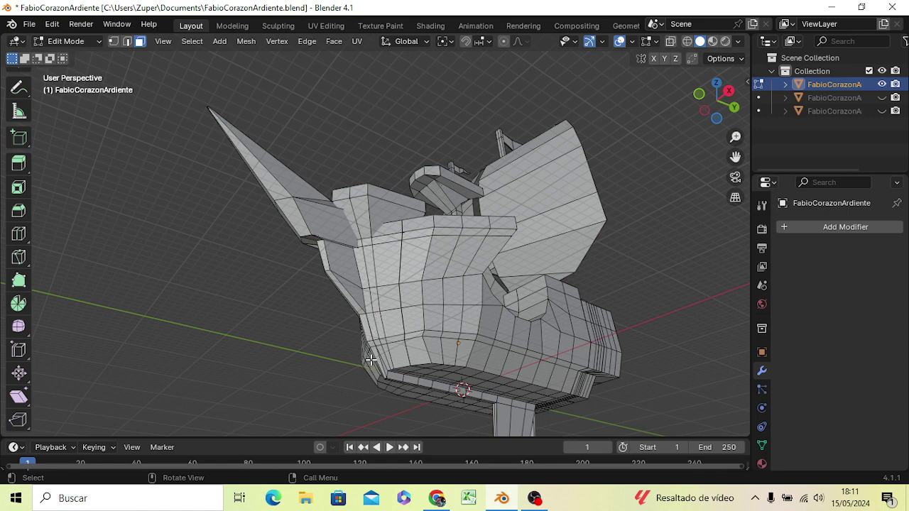
{"action": "mouse_move", "coordinate": [373, 329]}
{"action": "middle_mouse_down"}
{"action": "mouse_move", "coordinate": [314, 355]}
{"action": "mouse_move", "coordinate": [317, 412]}
{"action": "mouse_move", "coordinate": [354, 379]}
{"action": "mouse_move", "coordinate": [495, 381]}
{"action": "mouse_move", "coordinate": [428, 377]}
{"action": "mouse_move", "coordinate": [426, 349]}
{"action": "mouse_move", "coordinate": [436, 340]}
{"action": "mouse_move", "coordinate": [375, 379]}
{"action": "mouse_move", "coordinate": [217, 363]}
{"action": "mouse_move", "coordinate": [312, 347]}
{"action": "mouse_move", "coordinate": [295, 343]}
{"action": "mouse_move", "coordinate": [451, 348]}
{"action": "mouse_move", "coordinate": [445, 388]}
{"action": "mouse_move", "coordinate": [454, 369]}
{"action": "mouse_move", "coordinate": [534, 351]}
{"action": "middle_mouse_up"}
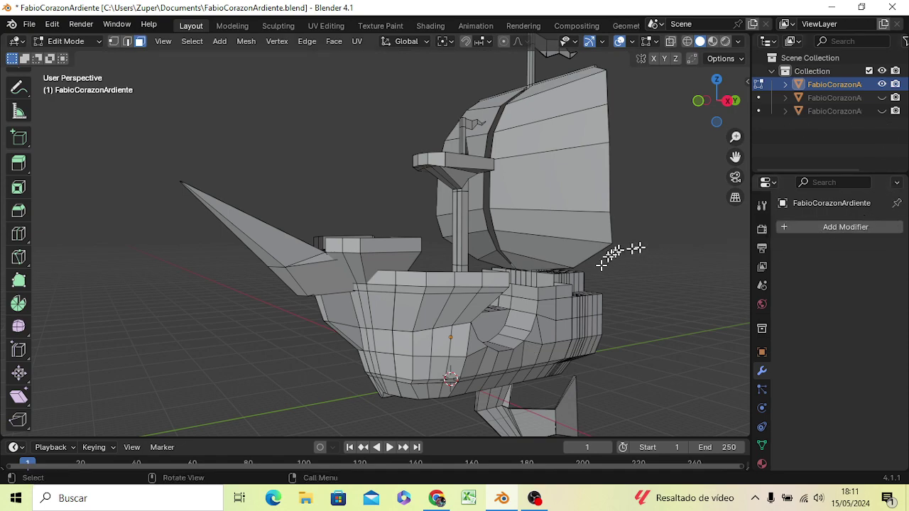
{"action": "mouse_move", "coordinate": [596, 297]}
{"action": "middle_mouse_down"}
{"action": "mouse_move", "coordinate": [532, 338]}
{"action": "mouse_move", "coordinate": [549, 228]}
{"action": "mouse_move", "coordinate": [557, 276]}
{"action": "middle_mouse_up"}
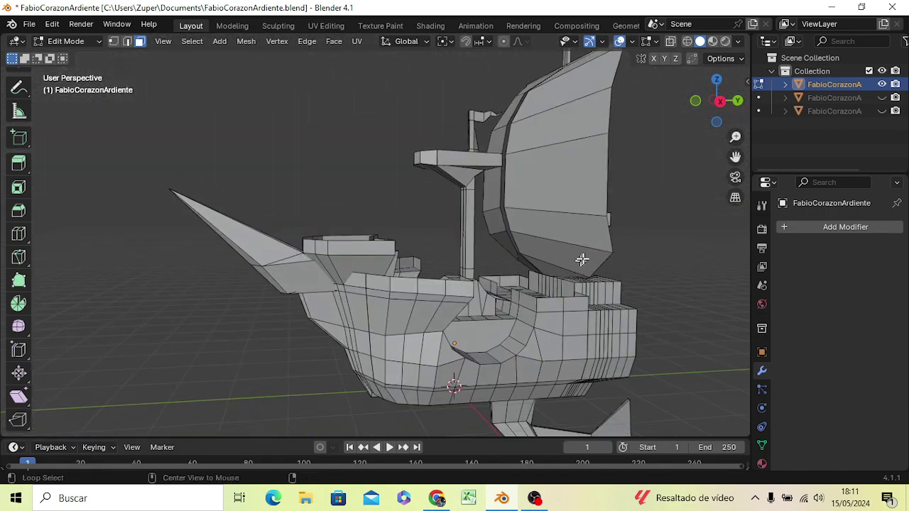
{"action": "key", "text": "alt+Tab"}
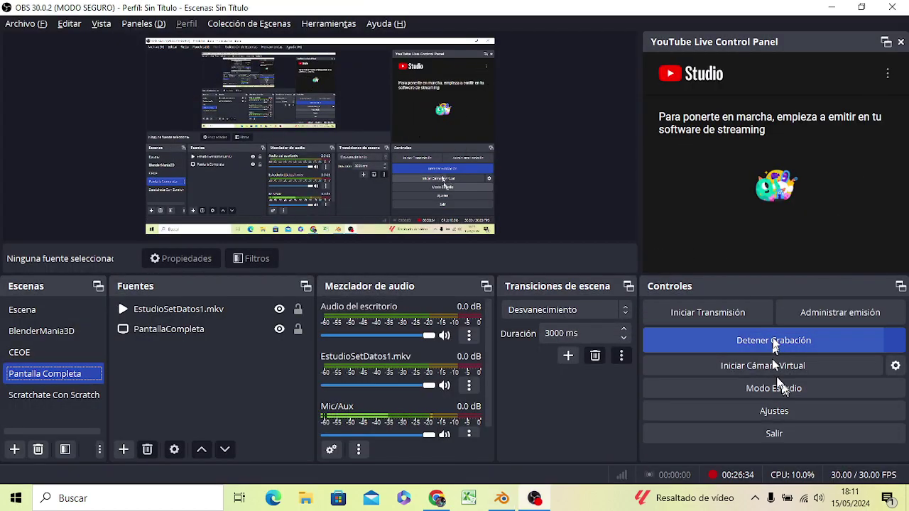